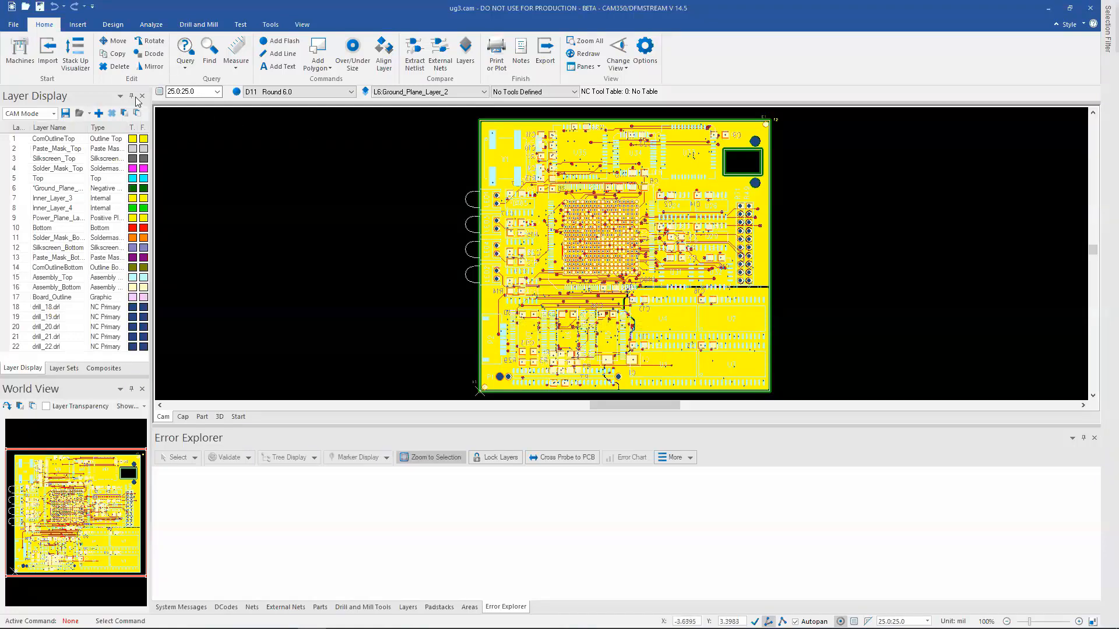
Step: Open the Streams Editor, view the check types that can be added, and display the Cleanup check's constraints
left_click(155, 27)
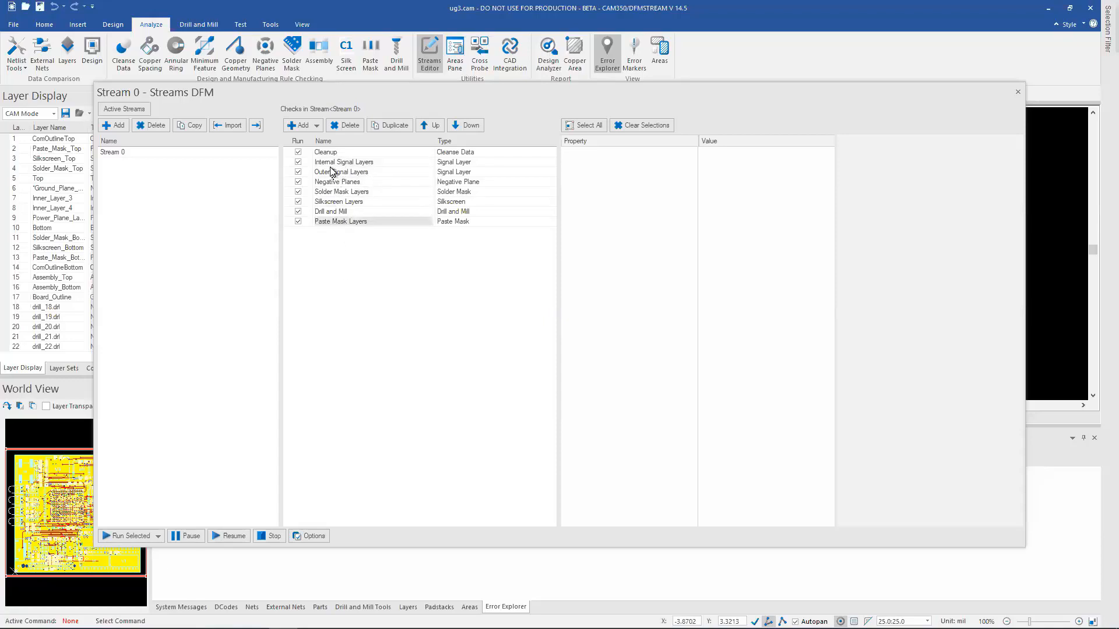
left_click(317, 126)
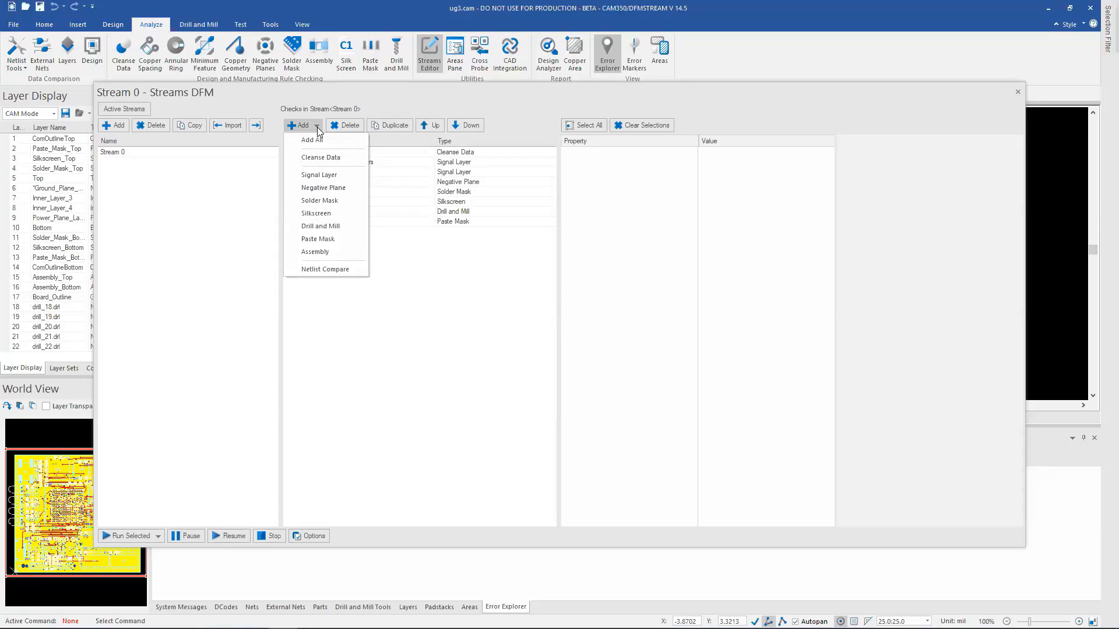
left_click(391, 94)
left_click(338, 154)
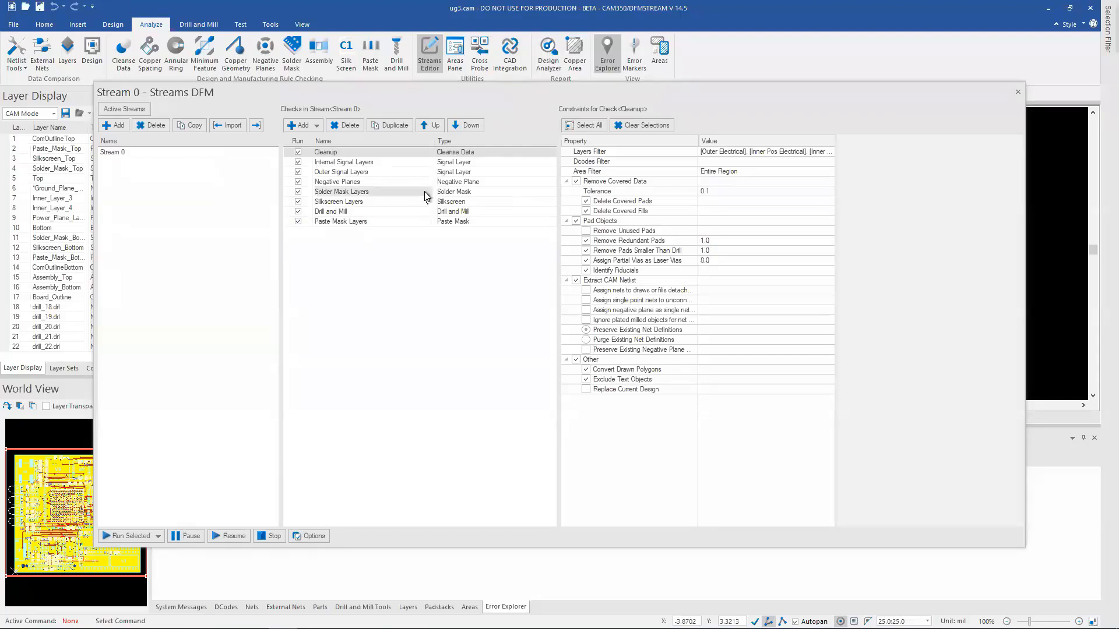
Step: Run the selected Stream 0 checks inside the board outline only
left_click(159, 537)
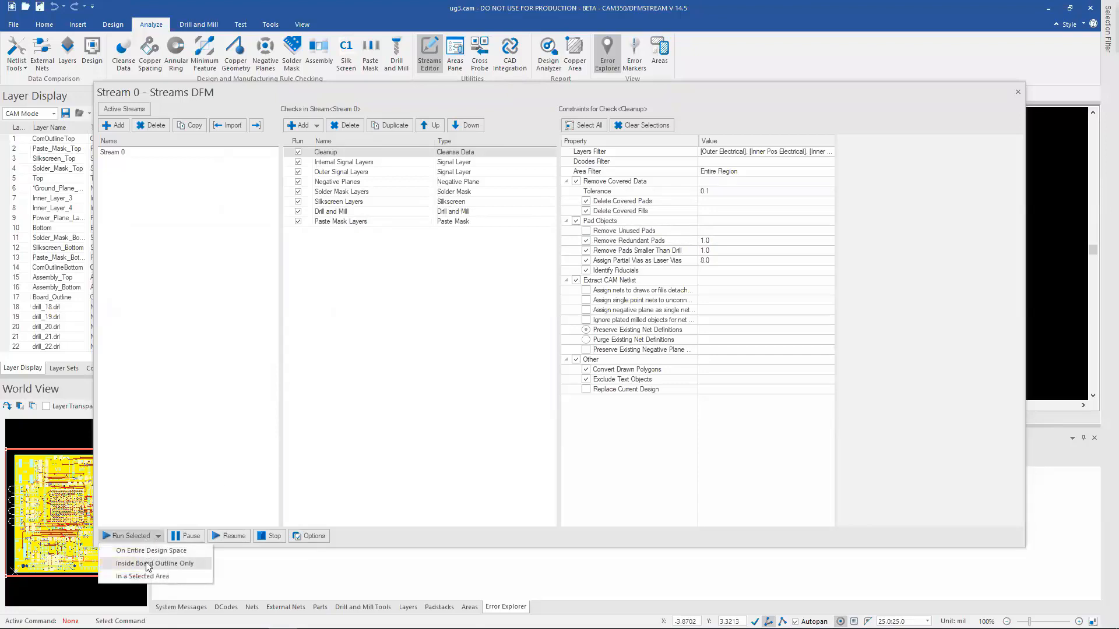
left_click(147, 564)
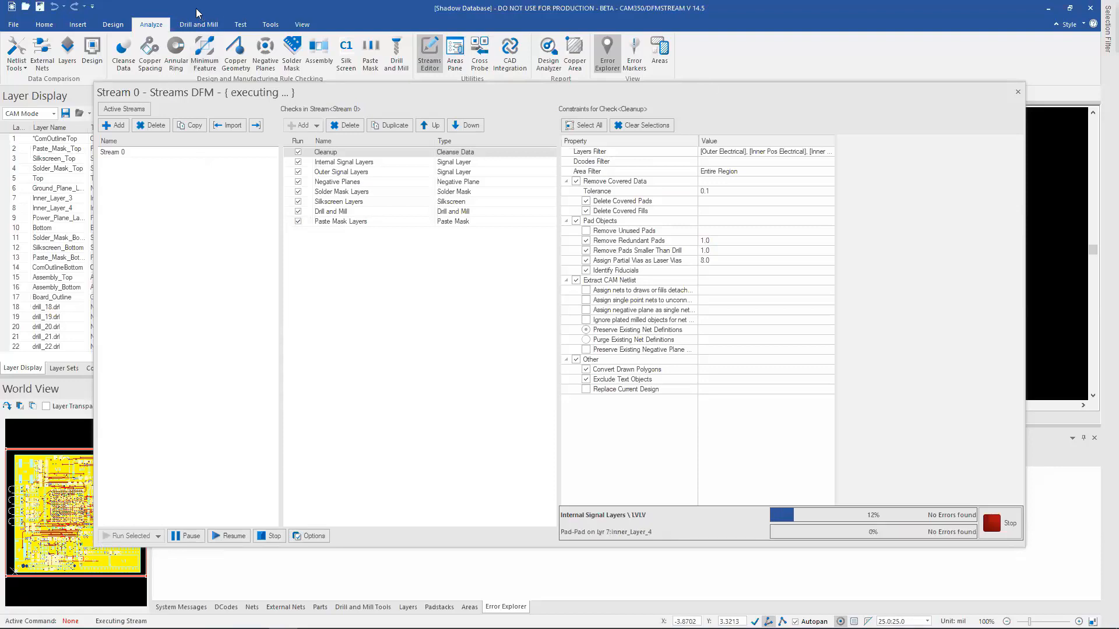
Step: In the External Nets check, turn off the comparison against an external IPC-D-356 netlist file and the CAM netlist extraction
left_click(42, 51)
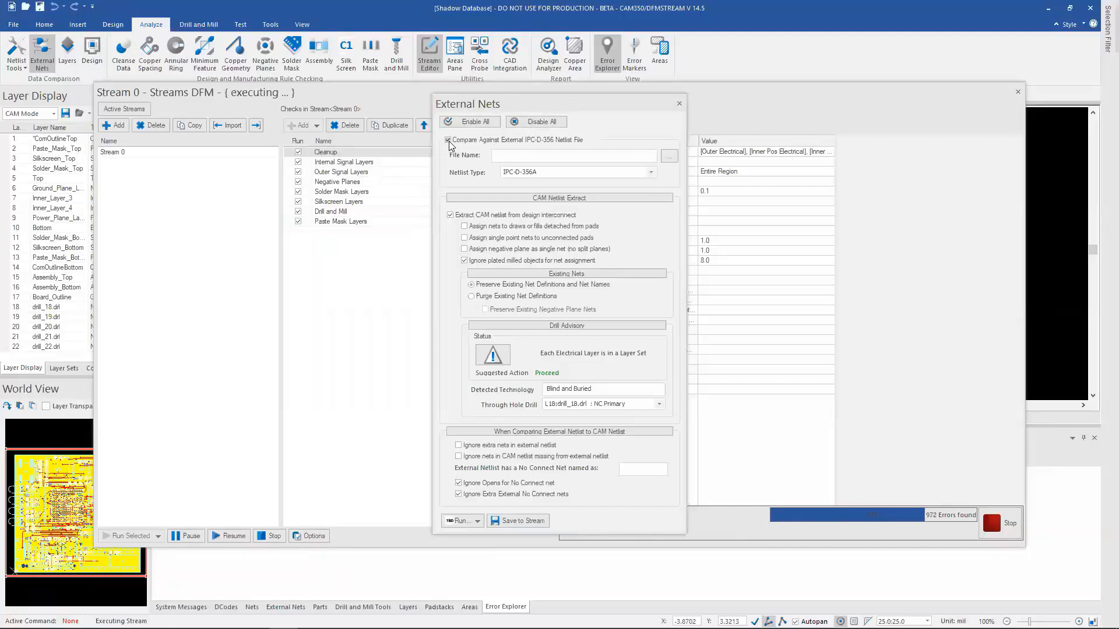
left_click(447, 140)
left_click(450, 215)
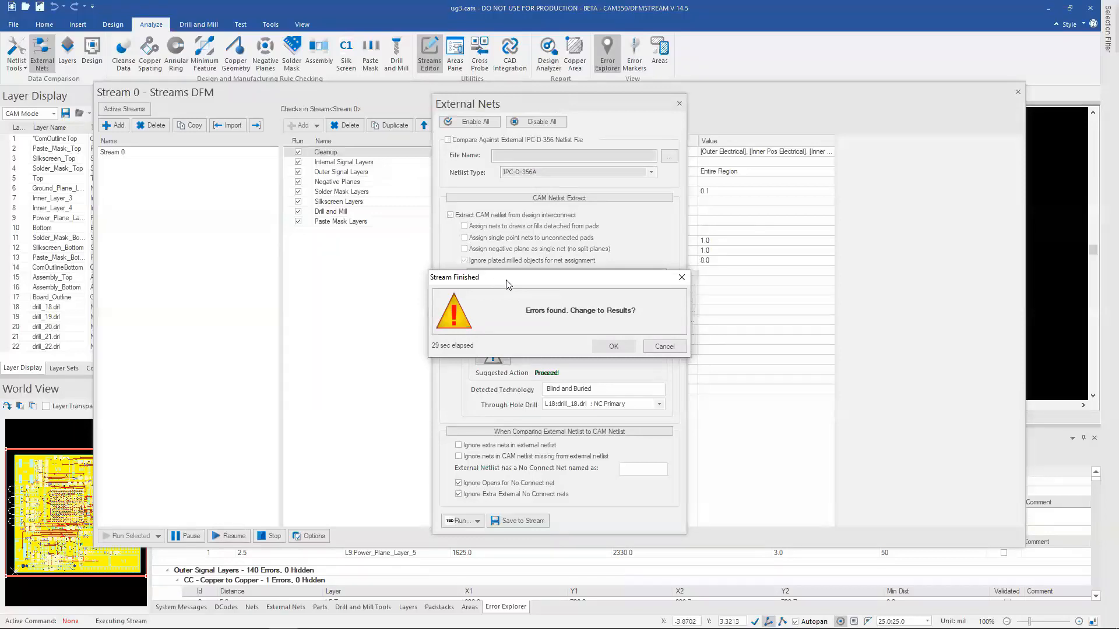
Step: Accept switching to the results of the finished stream run
left_click_drag(506, 284, 818, 215)
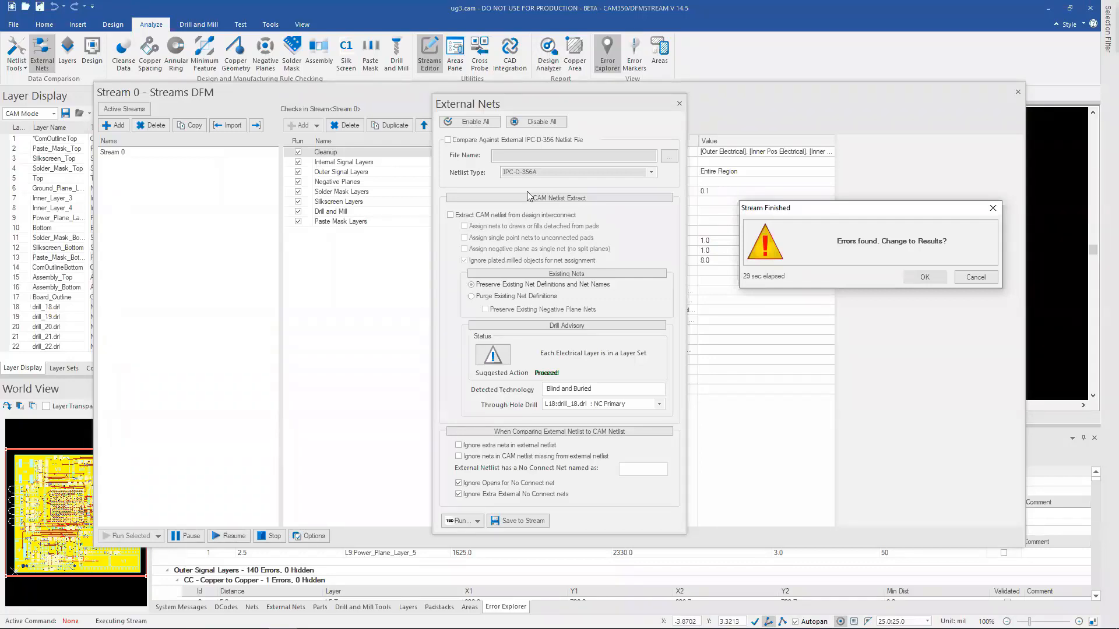
left_click(932, 278)
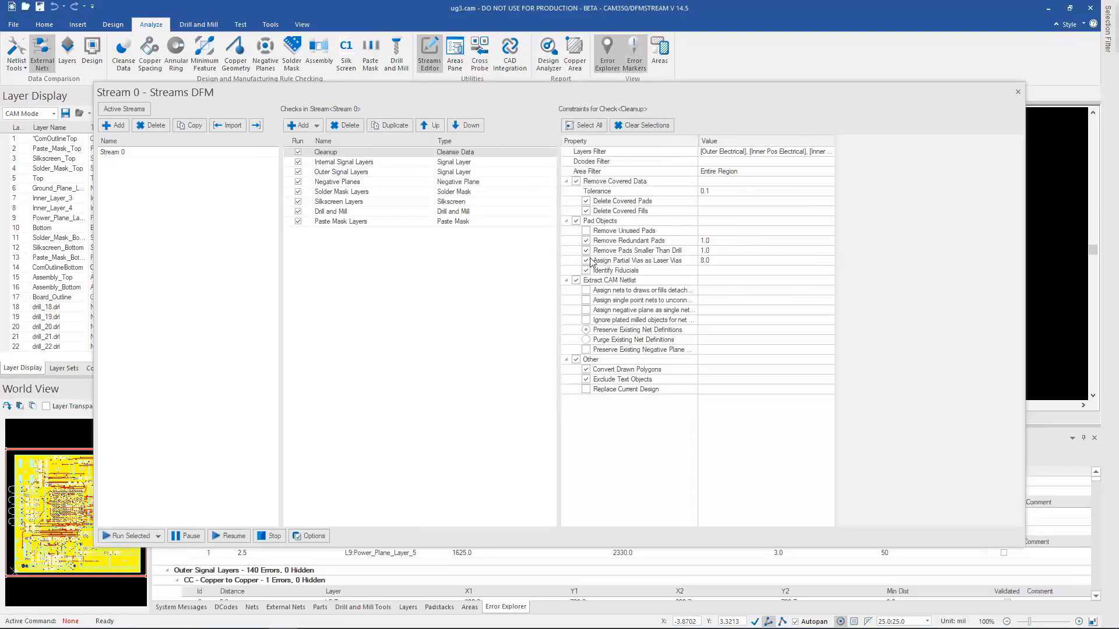
Step: Review the Cleanup check's cleansing options and its Dcodes filter list, and close the Streams Editor and External Nets dialogs
left_click(629, 240)
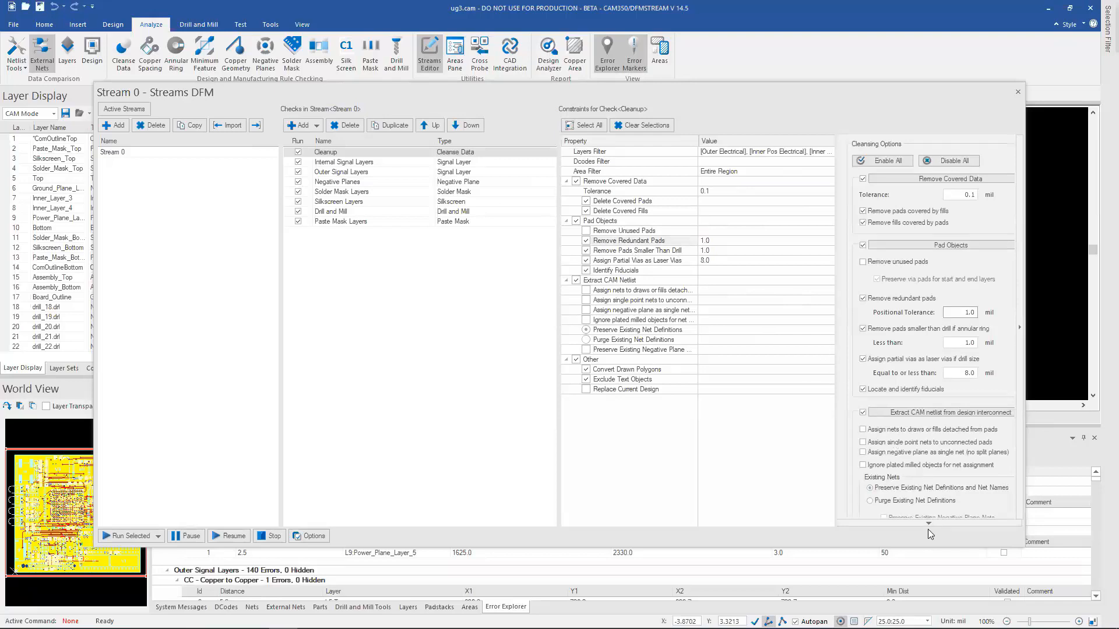
scroll(929, 521, "down", 3)
scroll(924, 506, "down", 5)
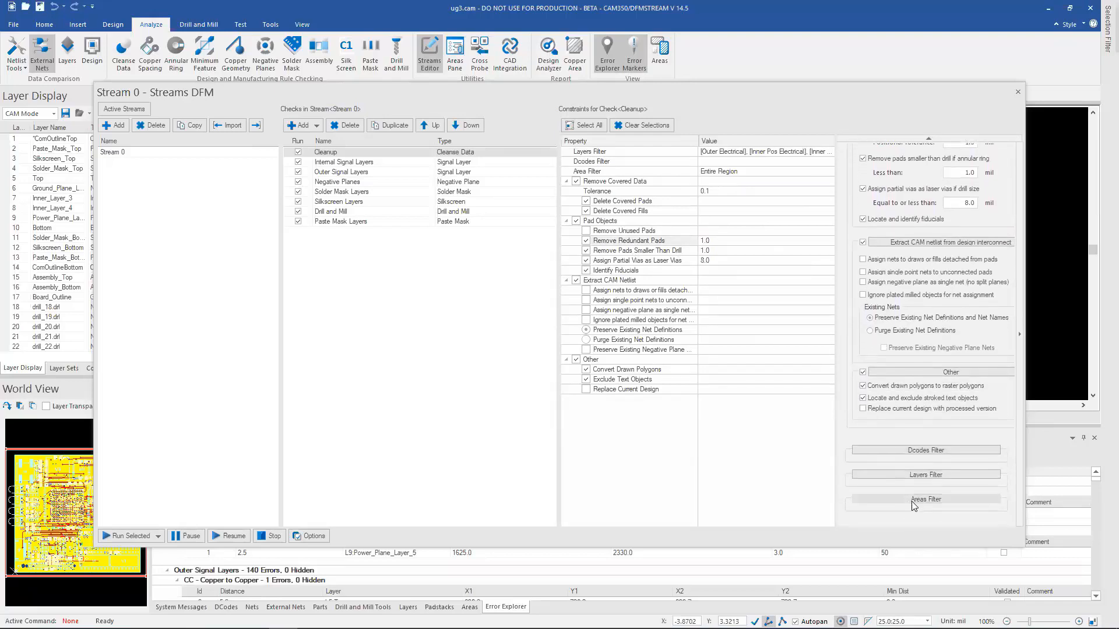
left_click(924, 451)
scroll(931, 501, "down", 3)
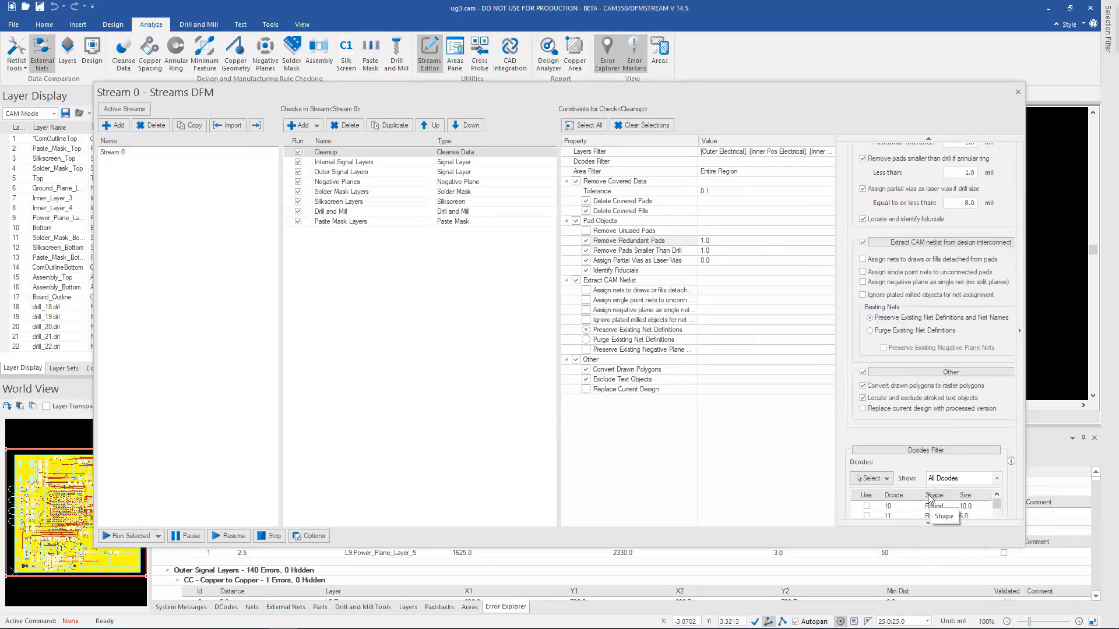
scroll(1016, 488, "down", 4)
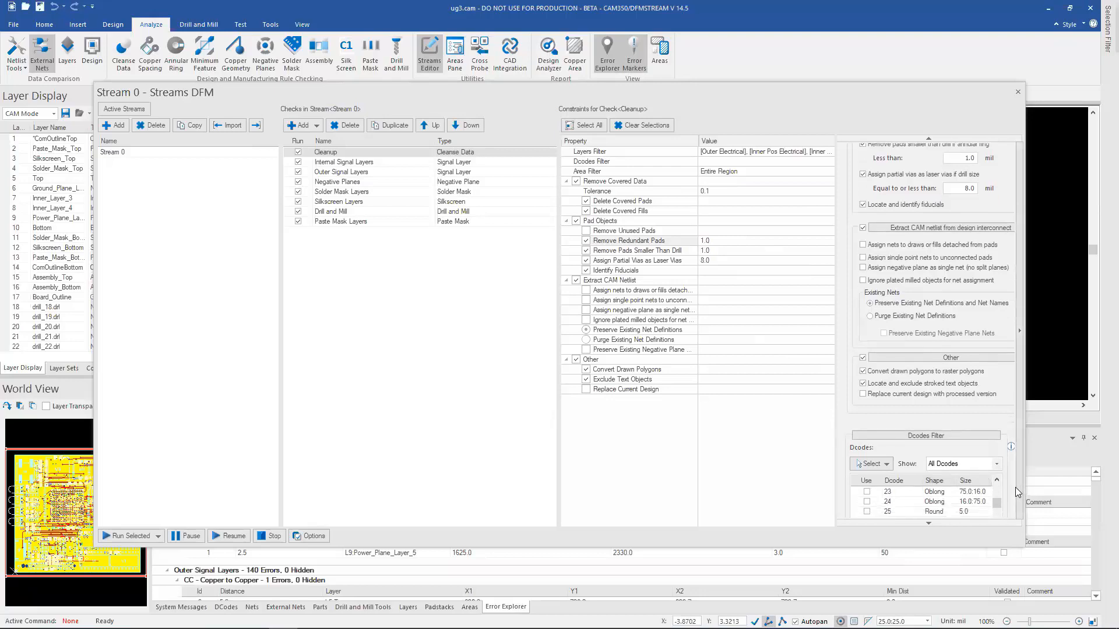
scroll(1016, 488, "down", 2)
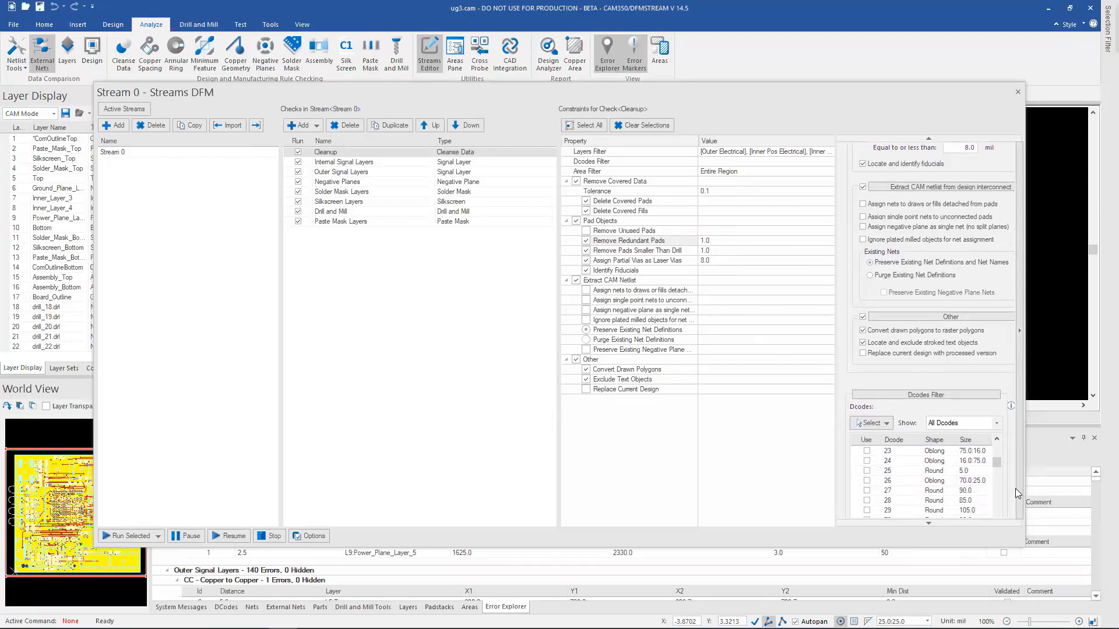
left_click(1020, 428)
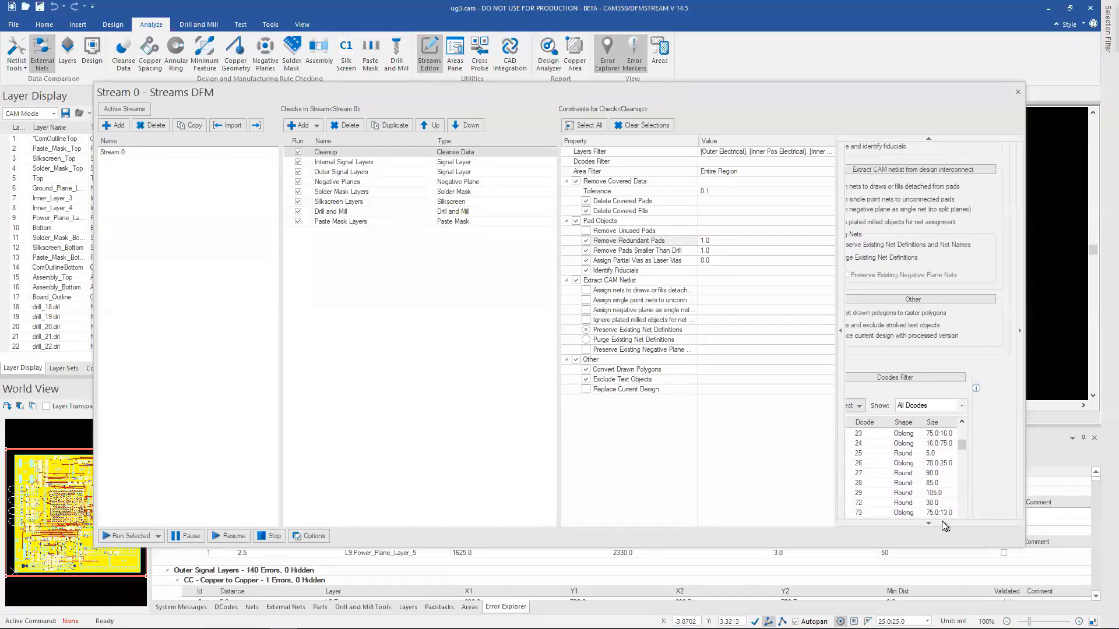
scroll(927, 521, "down", 3)
scroll(927, 521, "down", 20)
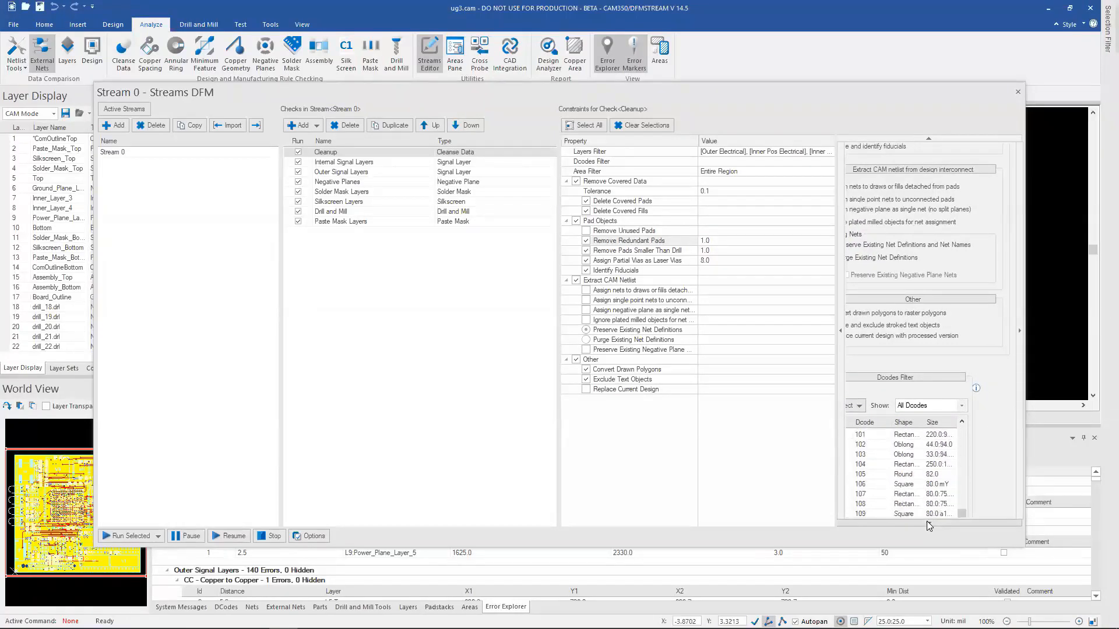
left_click(1018, 92)
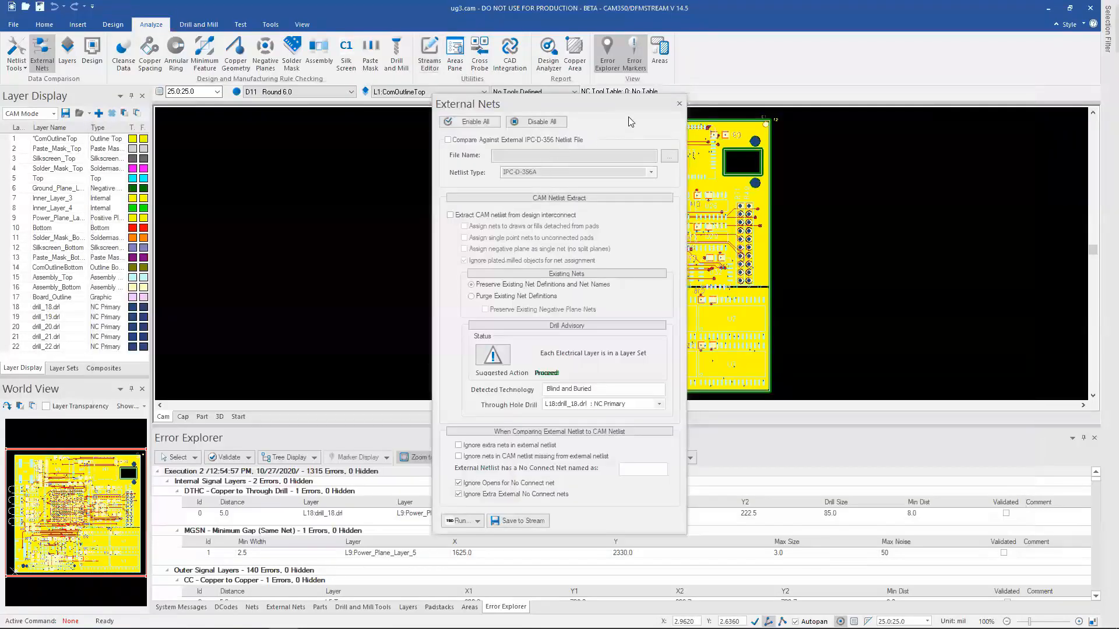
left_click(679, 104)
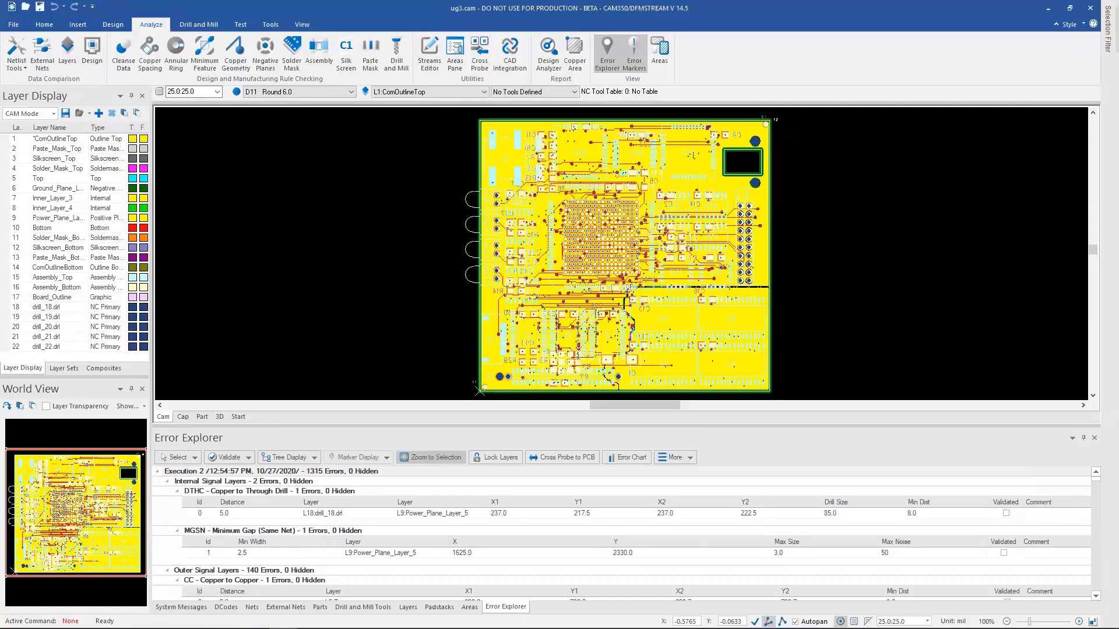
Step: Look through the system messages, DCodes, nets, external nets and parts of the loaded design
left_click(194, 608)
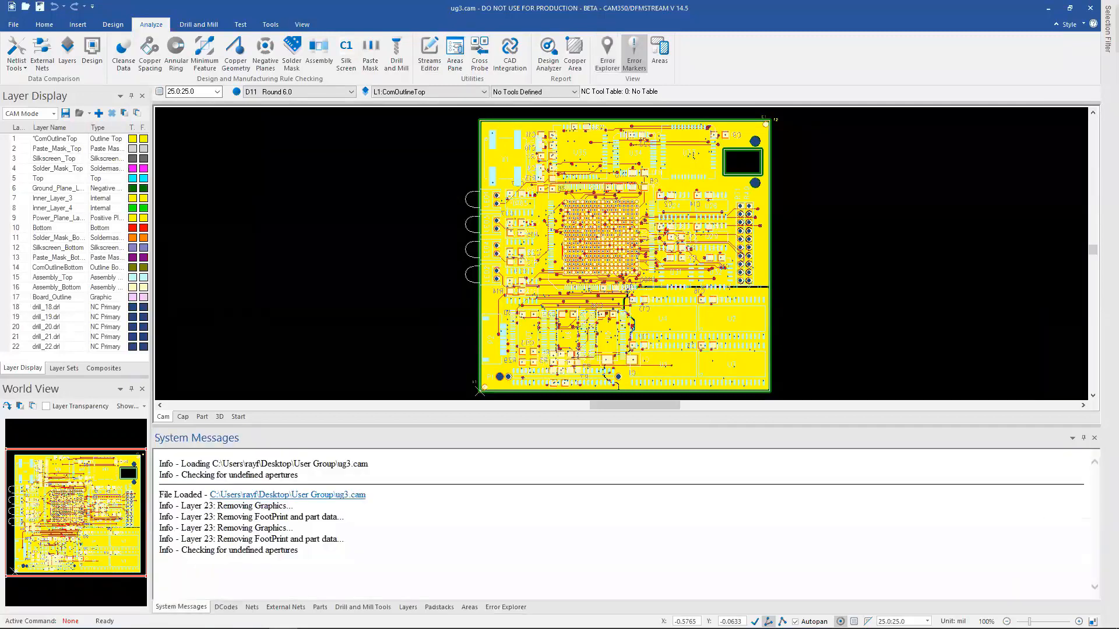
left_click(226, 607)
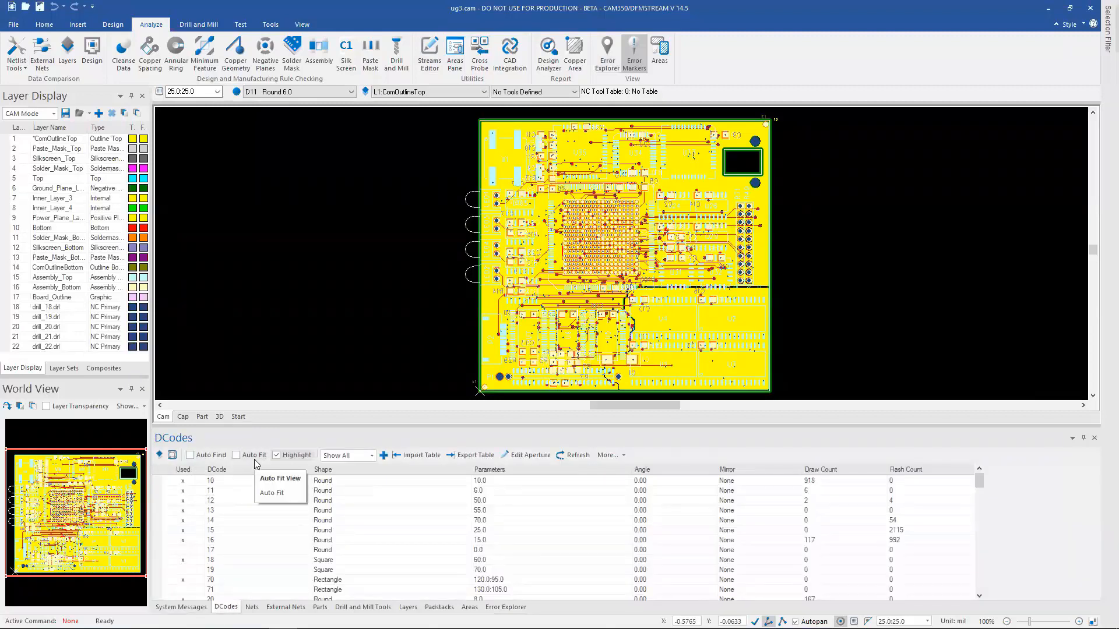
left_click(252, 607)
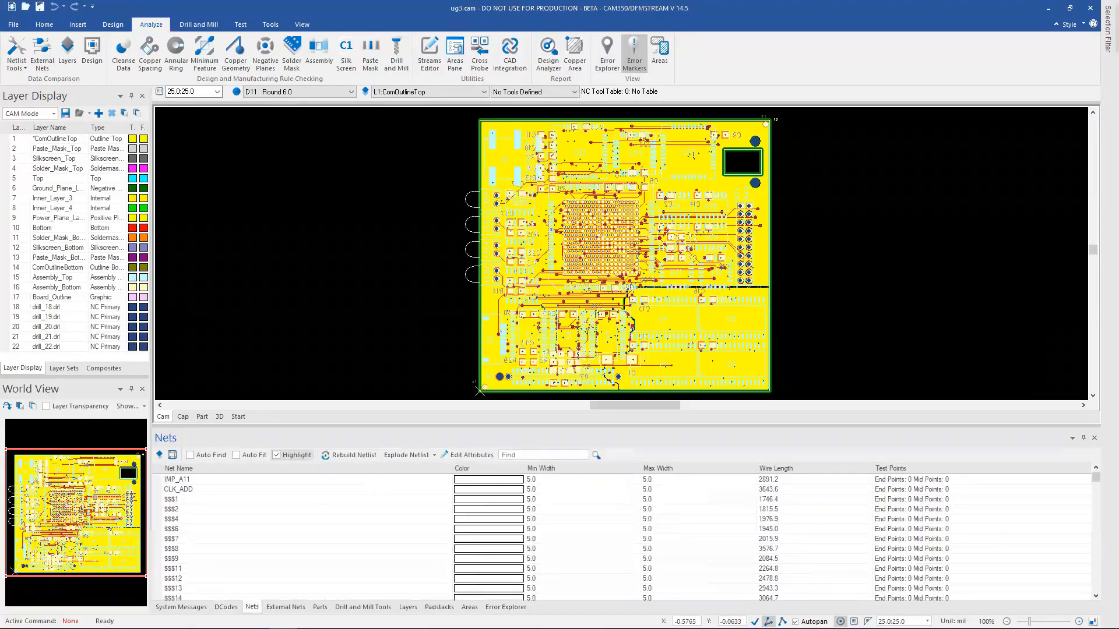
left_click(286, 607)
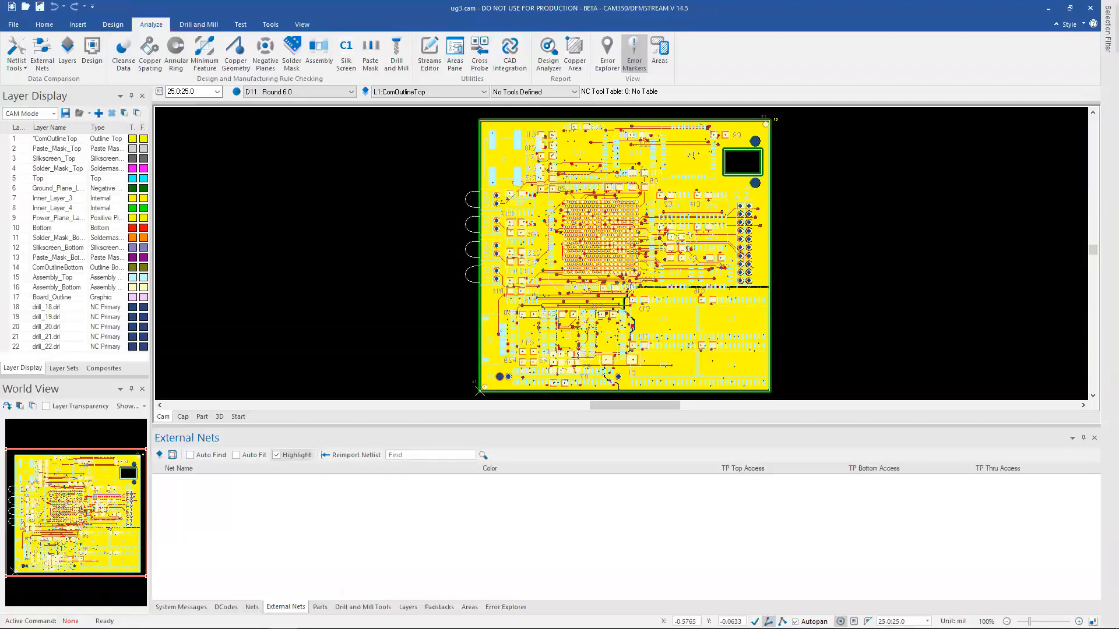
left_click(320, 607)
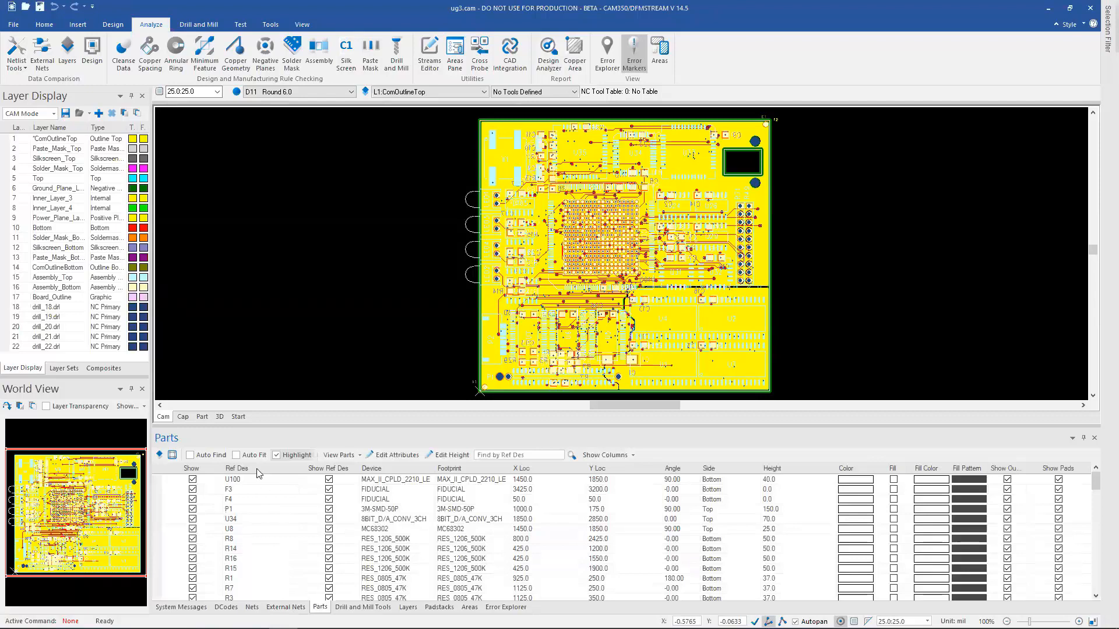
Step: Examine the drill and mill tool tables for the Drill_LyrSet tables and return to Pad Stack Drill Tools
left_click(363, 608)
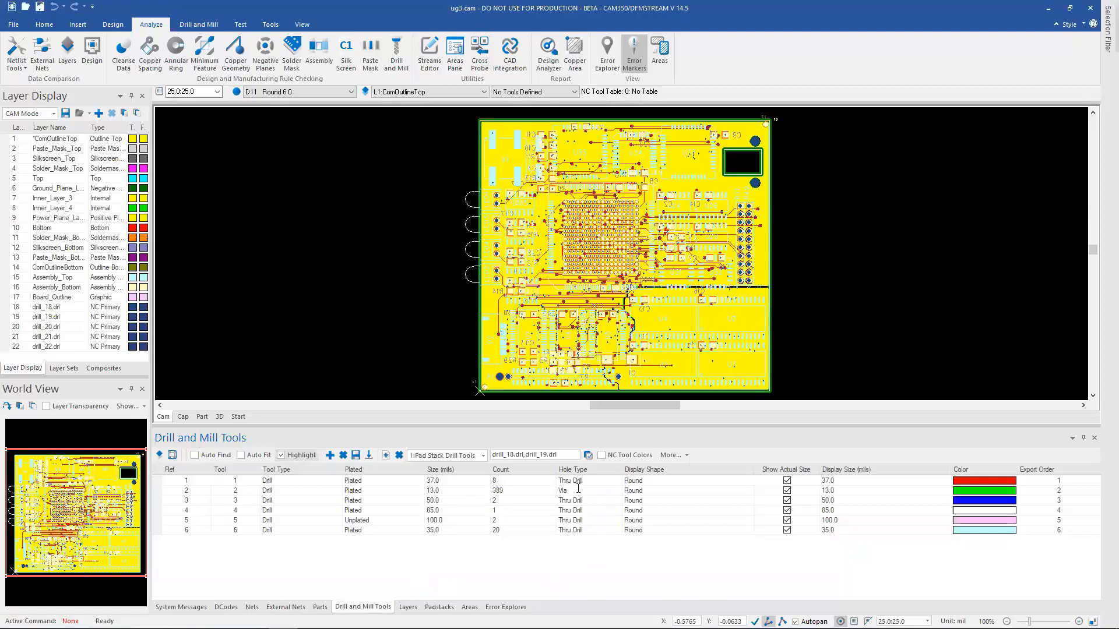
left_click(482, 456)
left_click(471, 475)
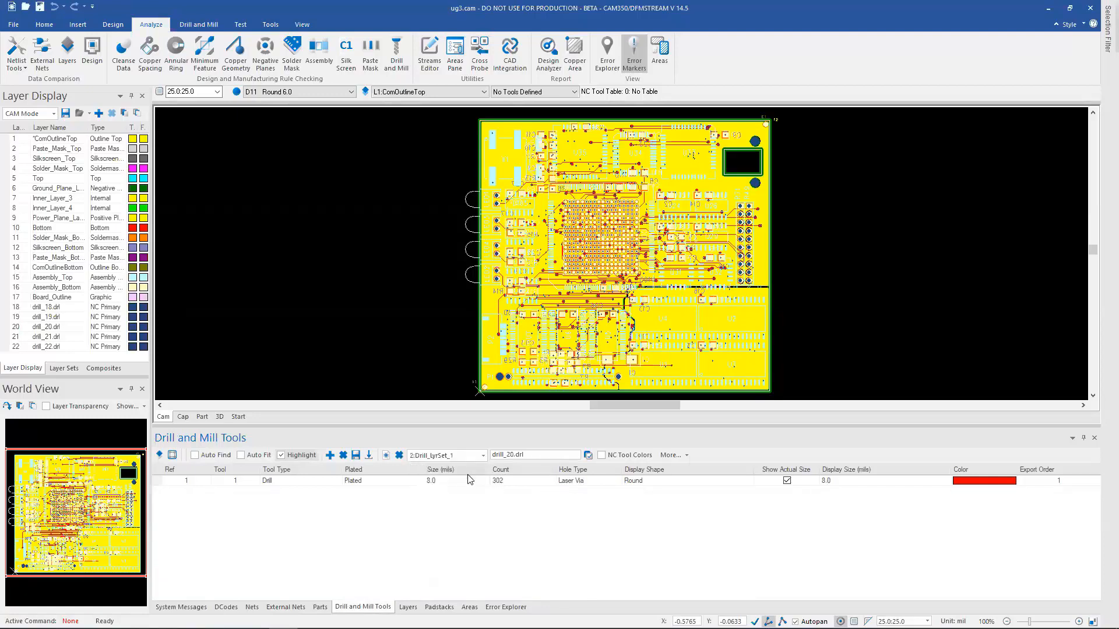
left_click(472, 458)
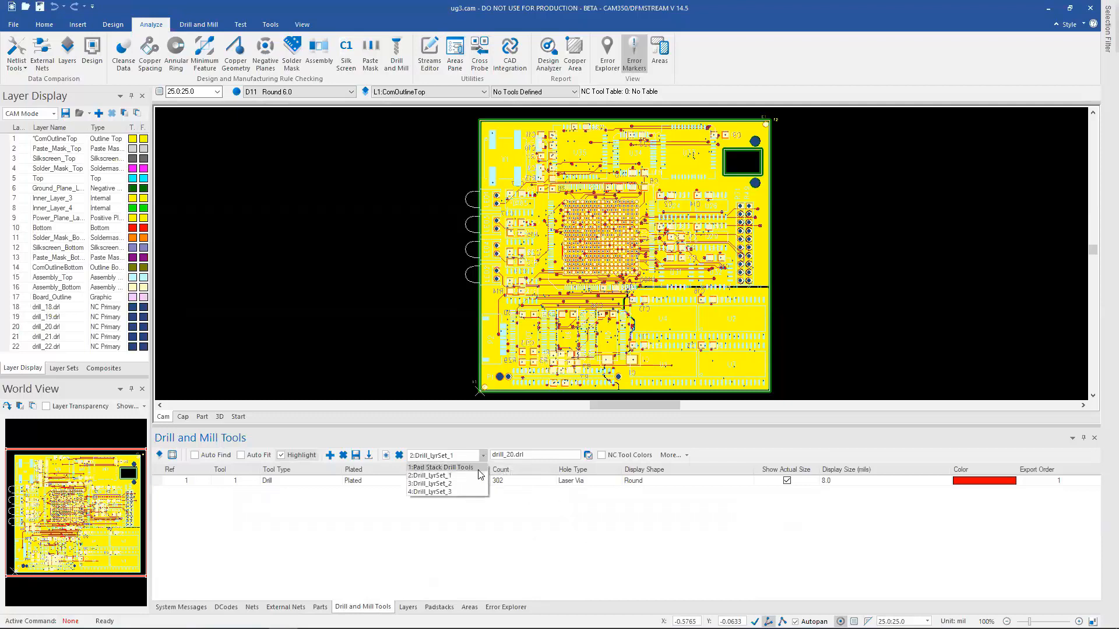
left_click(476, 481)
left_click(483, 455)
left_click(470, 494)
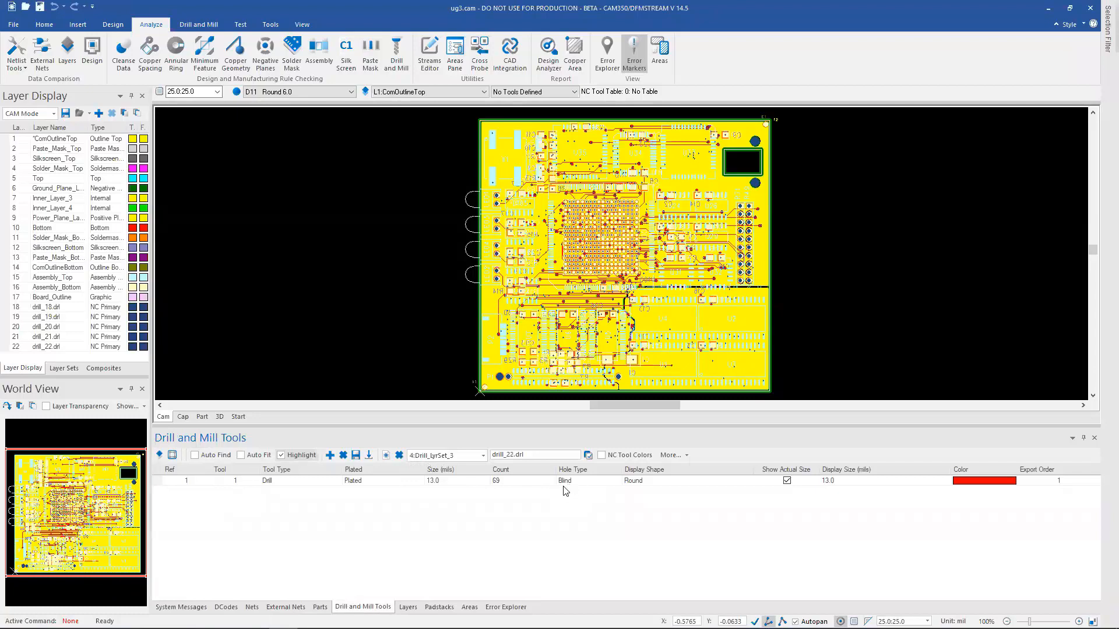
left_click(483, 455)
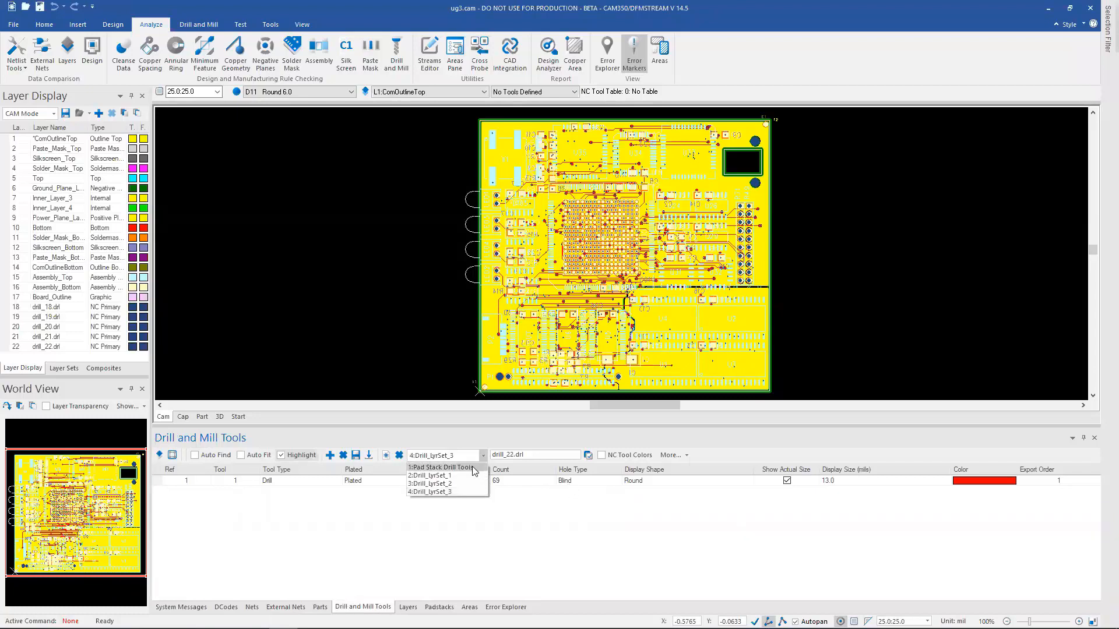
left_click(474, 468)
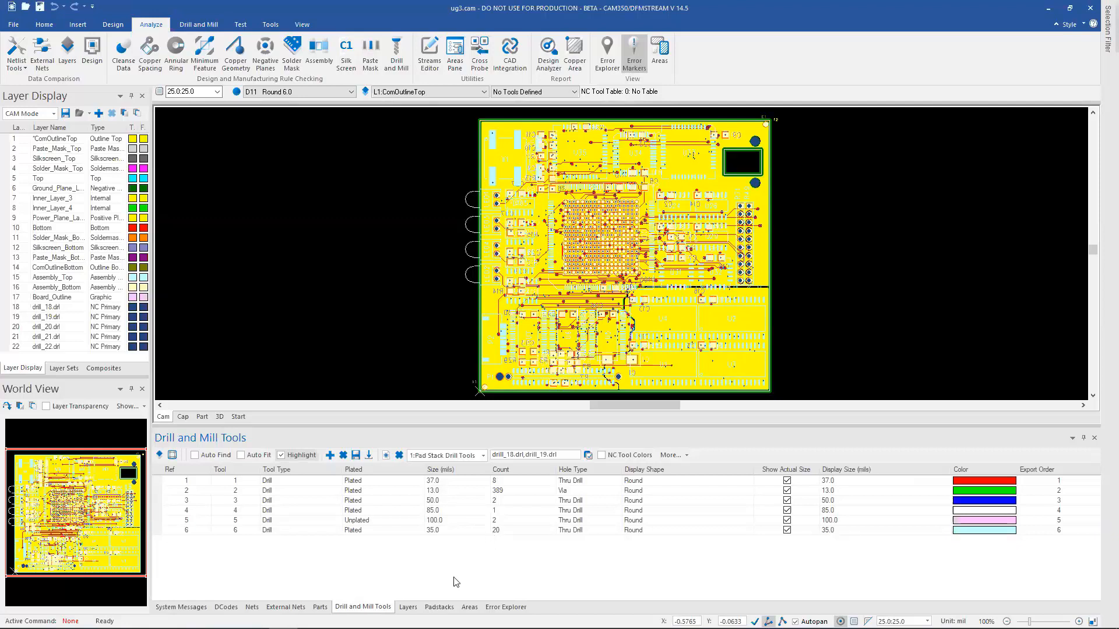
Step: View the layer information and the Areas list with its available area types, keeping Rule Areas displayed
left_click(408, 607)
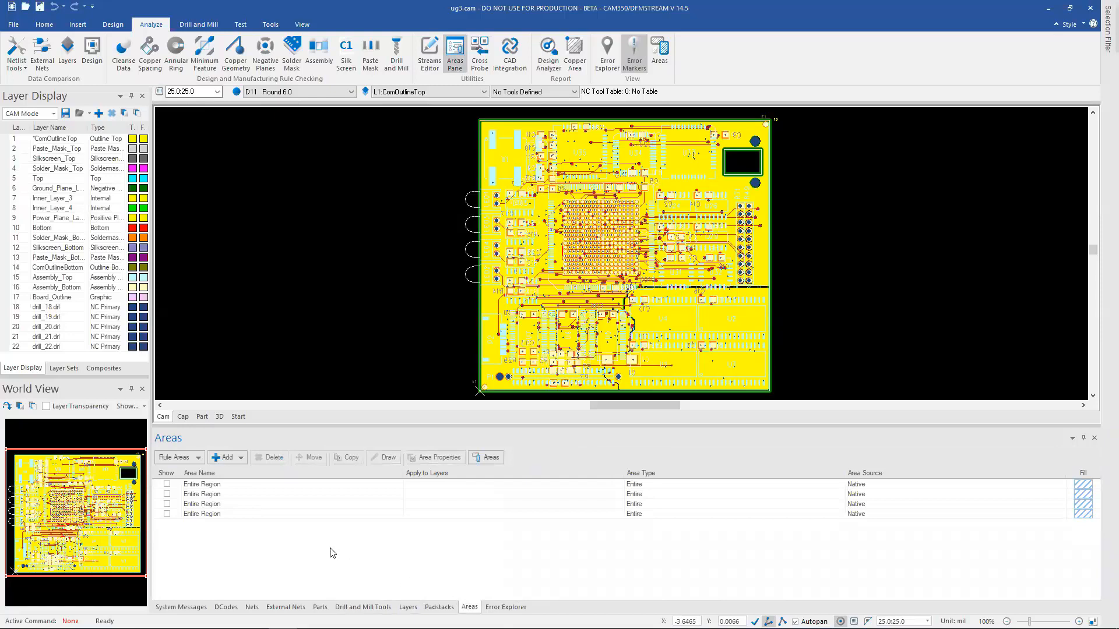
left_click(197, 457)
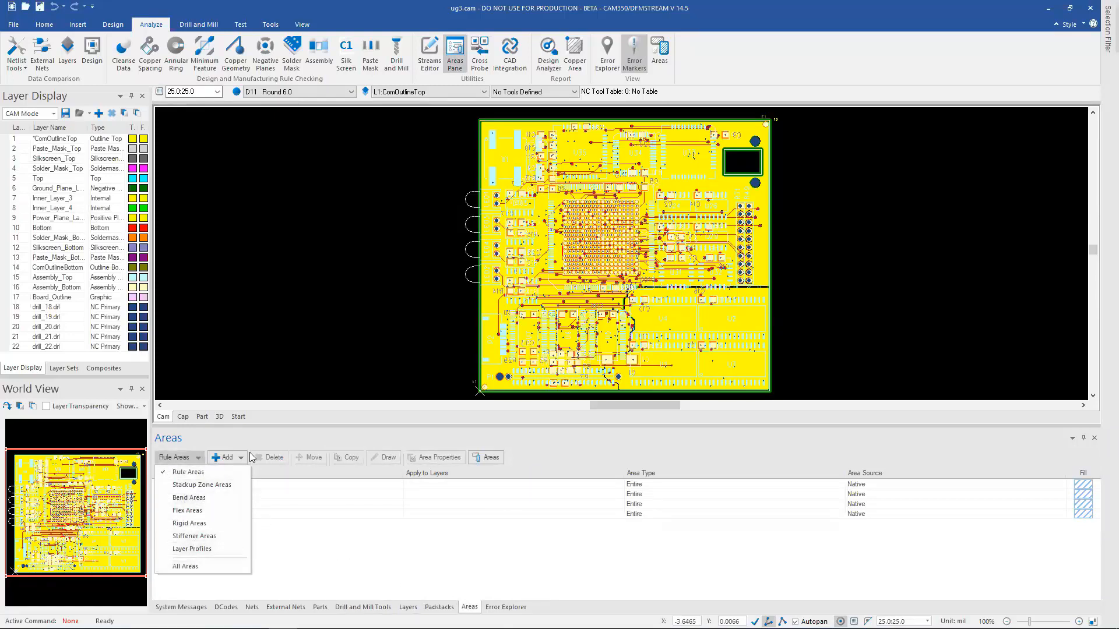
left_click(235, 436)
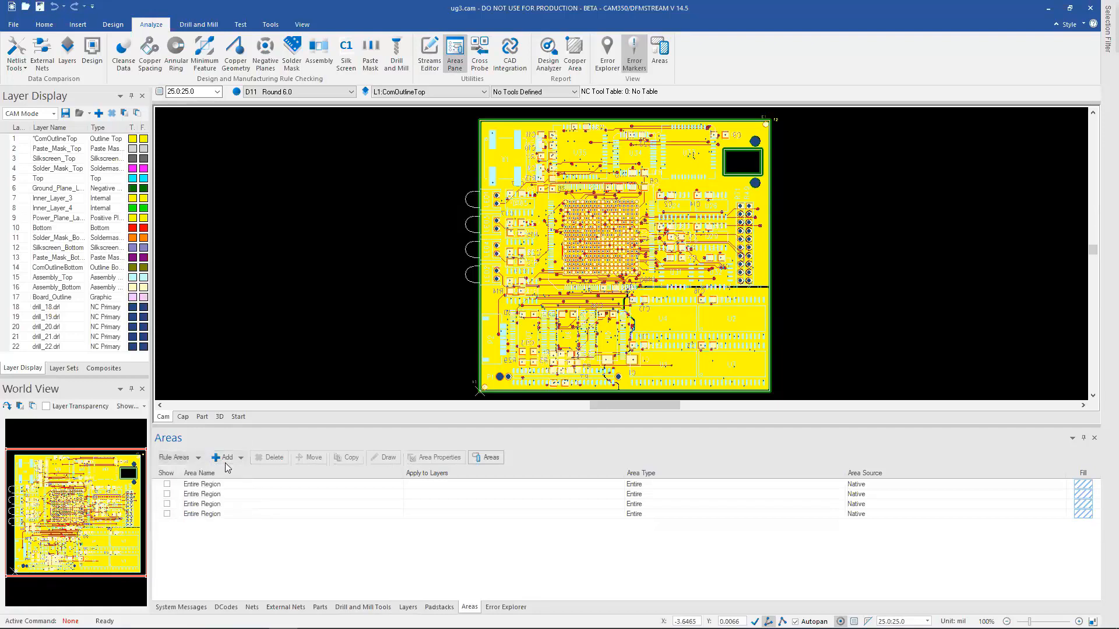
Step: Add a drawn rule area around the dense BGA pad array in the middle of the board and accept it
left_click(239, 457)
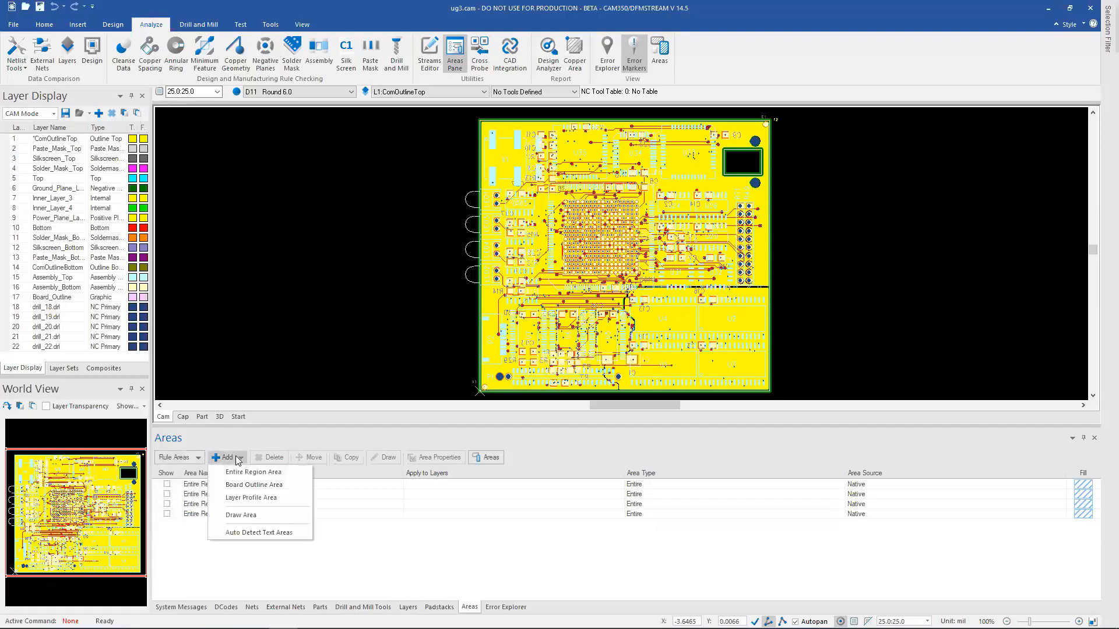
left_click(242, 514)
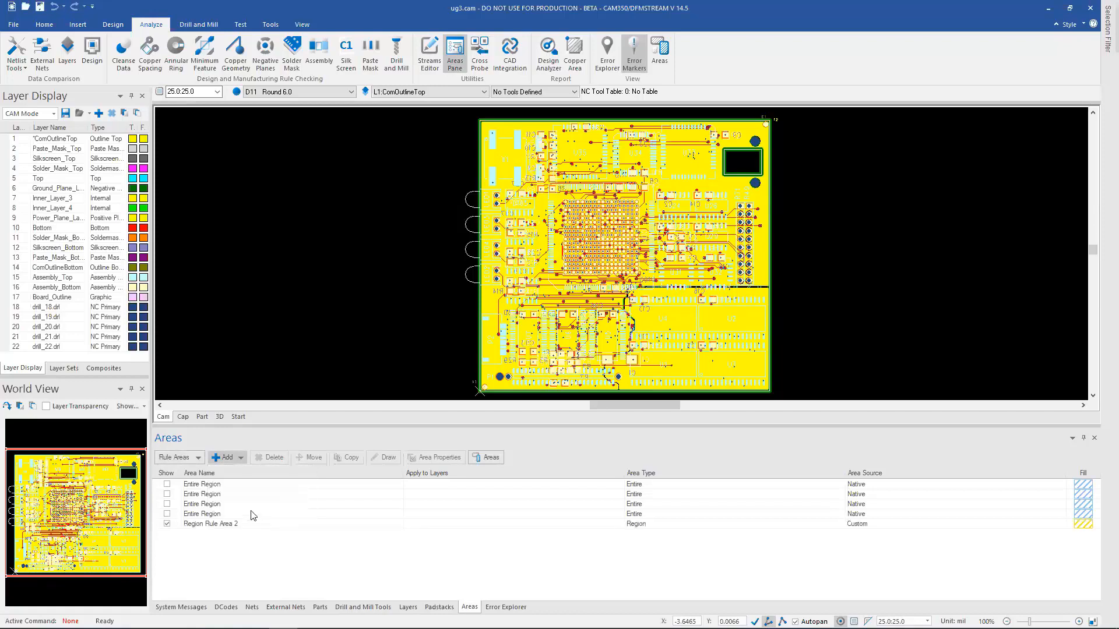
left_click(557, 193)
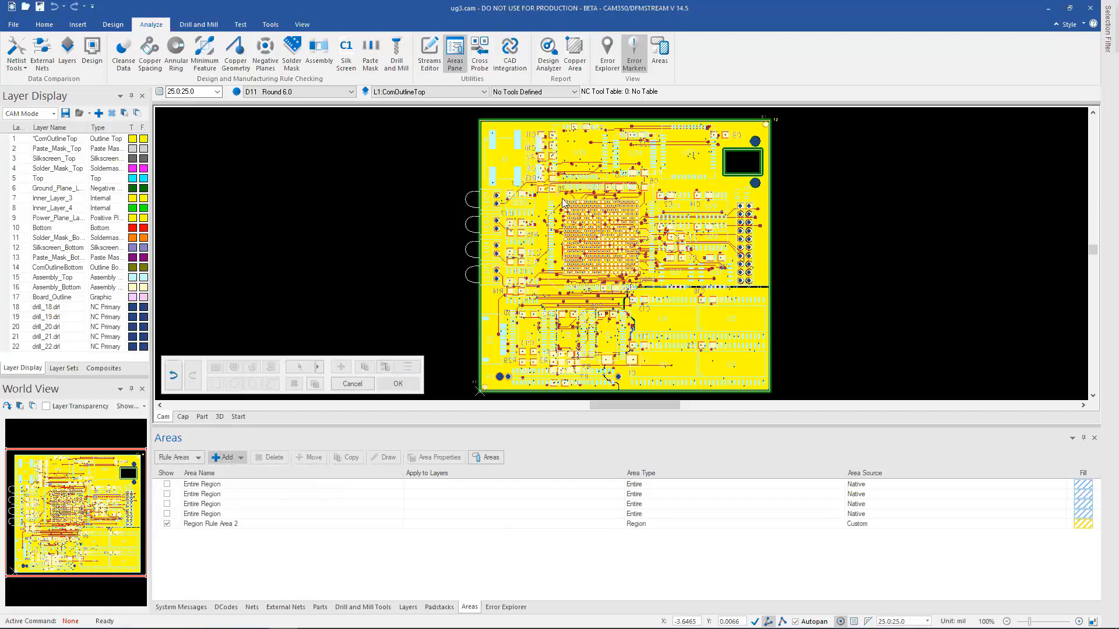
left_click(646, 286)
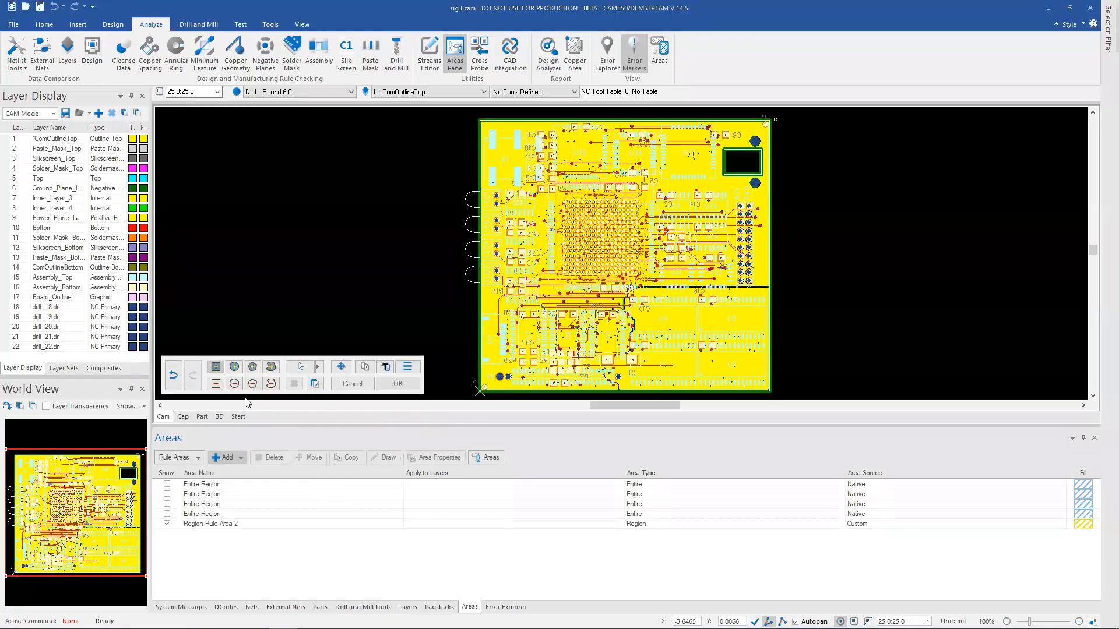
left_click(401, 382)
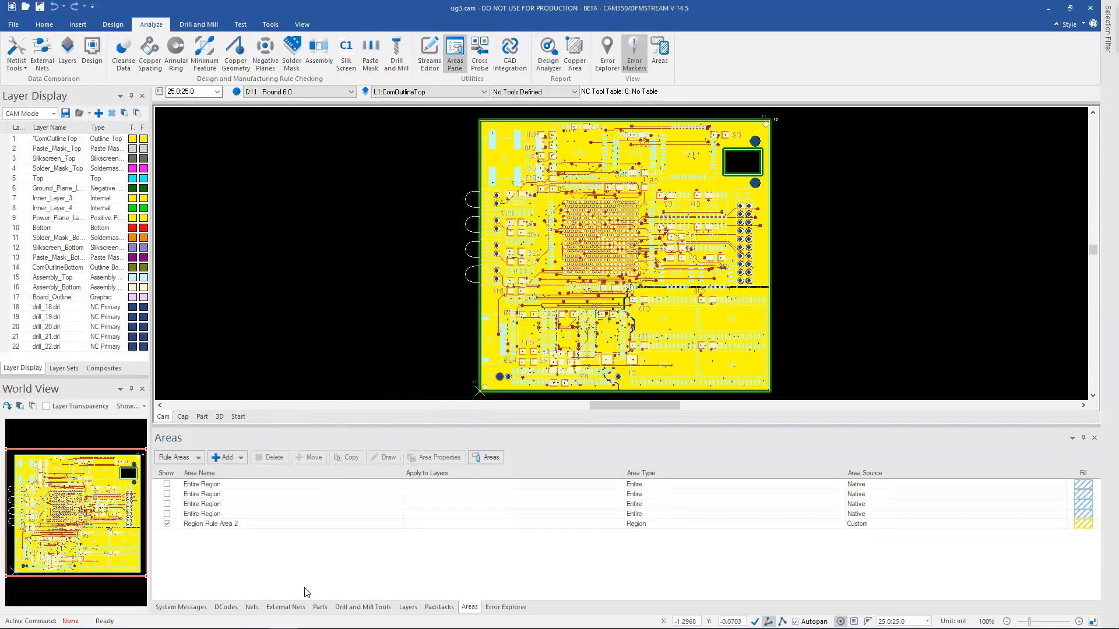
Step: Review the Areas Filter of the Copper Spacing check, including the custom rule area entry, and close the check
left_click(150, 51)
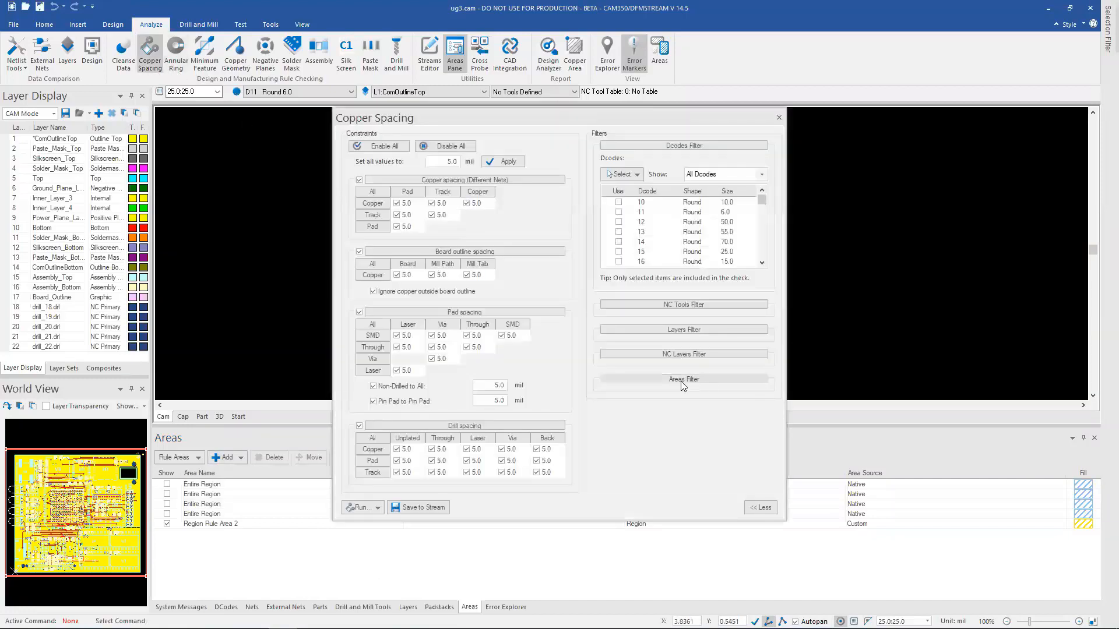
left_click(680, 380)
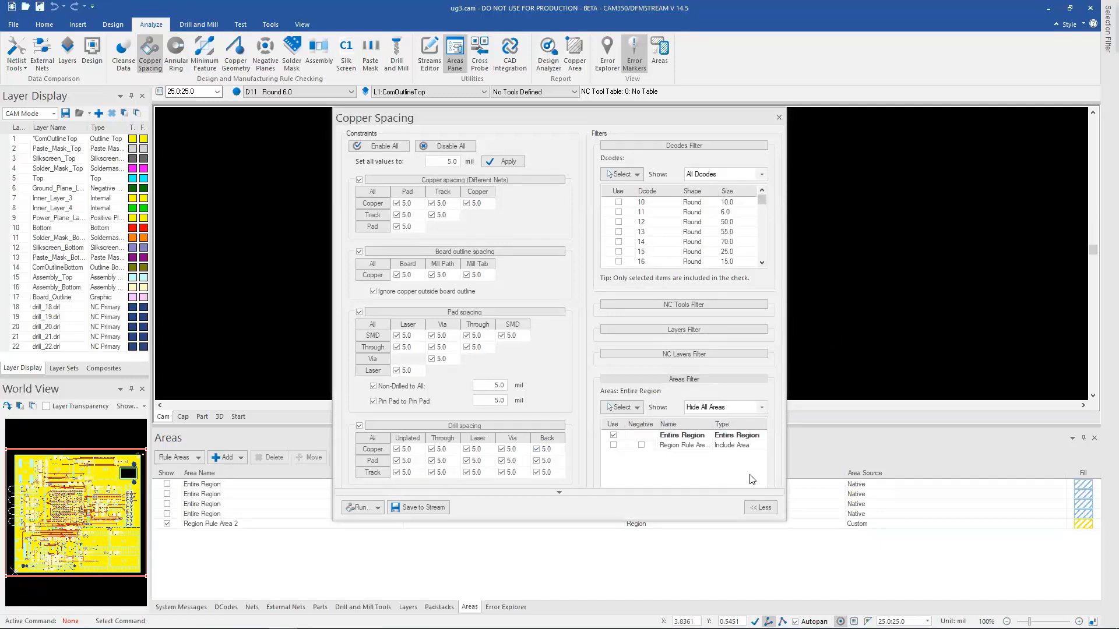
left_click(779, 117)
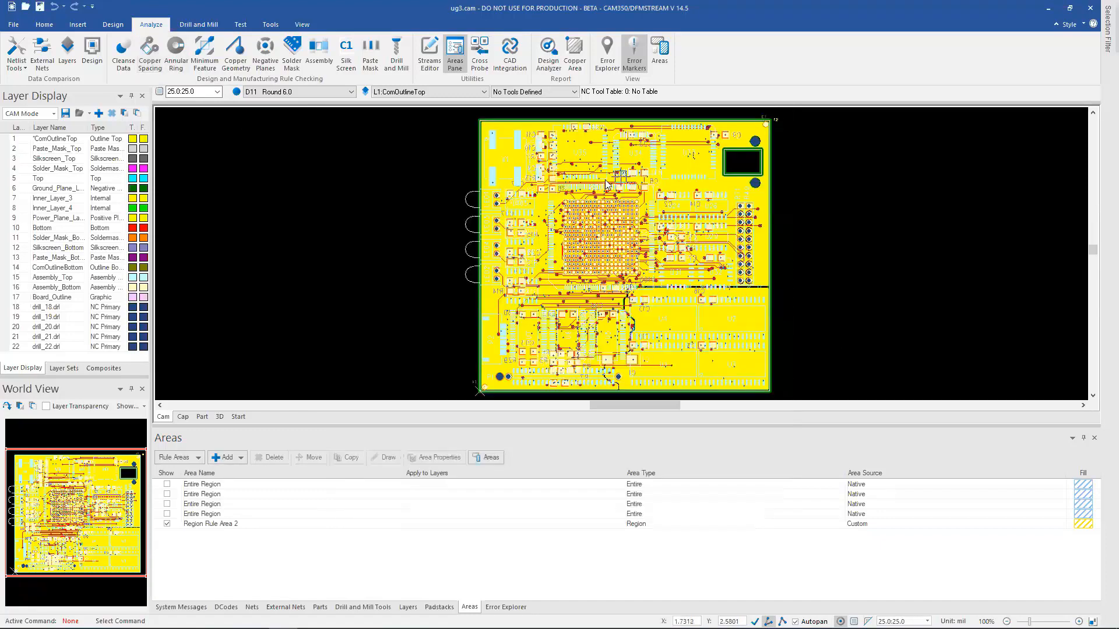
Step: Display net names, pin numbers and Dcodes on the board around the BGA
mouse_move(592, 190)
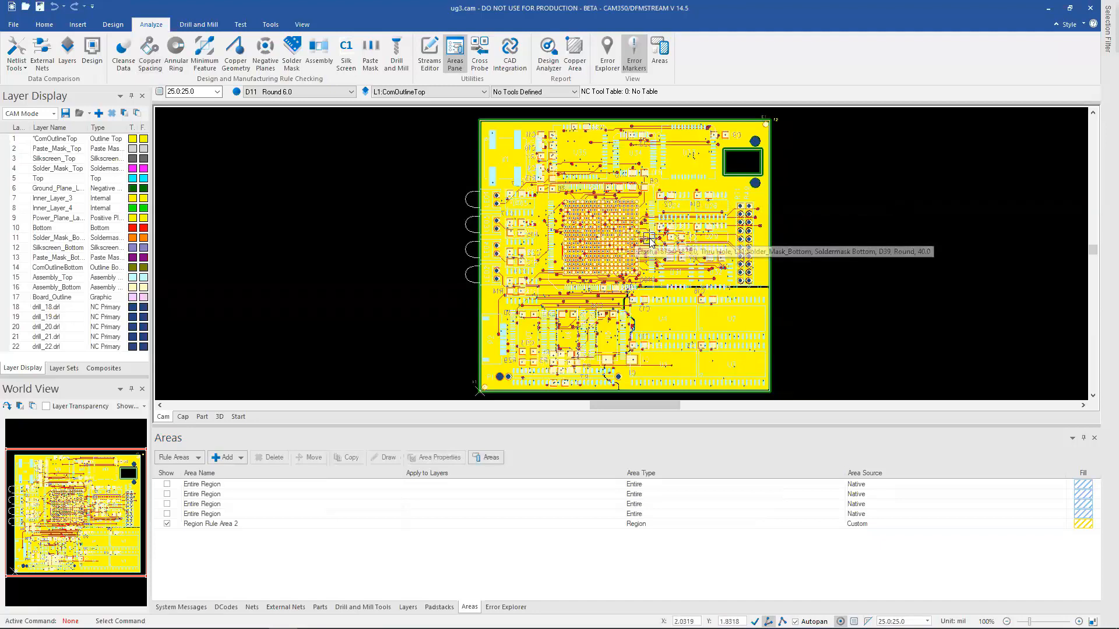
mouse_move(650, 244)
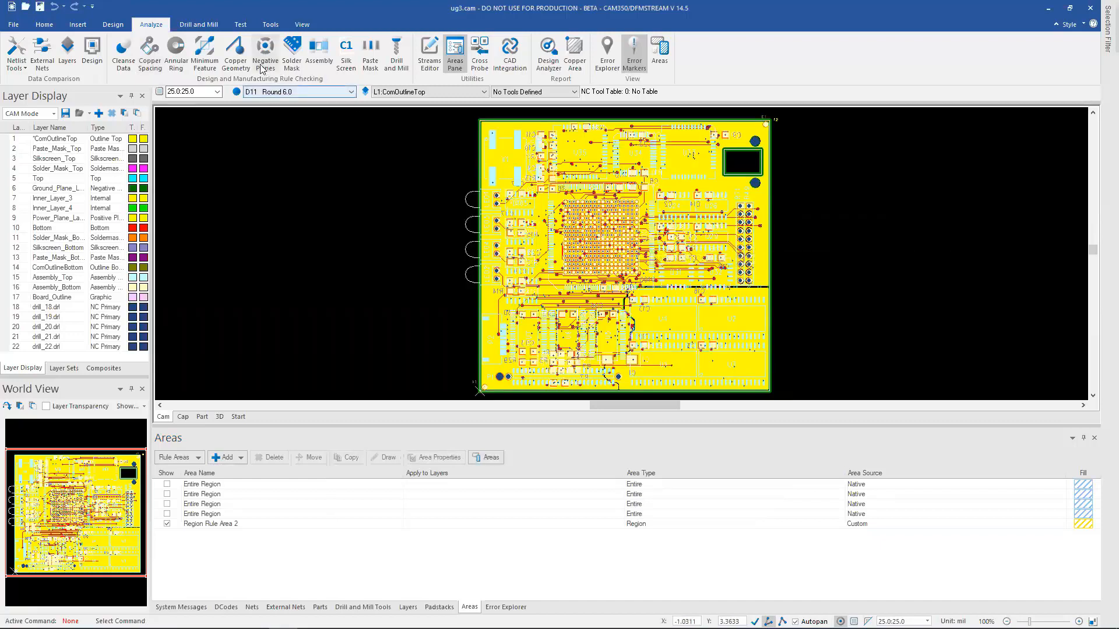
left_click(302, 25)
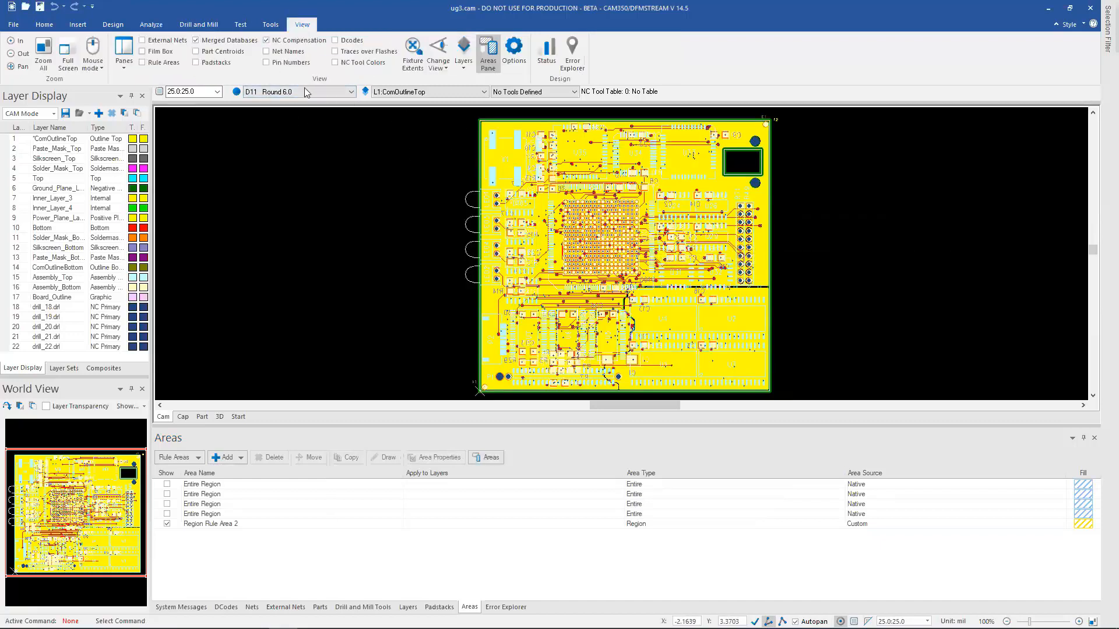
left_click(272, 51)
left_click(274, 63)
scroll(562, 243, "up", 3)
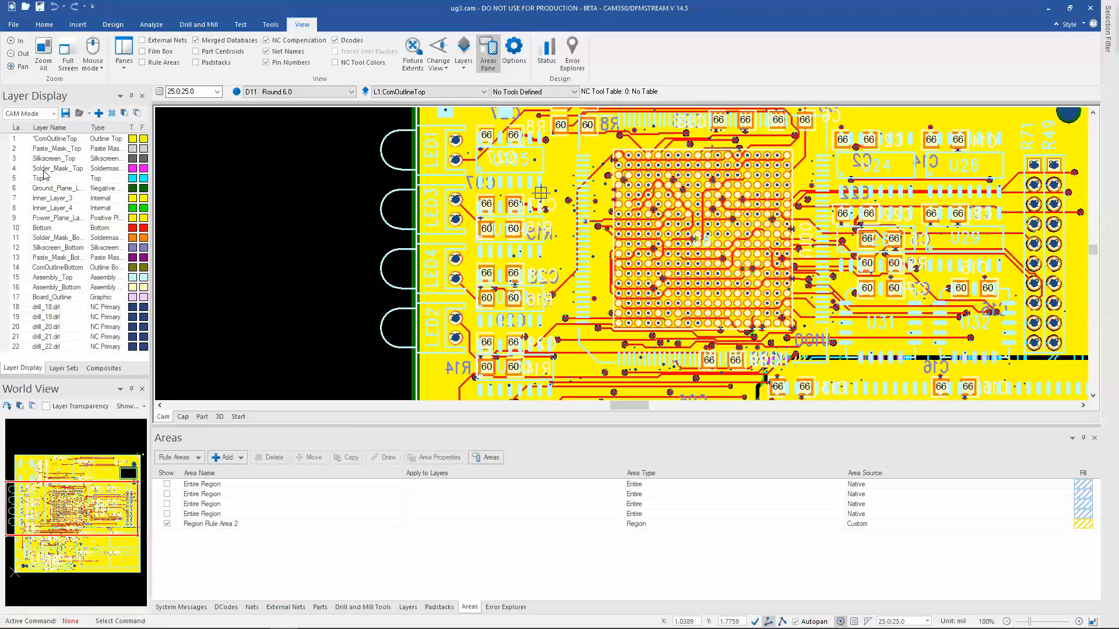
Step: Show only the Top layer and examine the net names, pin numbers and Dcodes on its traces and pads
left_click(46, 178)
scroll(642, 245, "up", 3)
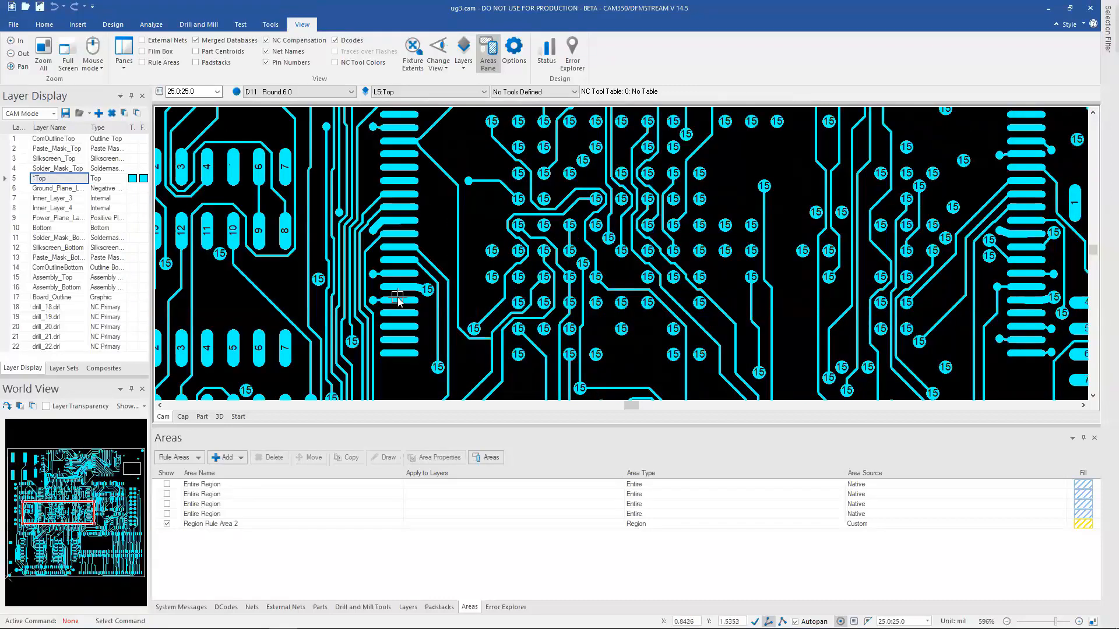
mouse_move(407, 292)
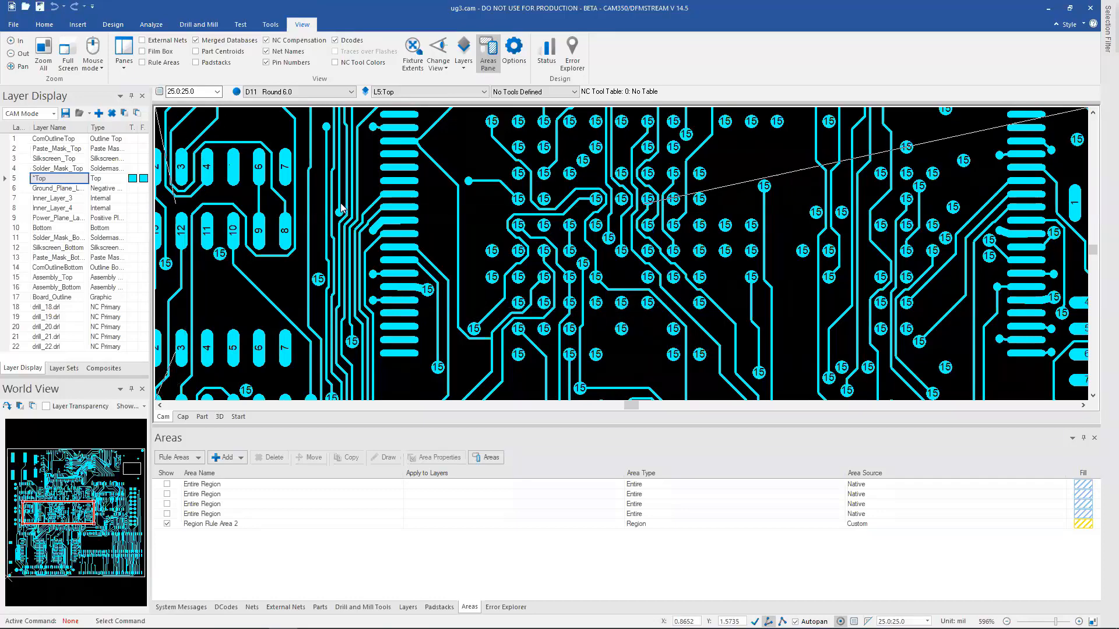
scroll(340, 202, "up", 2)
scroll(513, 309, "up", 3)
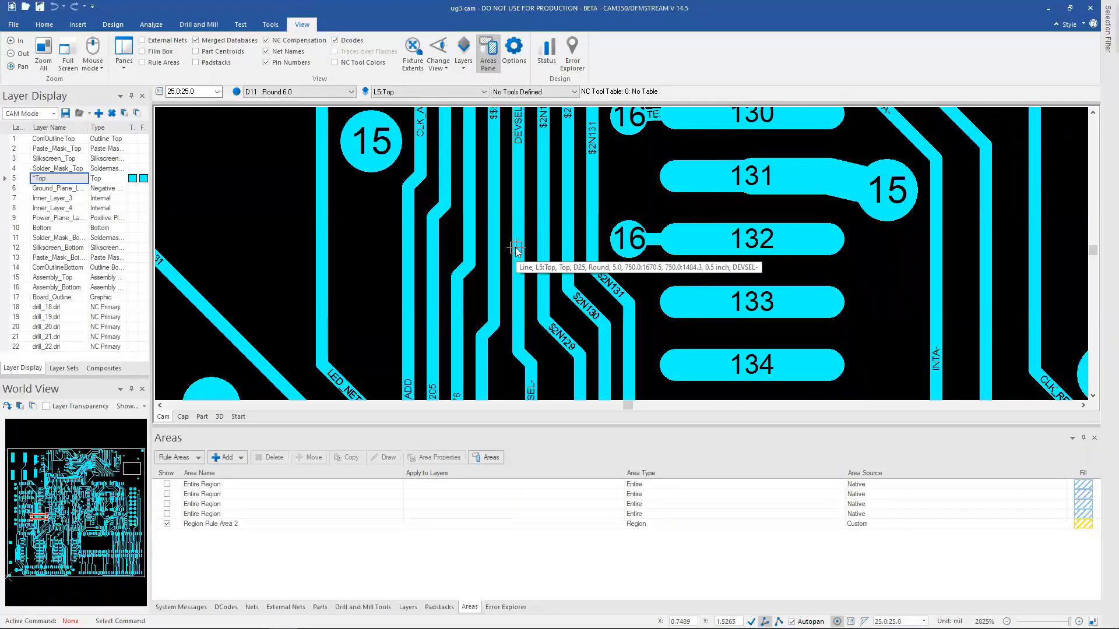
scroll(515, 247, "down", 3)
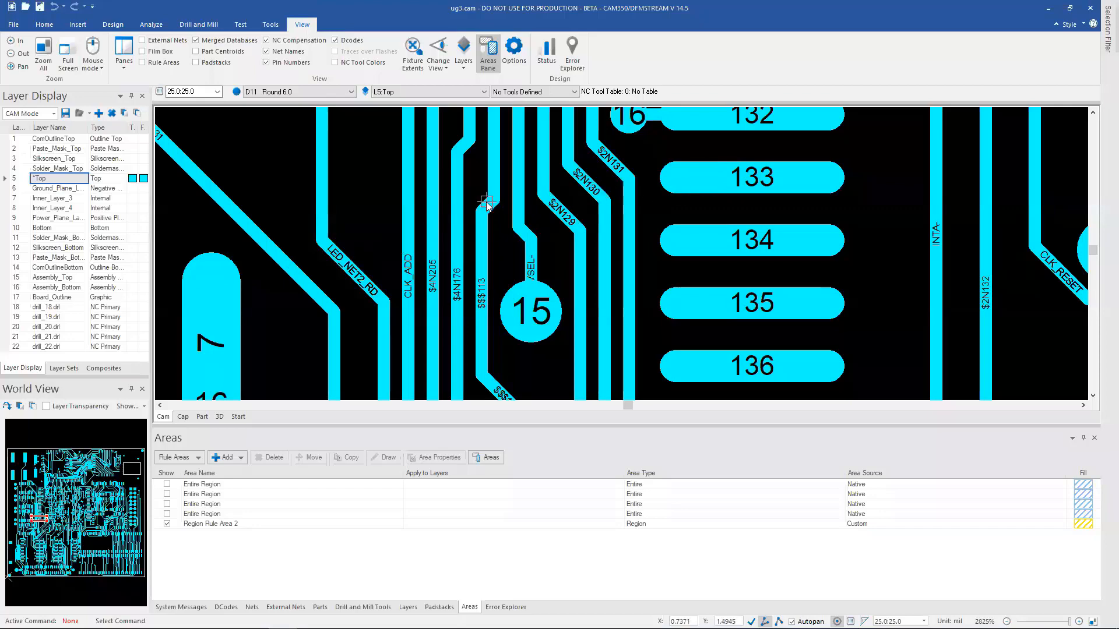
scroll(644, 210, "down", 2)
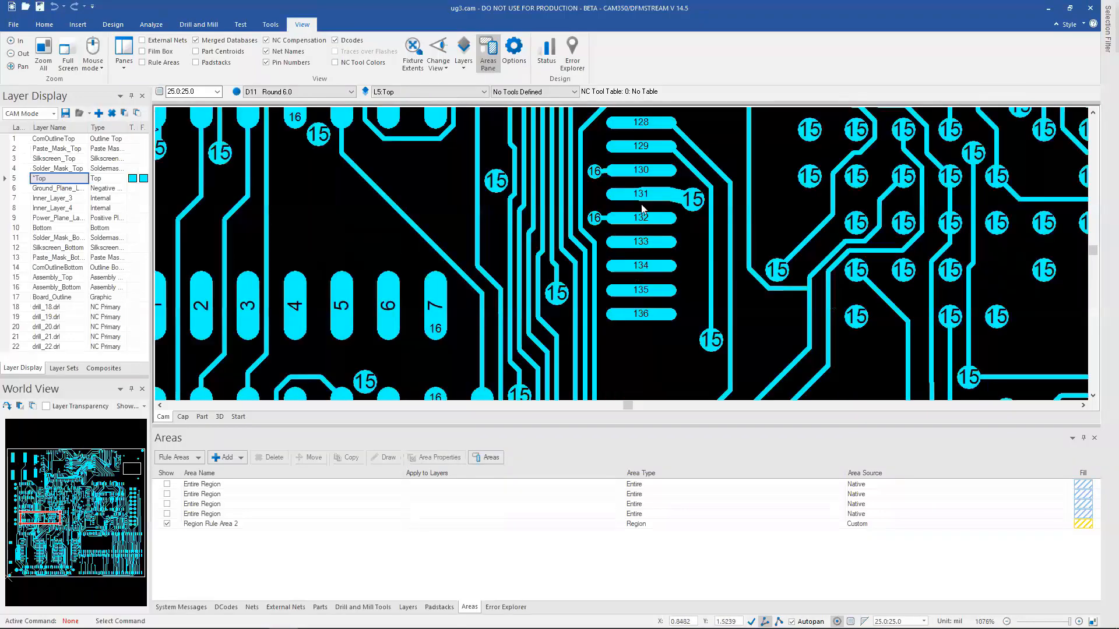
scroll(647, 217, "up", 3)
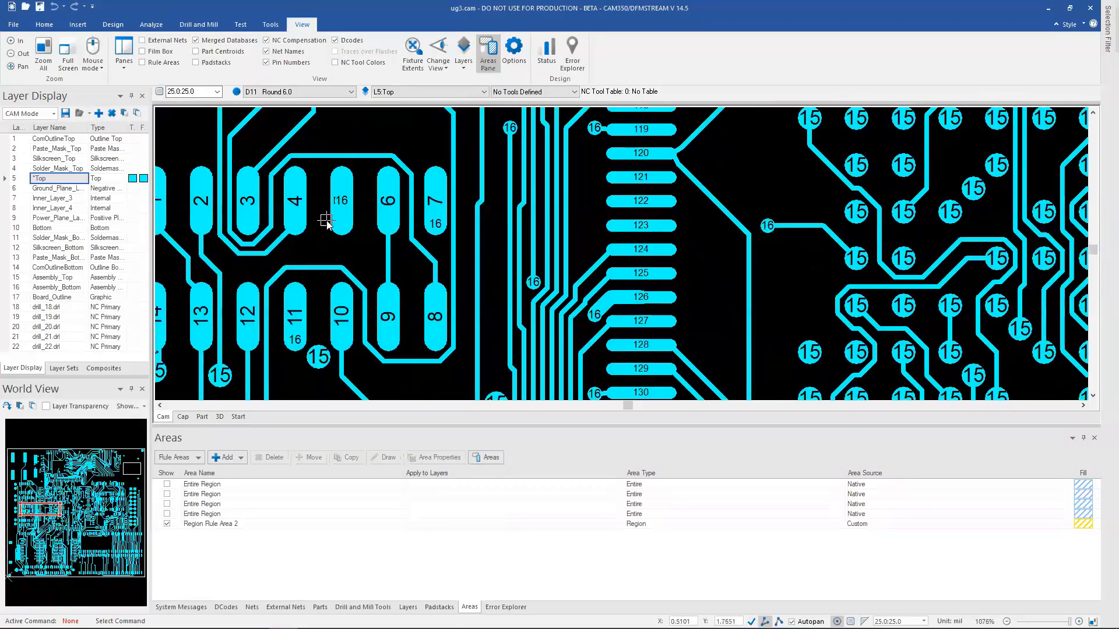
Step: Hide the Dcodes, net names and pin numbers, and show only the Bottom layer across the whole board
left_click(343, 43)
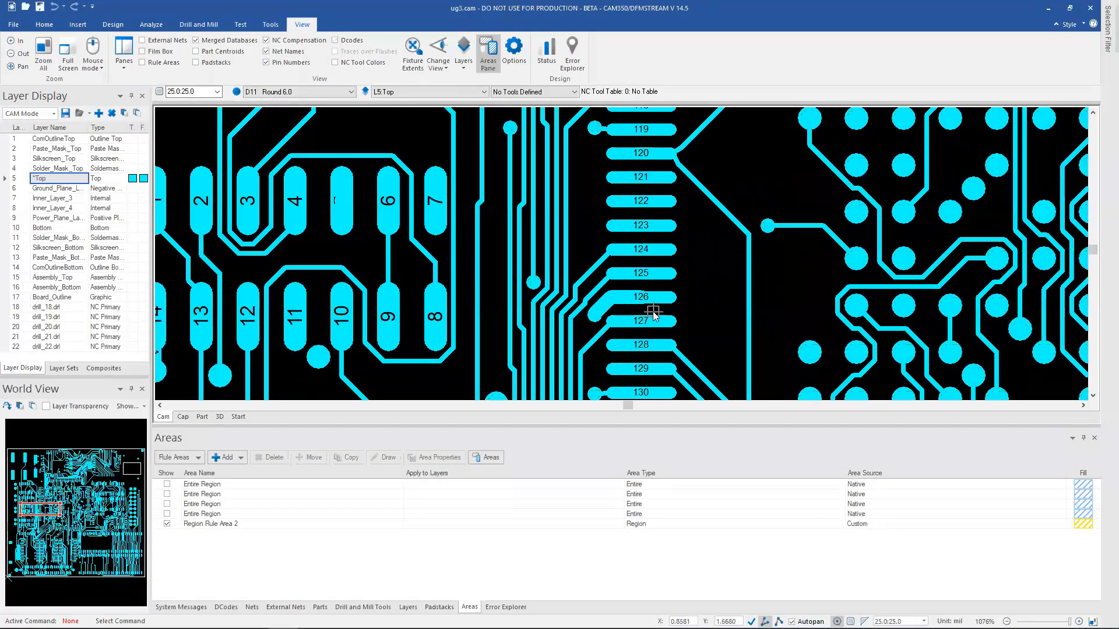
mouse_move(363, 191)
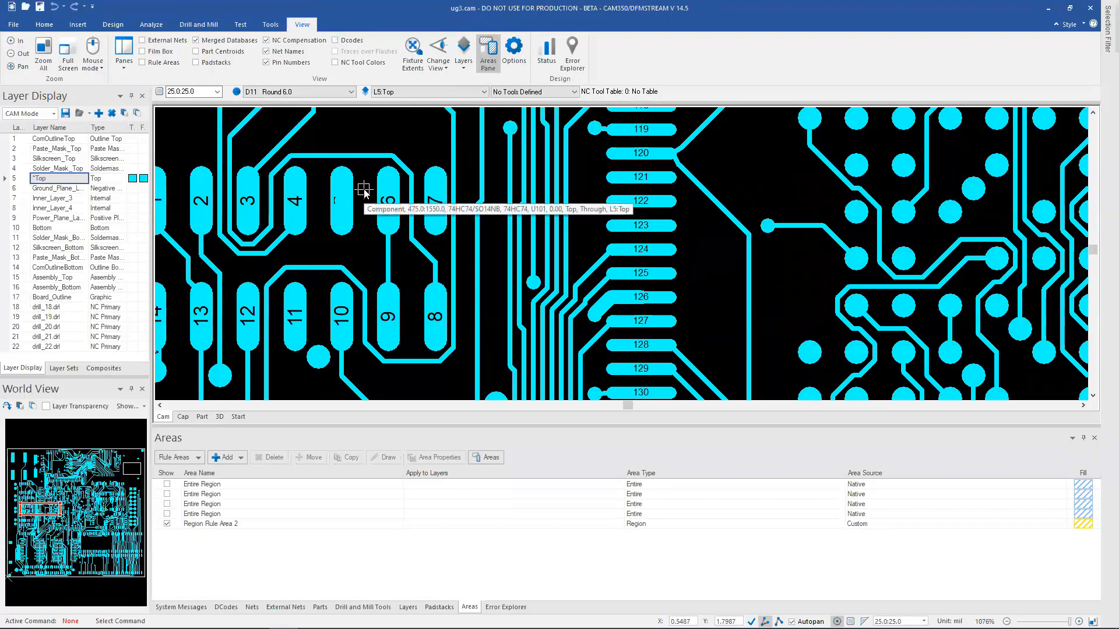
left_click(289, 68)
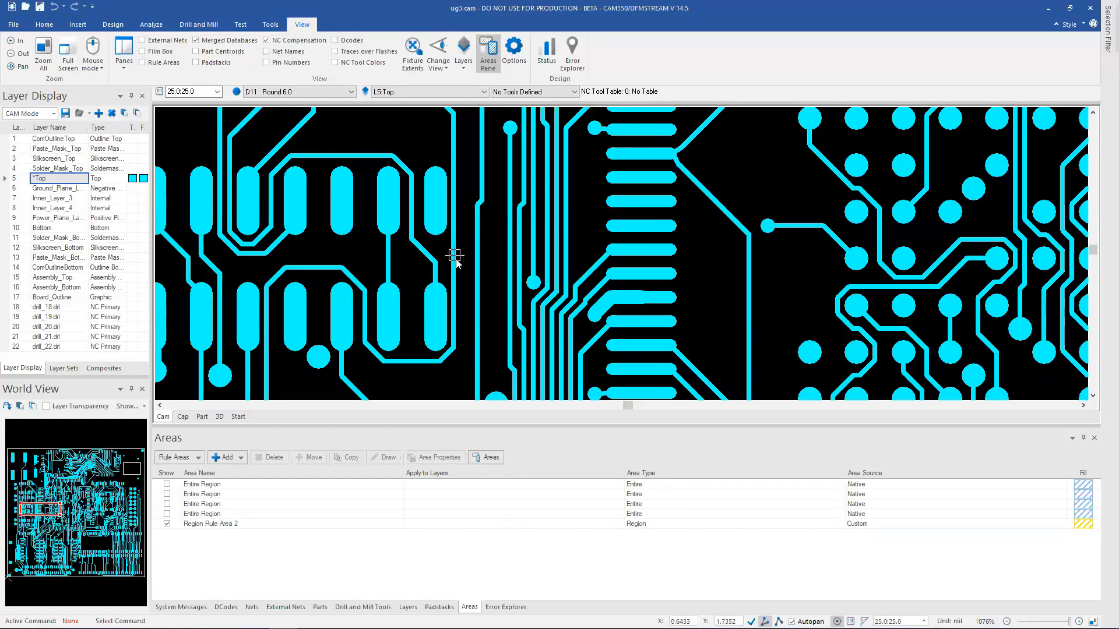
scroll(512, 307, "down", 2)
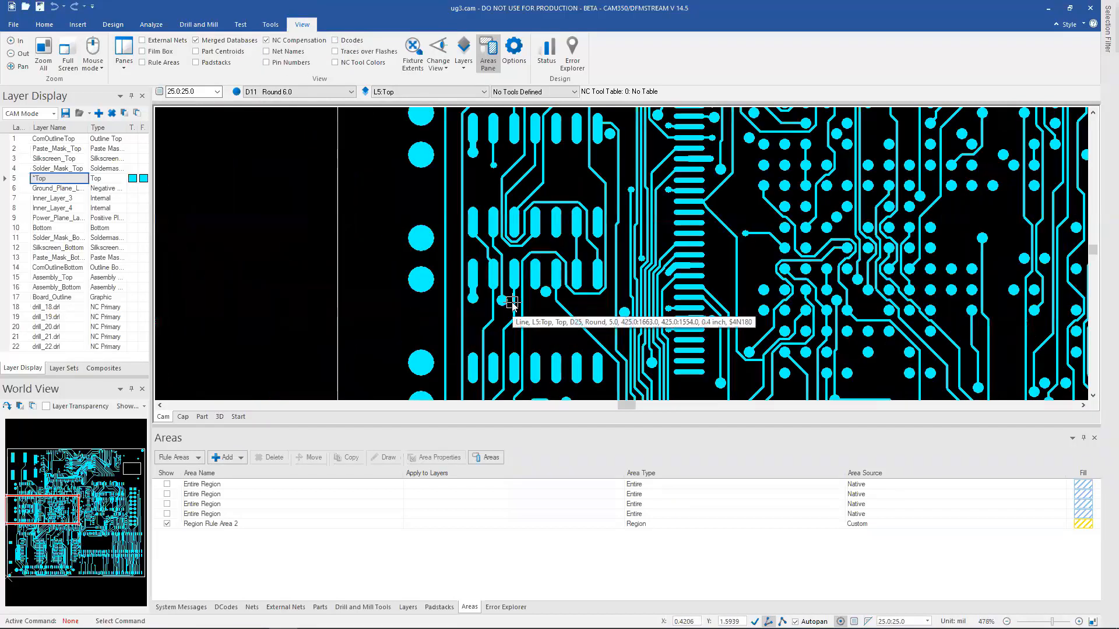
scroll(624, 258, "down", 4)
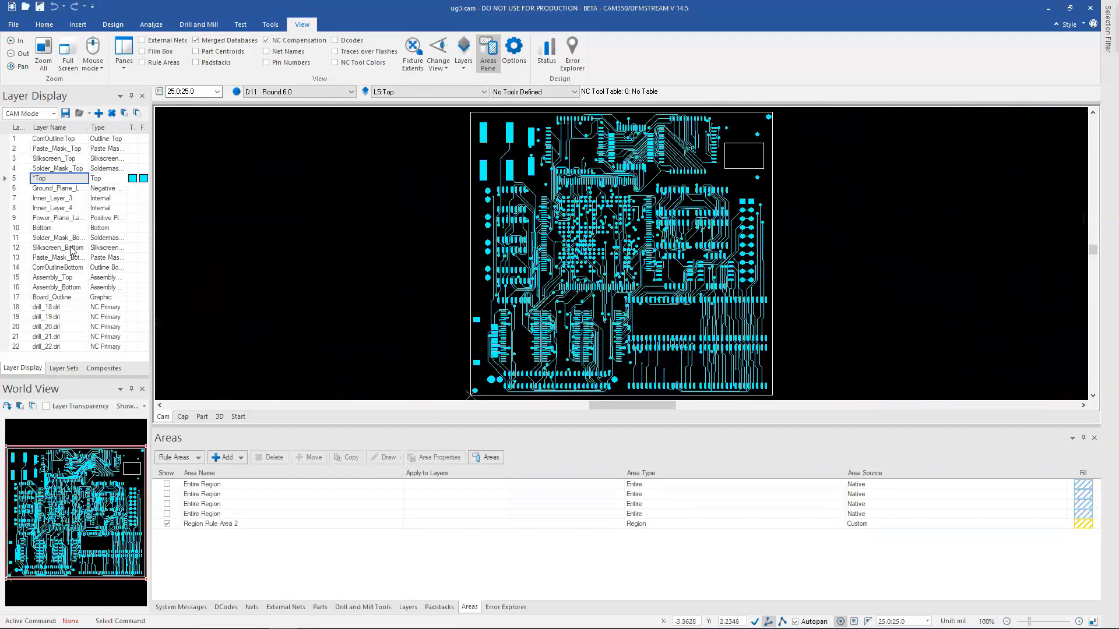
left_click(47, 227)
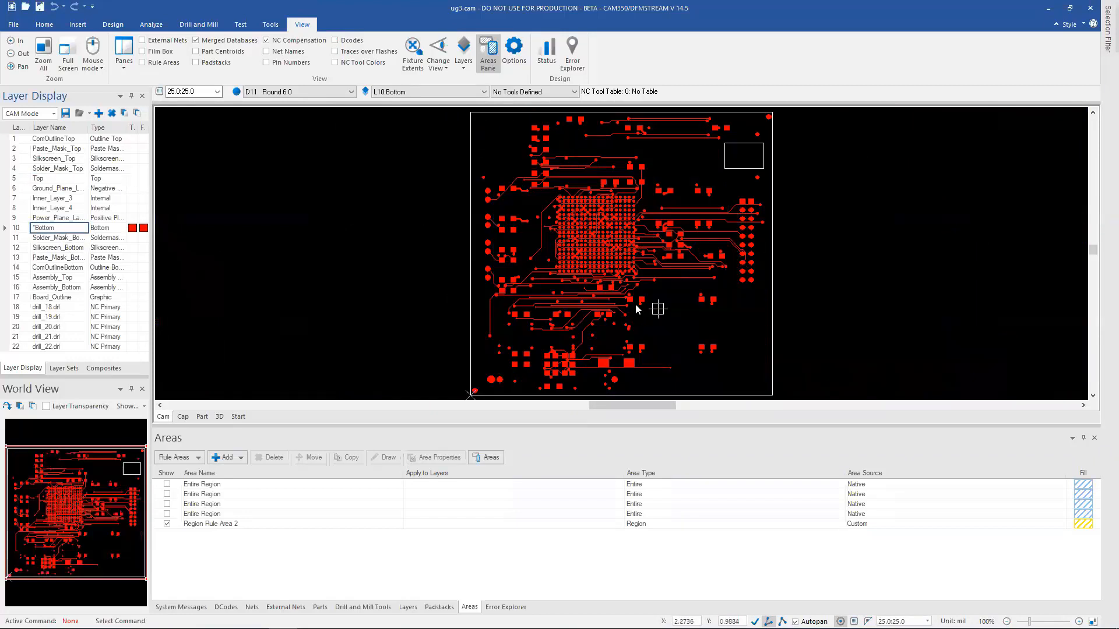
Step: Open the Error Explorer and examine the DTHC Copper to Through Drill error on Power_Plane_Layer_5
left_click(506, 608)
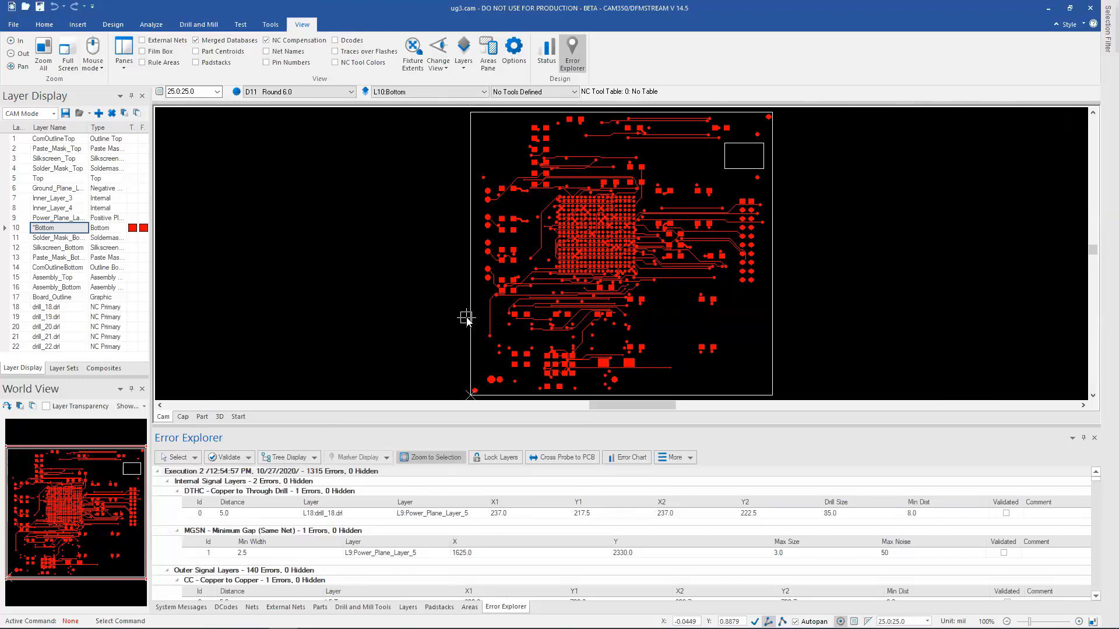
left_click(254, 514)
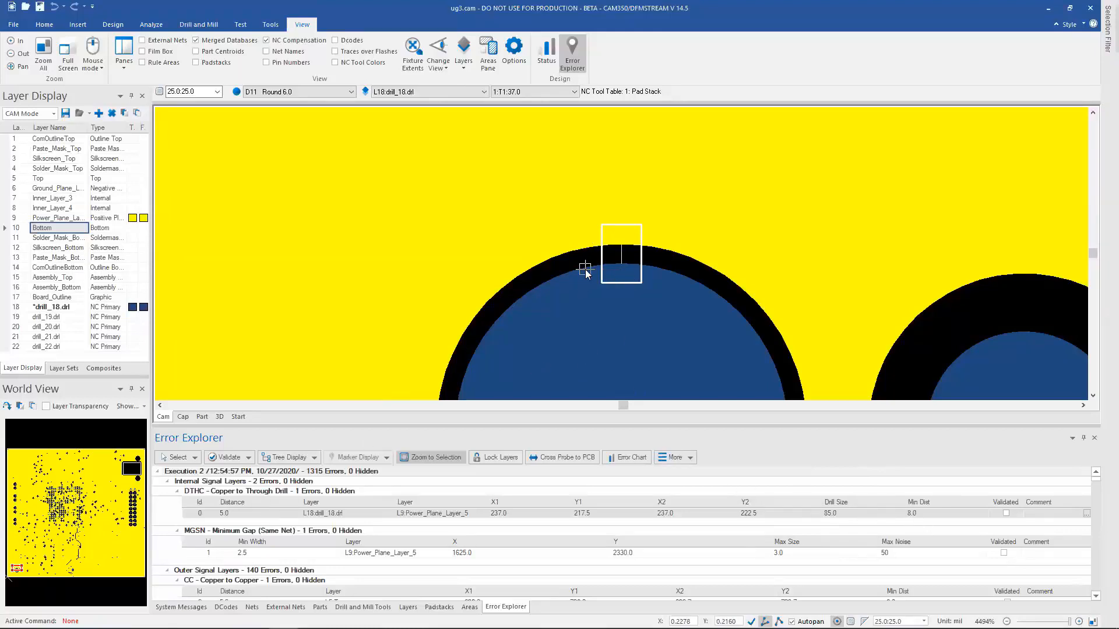
mouse_move(607, 244)
Step: Add the comment "increase clearance" to the DTHC Copper to Through Drill error
left_click(1087, 514)
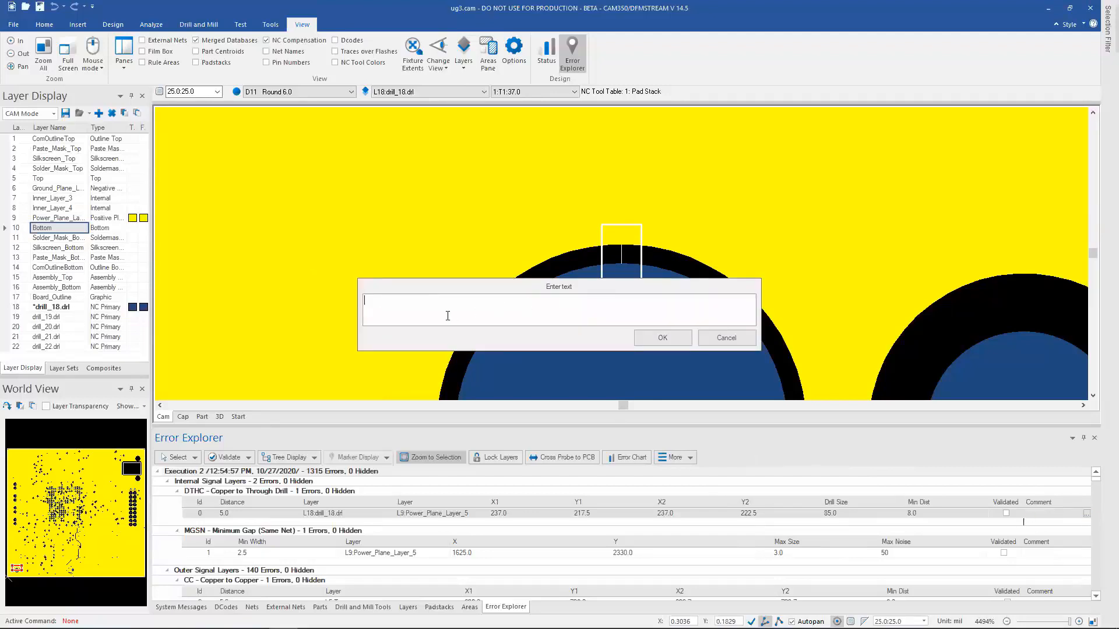
type("increase clearance")
left_click(680, 339)
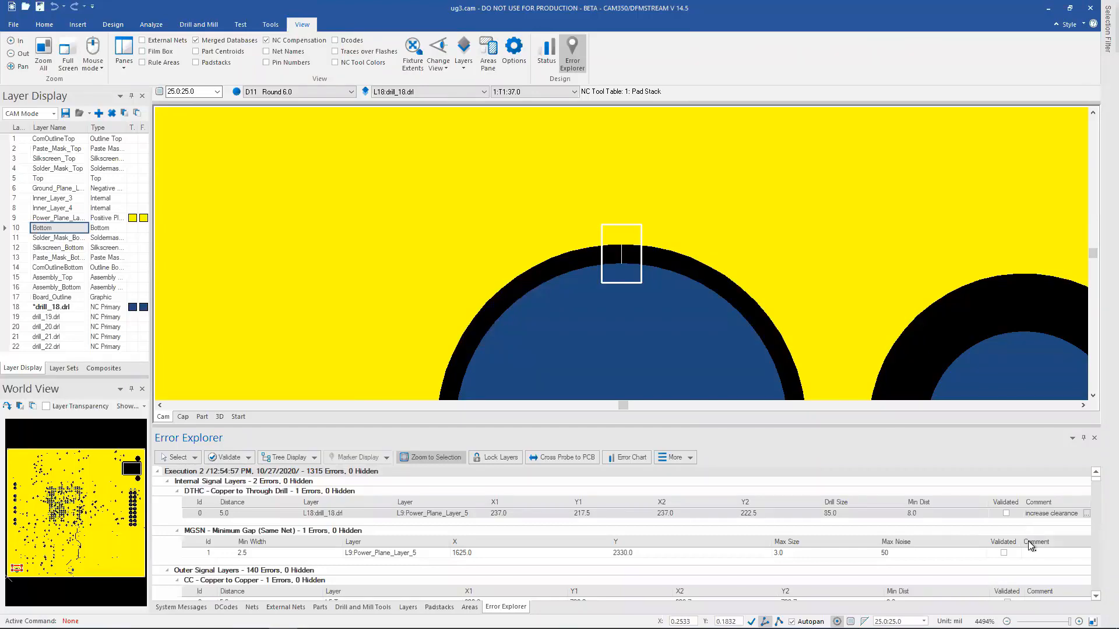
Step: View the DTHC drill error and the MGSN Minimum Gap (Same Net) error in 3D, hiding the dielectric for the latter
scroll(618, 313, "down", 1)
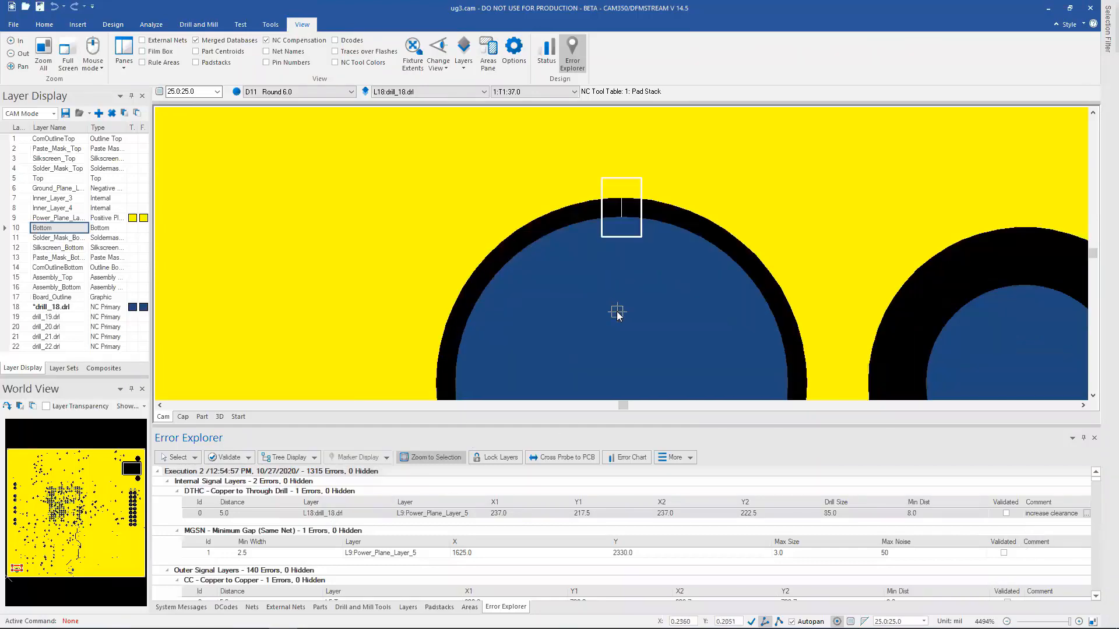
scroll(617, 313, "down", 1)
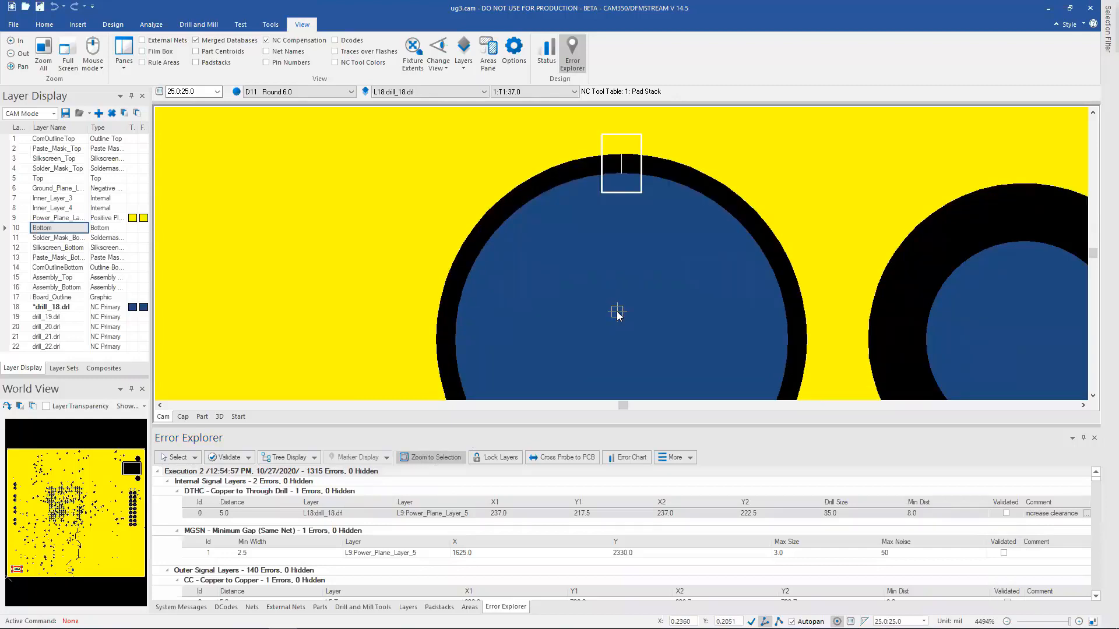
left_click(219, 417)
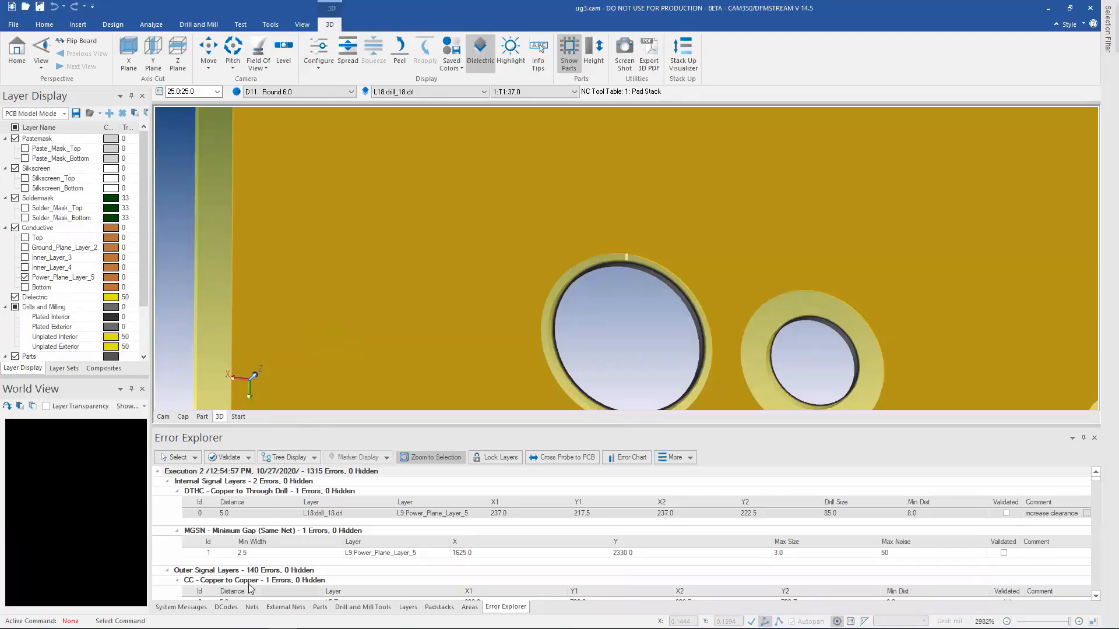
left_click(260, 554)
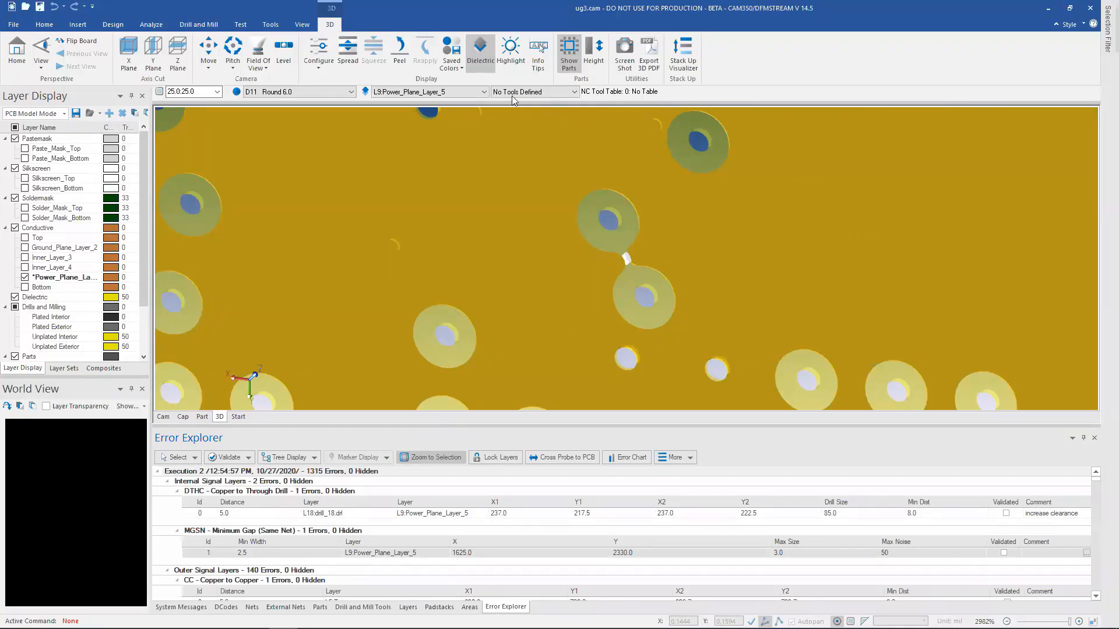
left_click(480, 52)
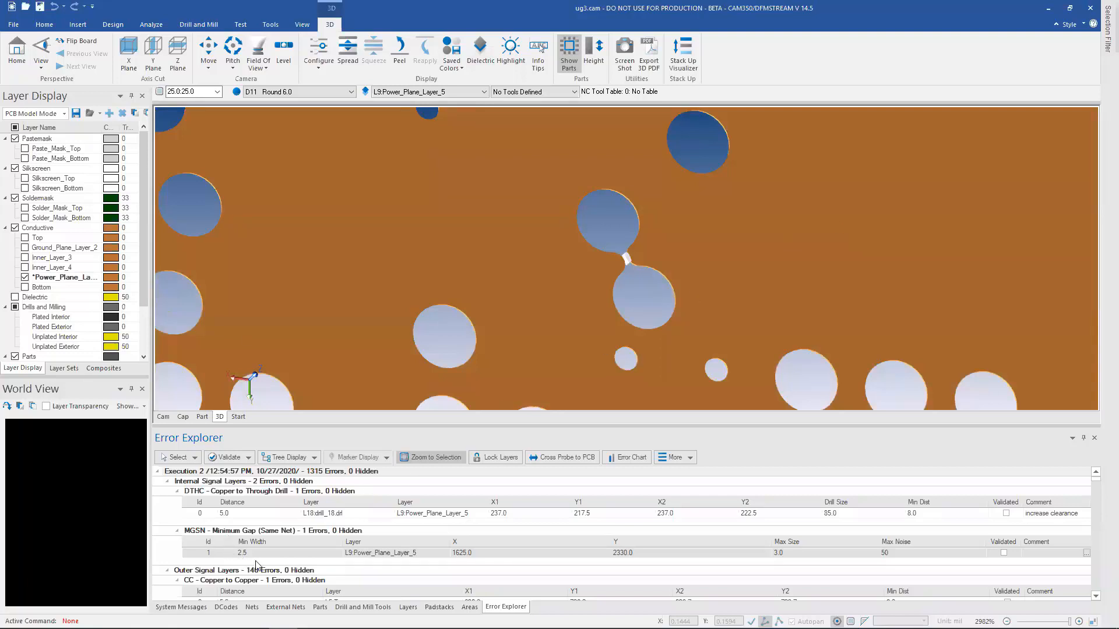
Step: Bring up the CC Copper to Copper error on the Top layer in the 3D view
scroll(256, 564, "down", 2)
scroll(256, 565, "down", 1)
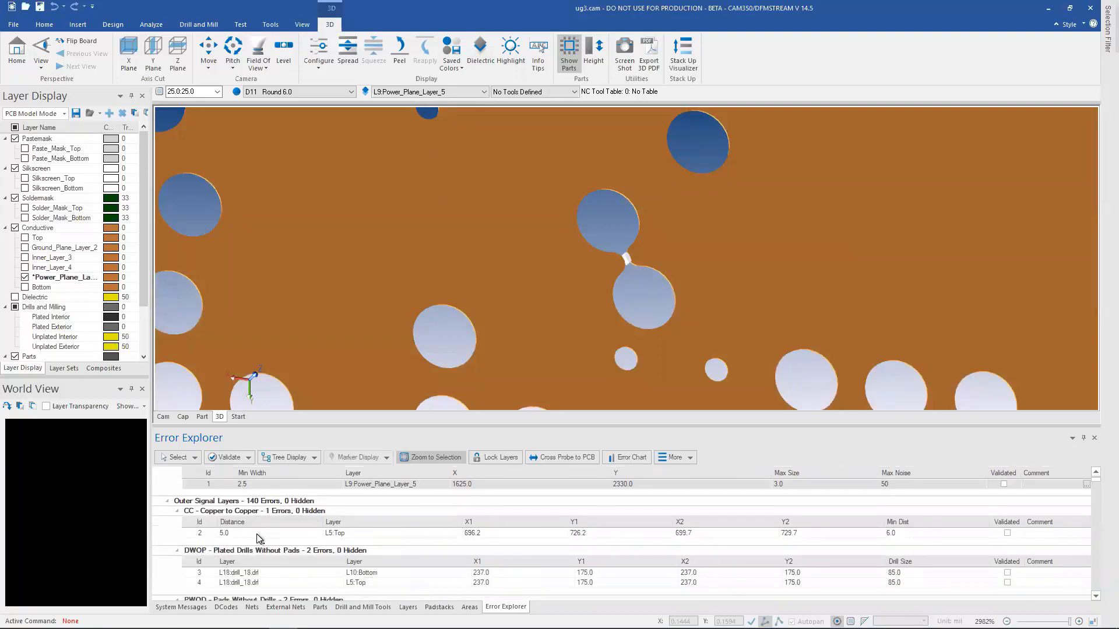
left_click(255, 533)
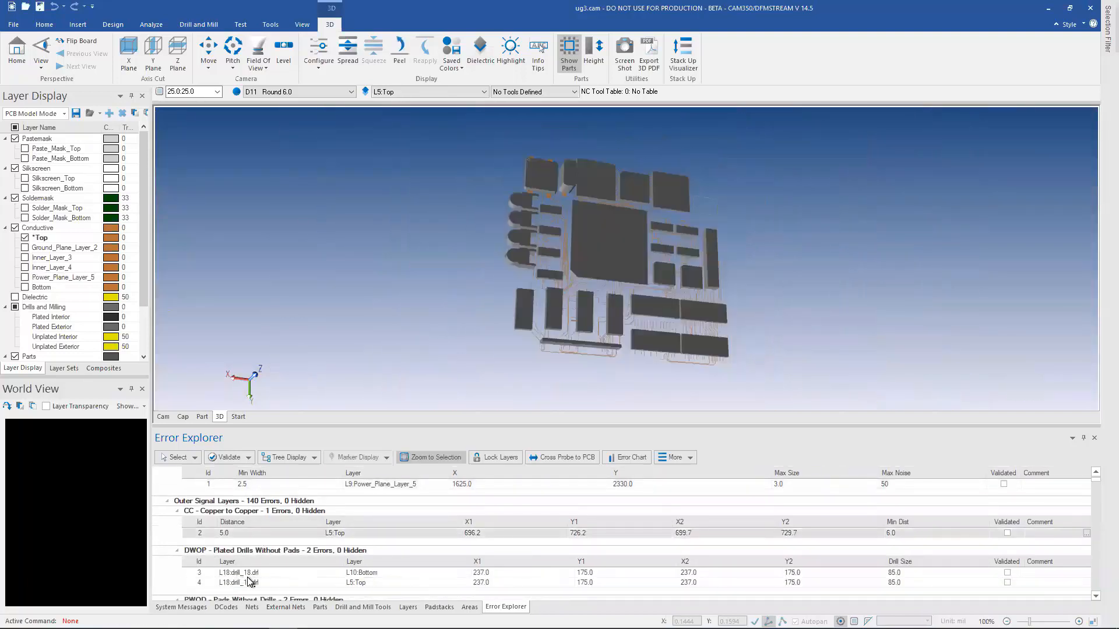
Step: Zoom the 3D view to the CC Copper to Copper error on the Top layer and hide the component parts
left_click(249, 582)
left_click(243, 535)
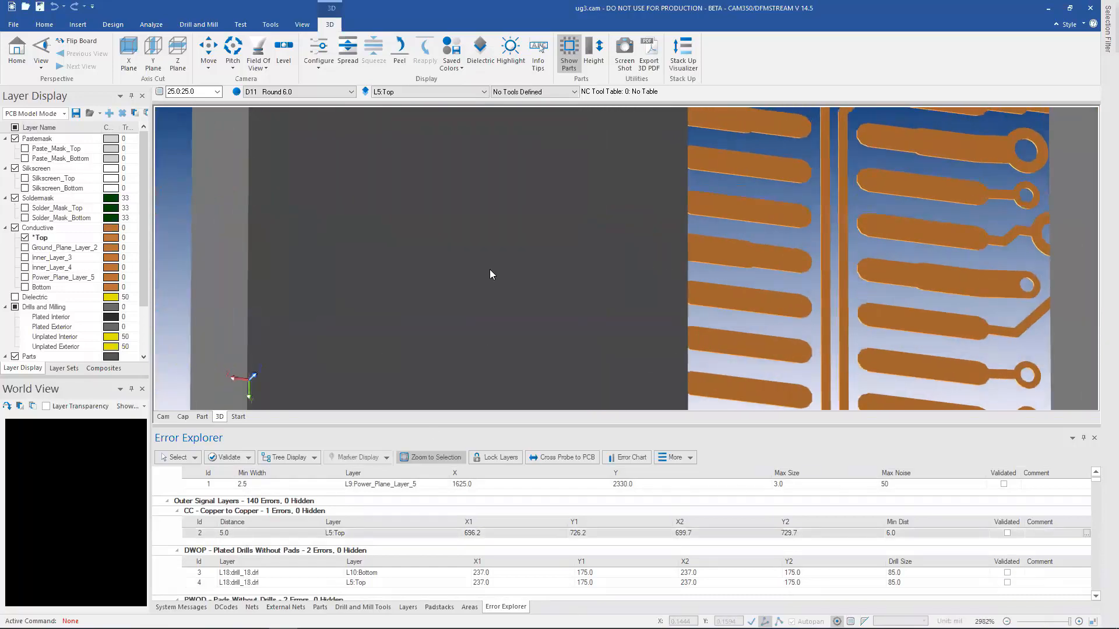
left_click(568, 52)
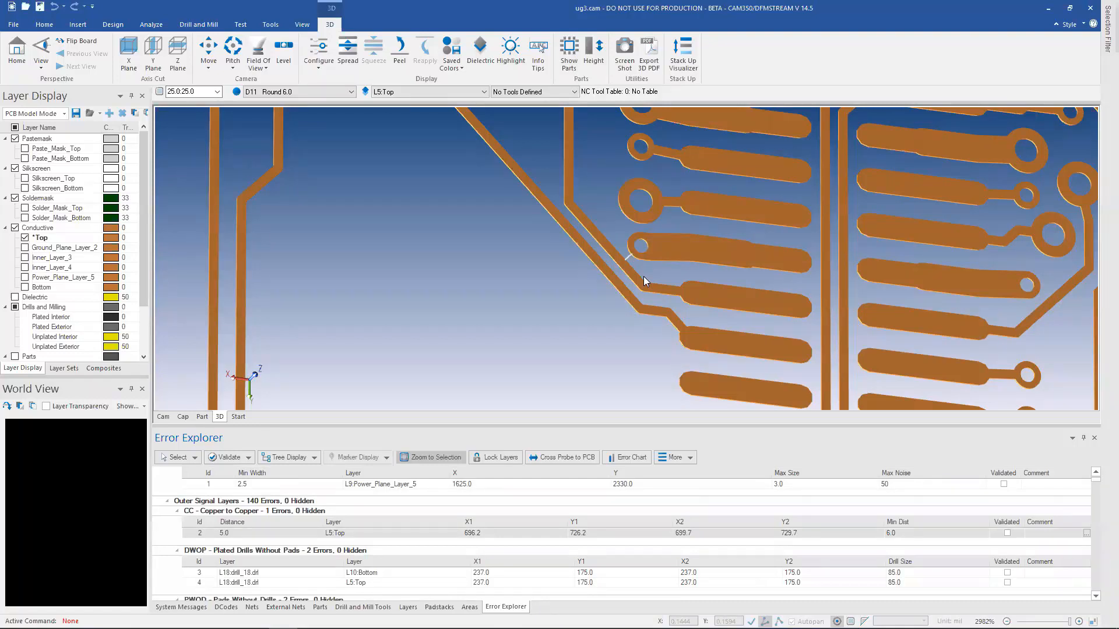
Step: Collapse the CC, DWOP and PWOD error groups and view the first VIP Partial Vias in Pad error in the 2D CAM view
left_click(178, 511)
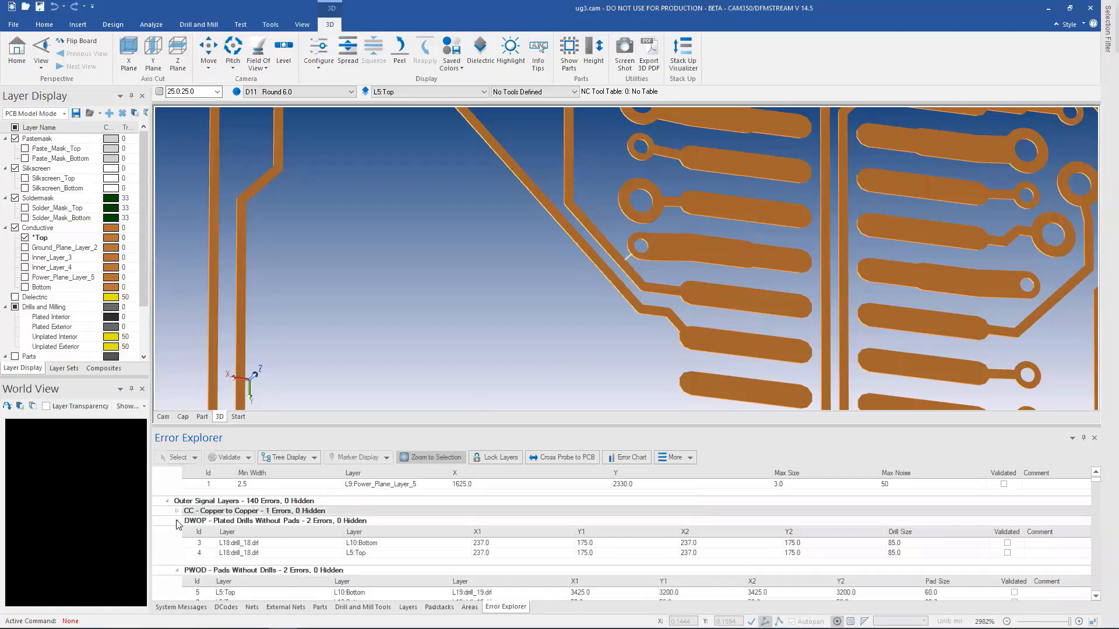
left_click(177, 520)
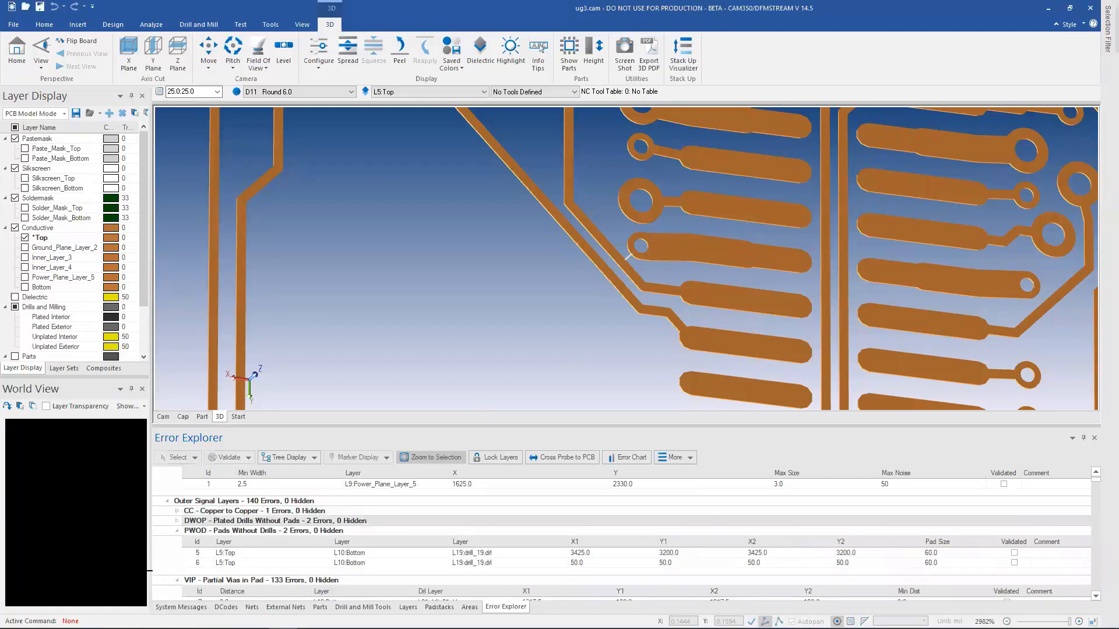
left_click(177, 531)
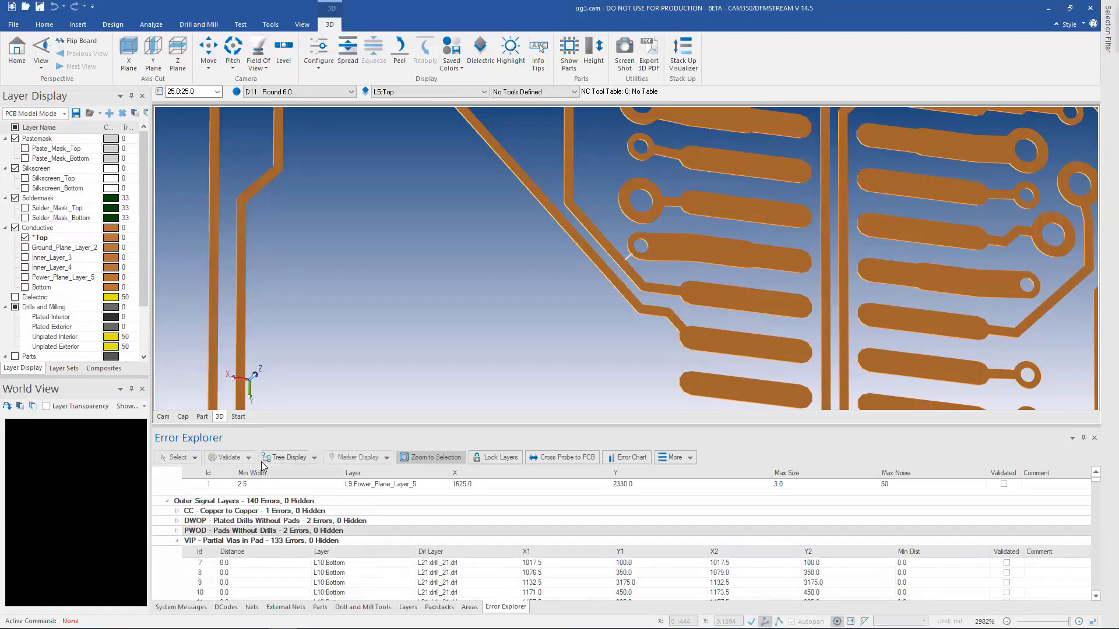
left_click(164, 417)
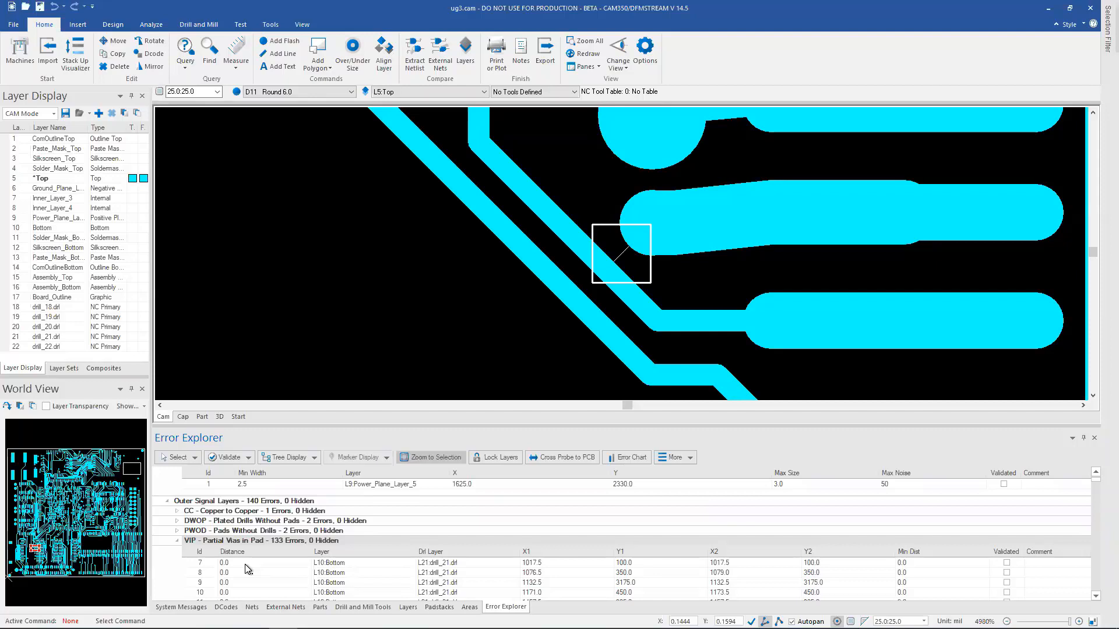
left_click(242, 564)
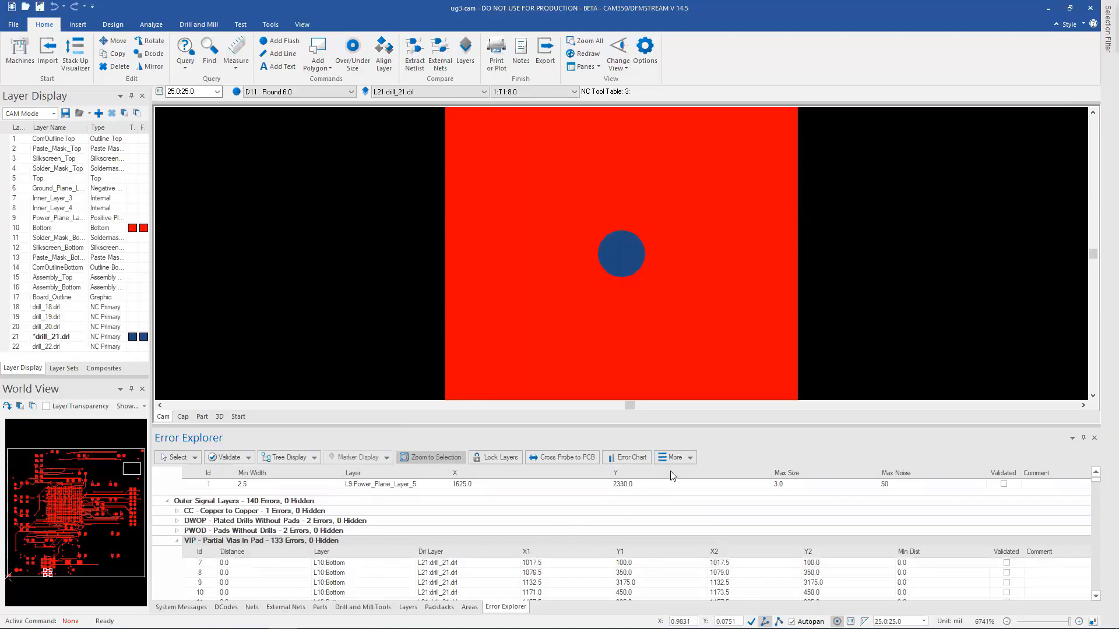
Step: Display only the Bottom layer with the whole board fitted, and enable Select Errors in PCB and Show Error Markers Only
left_click(60, 228)
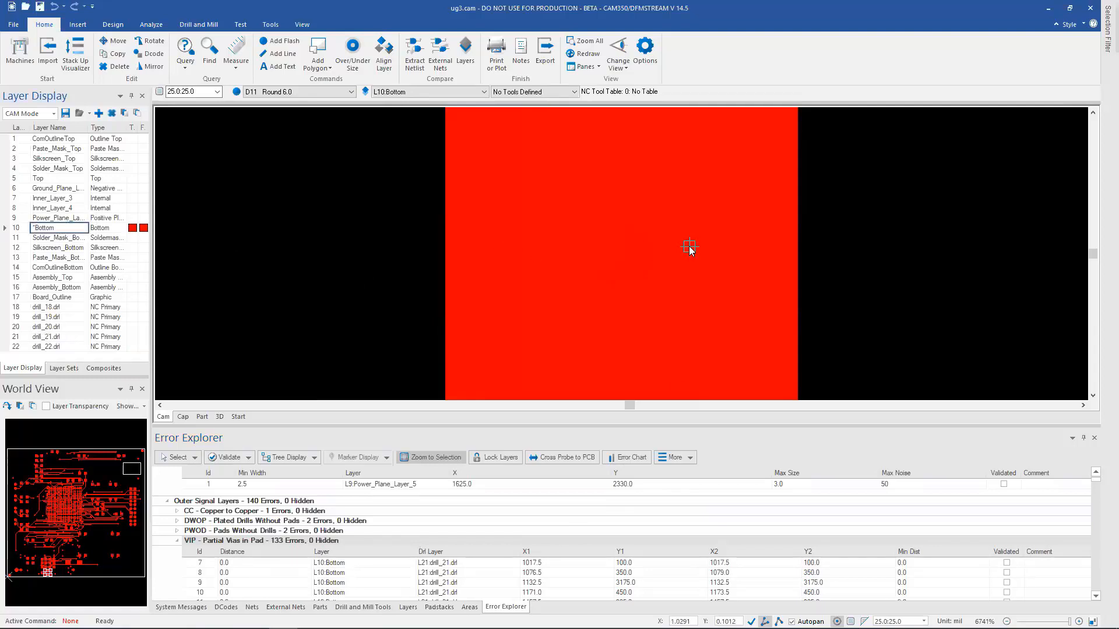
key("Home")
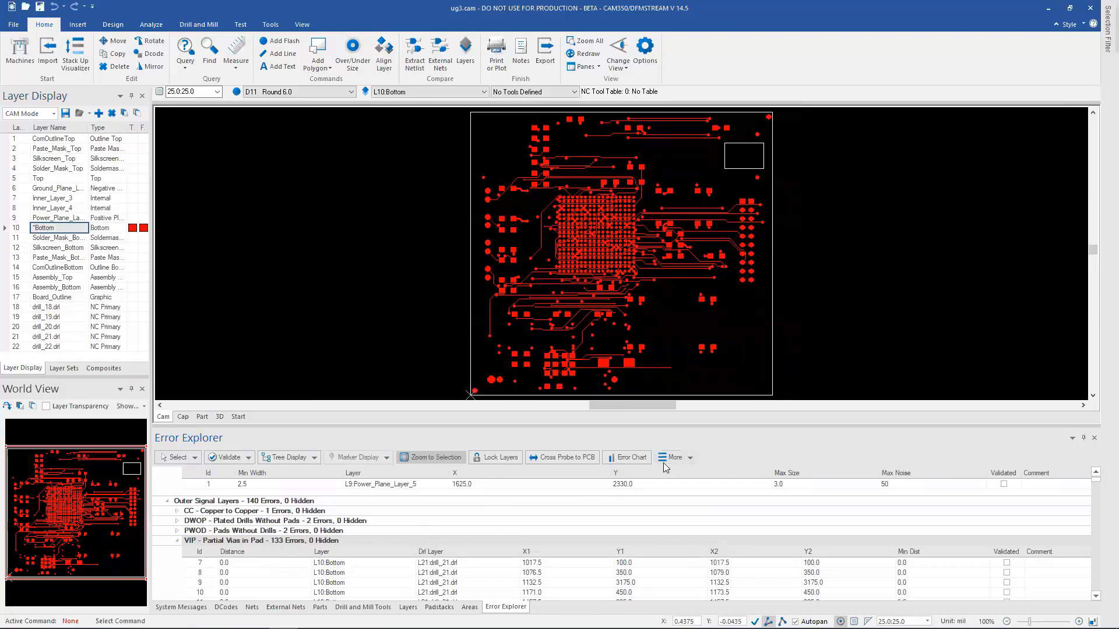
left_click(692, 458)
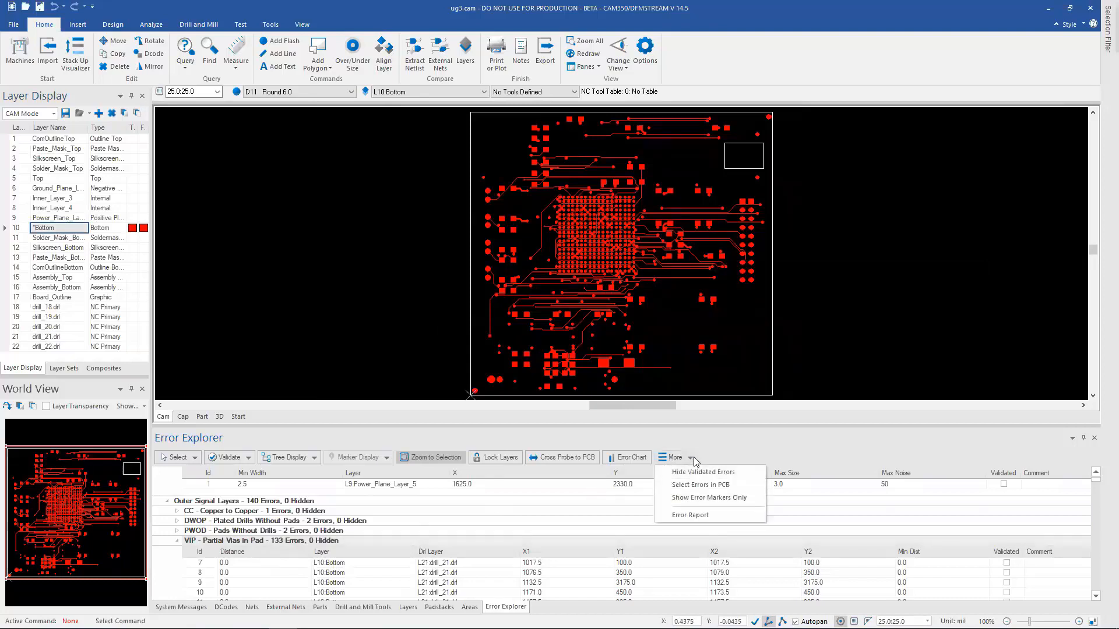
left_click(694, 485)
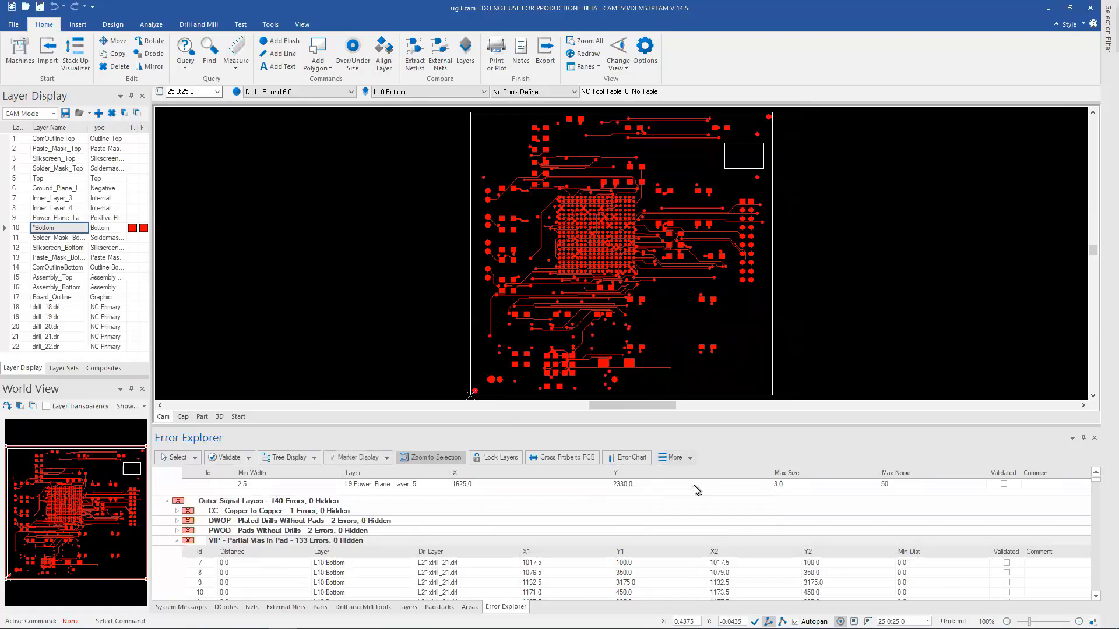
left_click(690, 458)
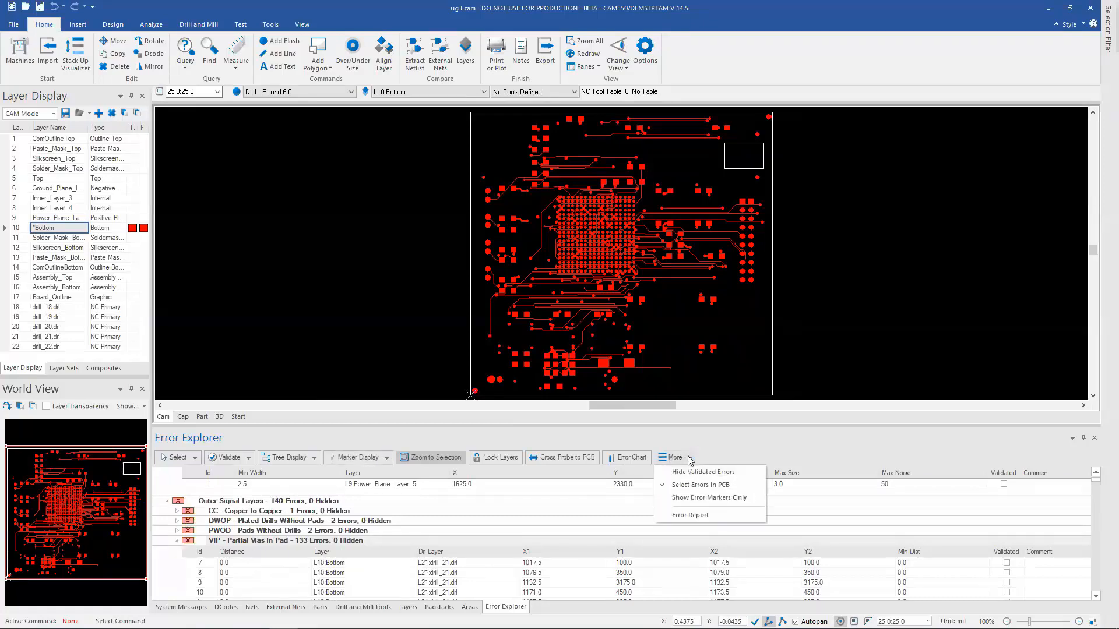
left_click(690, 498)
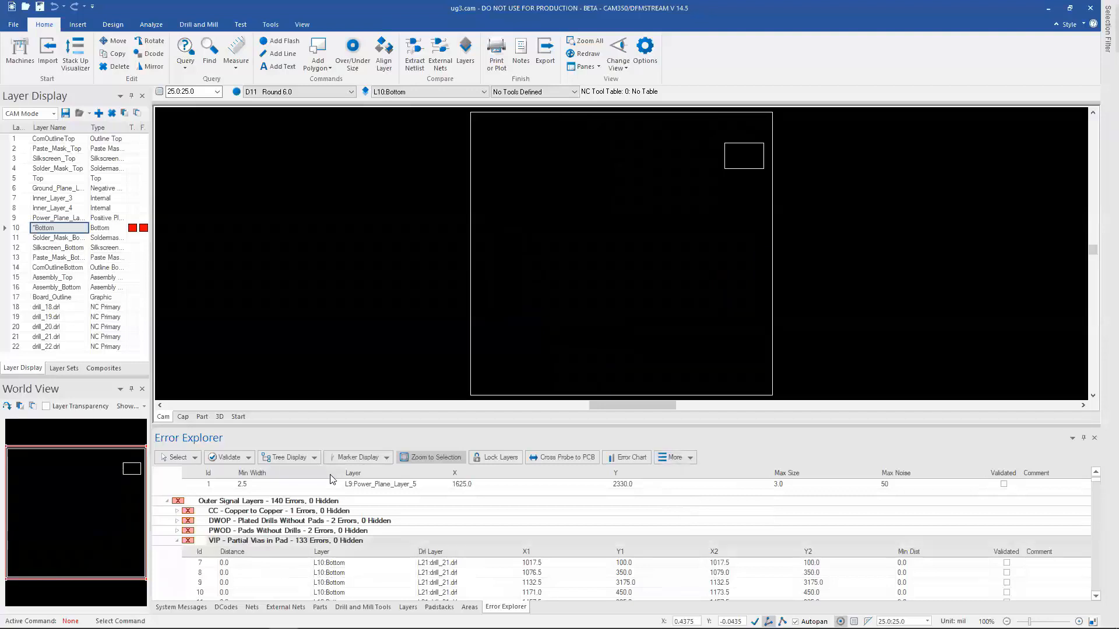
Step: Show only the markers of the VIP error group and window-select the errors in the lower-left area of the board
left_click(332, 457)
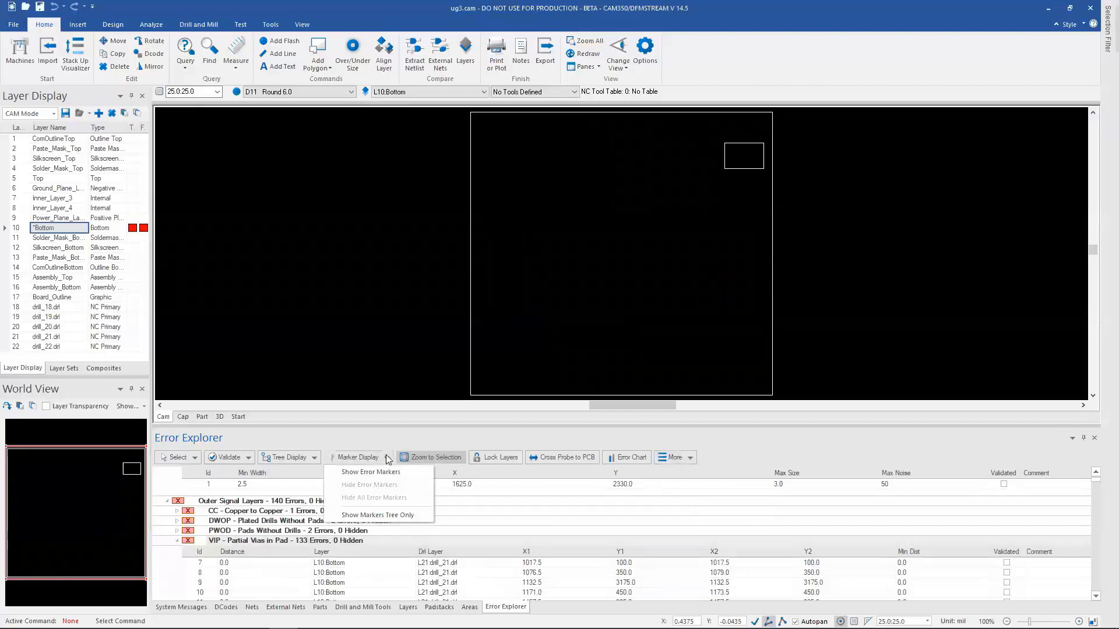
left_click(378, 515)
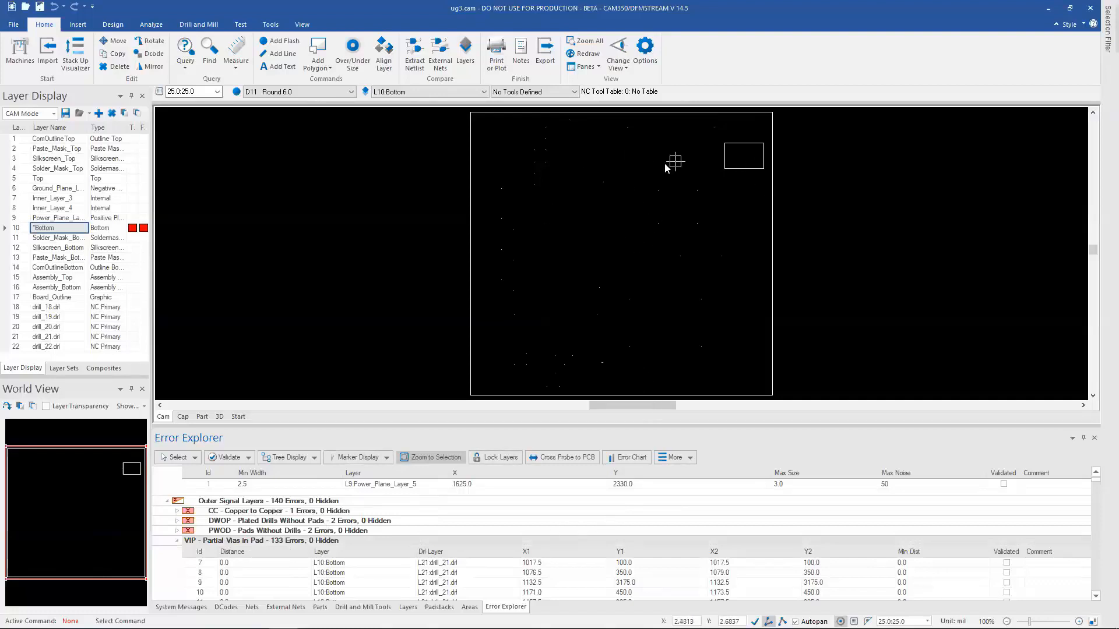
mouse_move(584, 246)
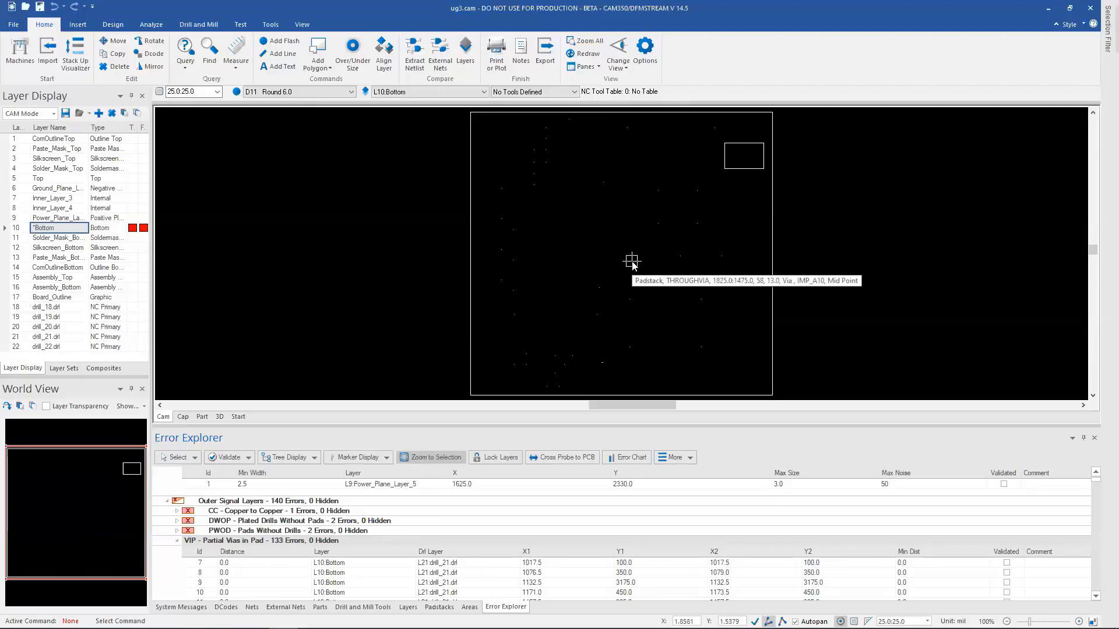
left_click_drag(494, 272, 610, 389)
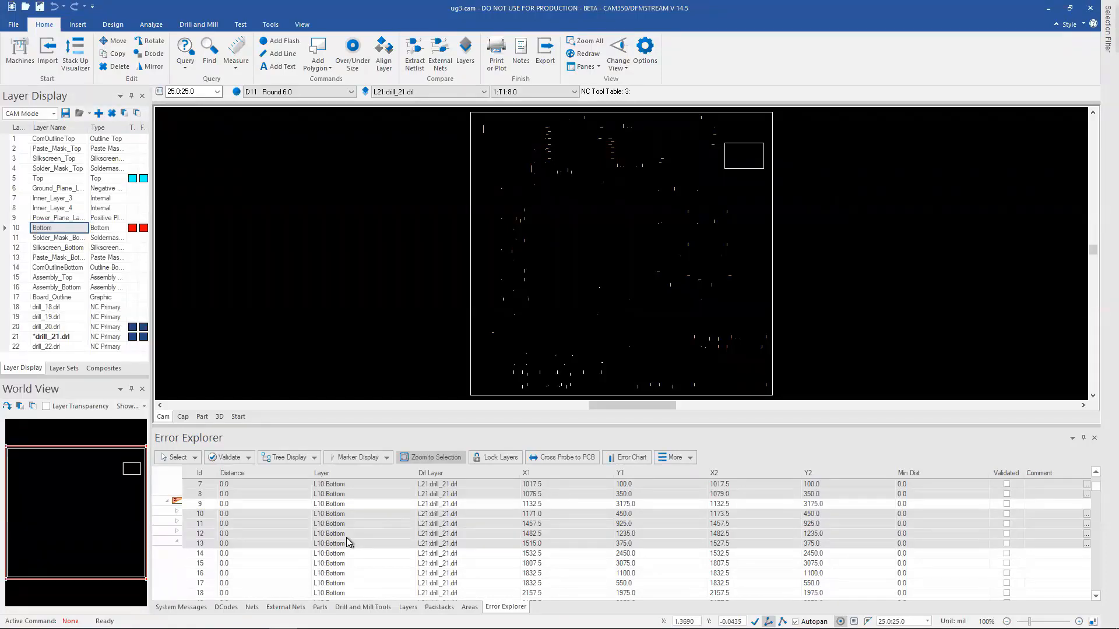
right_click(937, 530)
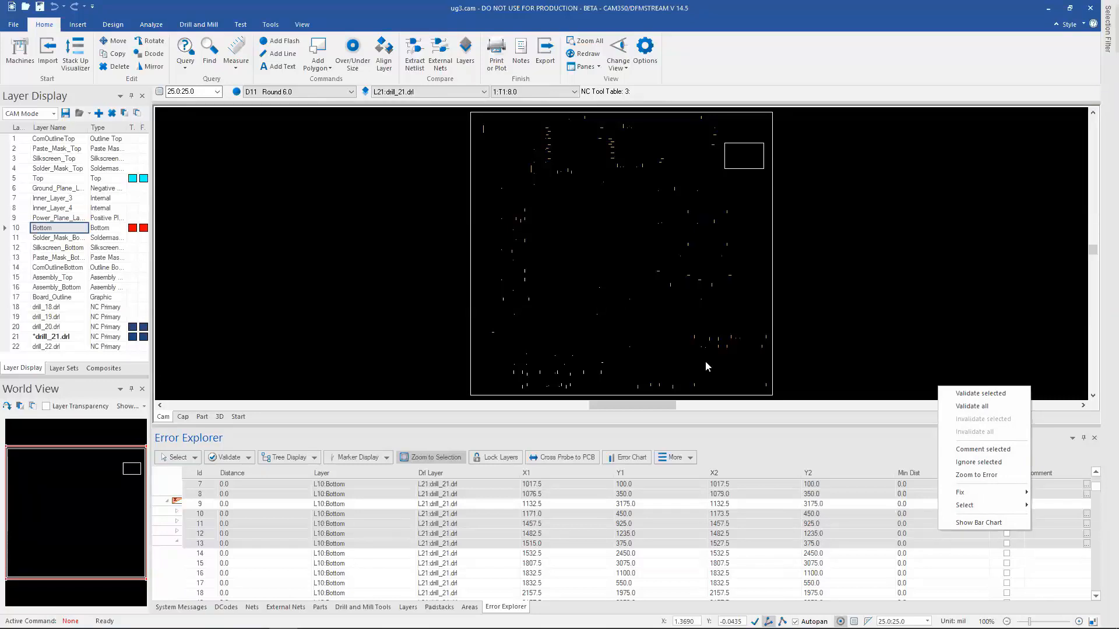
left_click(809, 450)
scroll(274, 569, "up", 2)
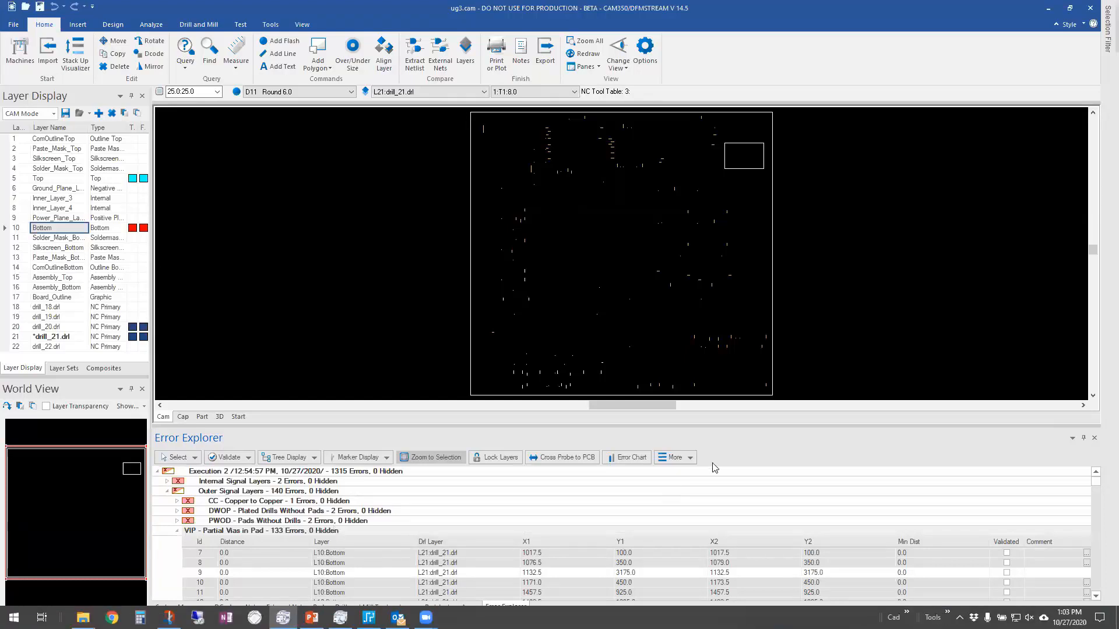
Step: Turn off Select Errors in PCB and Show Error Markers Only to restore the full board display
left_click(690, 458)
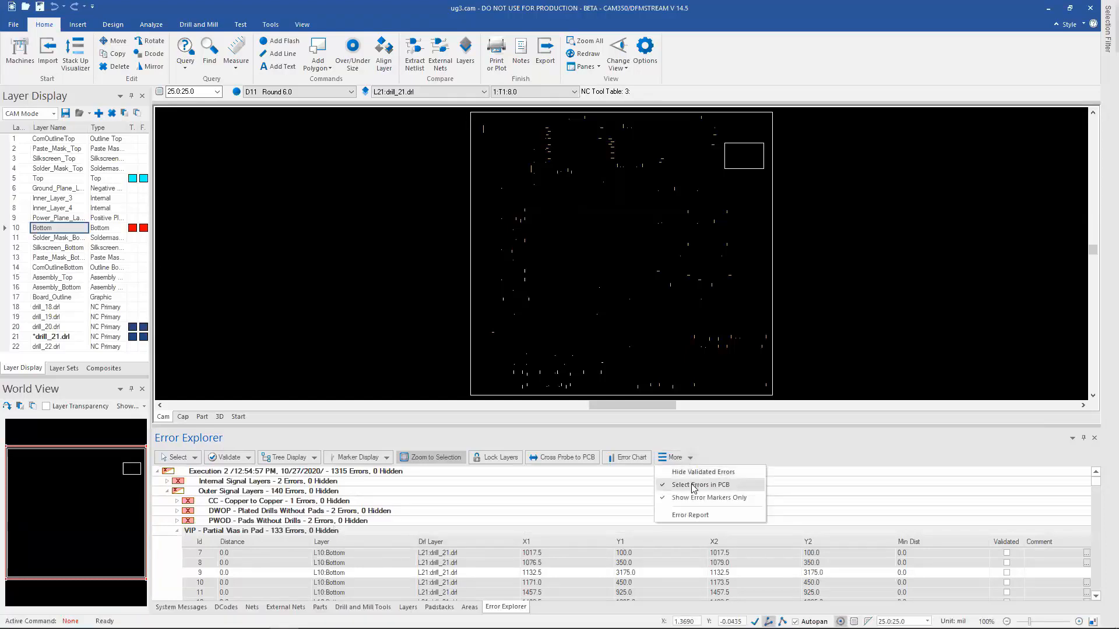
left_click(694, 486)
left_click(690, 458)
left_click(681, 498)
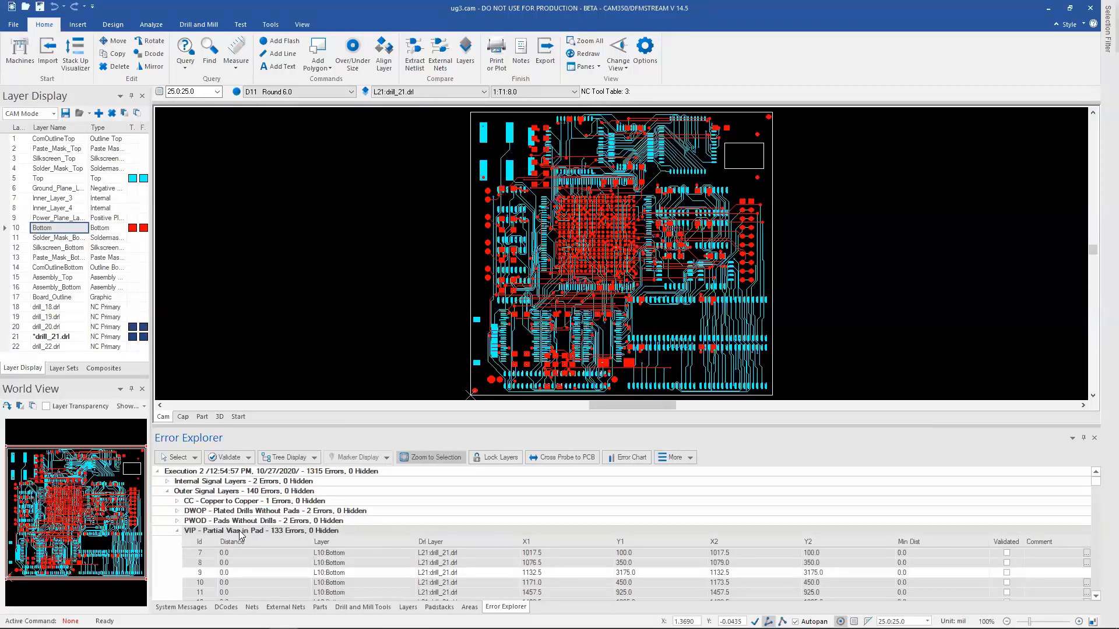
Step: Examine the results bar chart for the VIP Partial Vias in Pad errors and close it
left_click(628, 457)
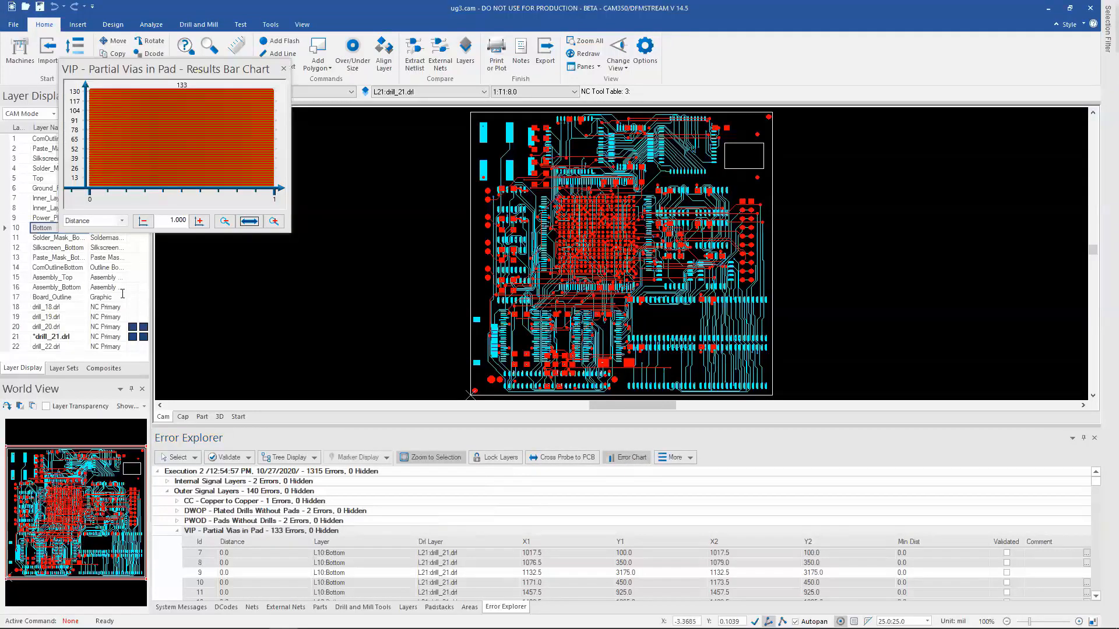
mouse_move(177, 124)
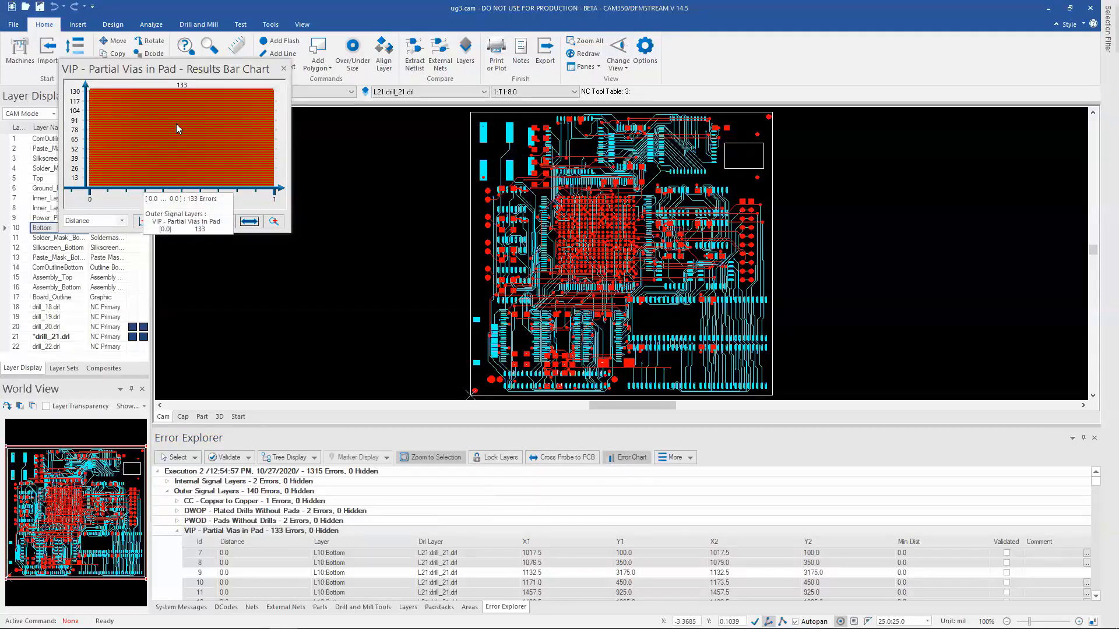
left_click(282, 69)
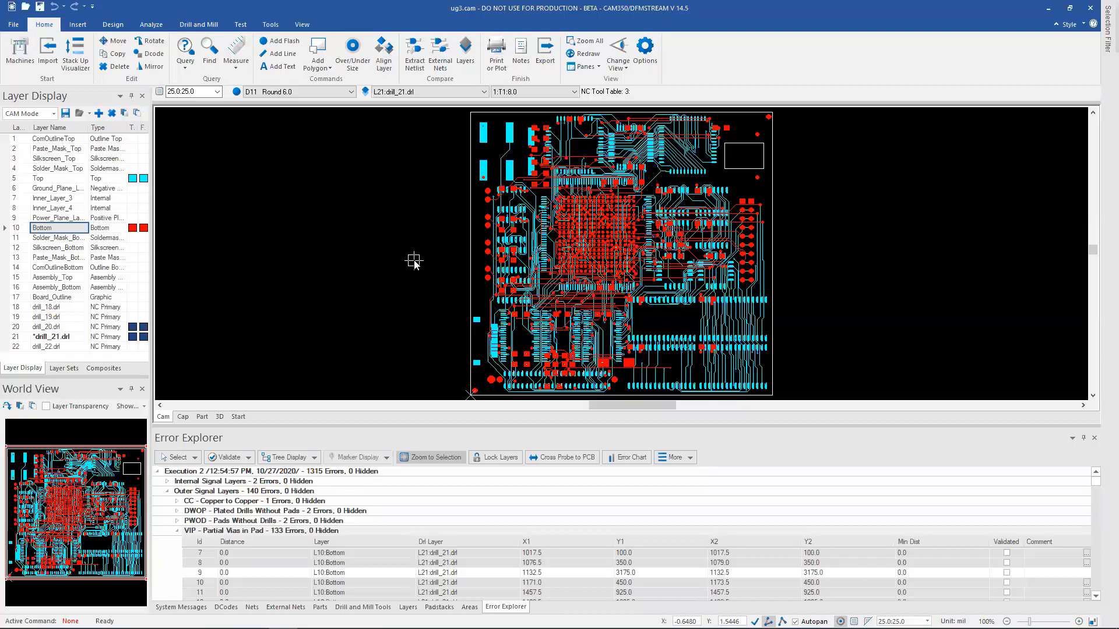
Step: Collapse the VIP group, expand TA Track to Anti-Pad, and examine its first error between Top and Ground_Plane_Layer_2 with the surrounding tracks
left_click(176, 531)
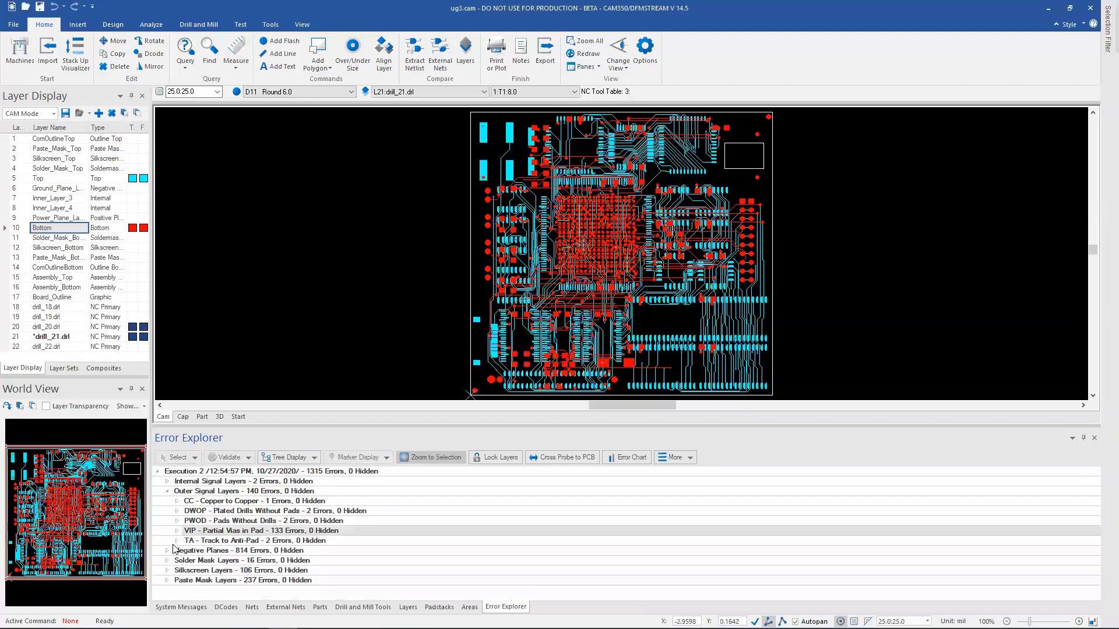
left_click(177, 541)
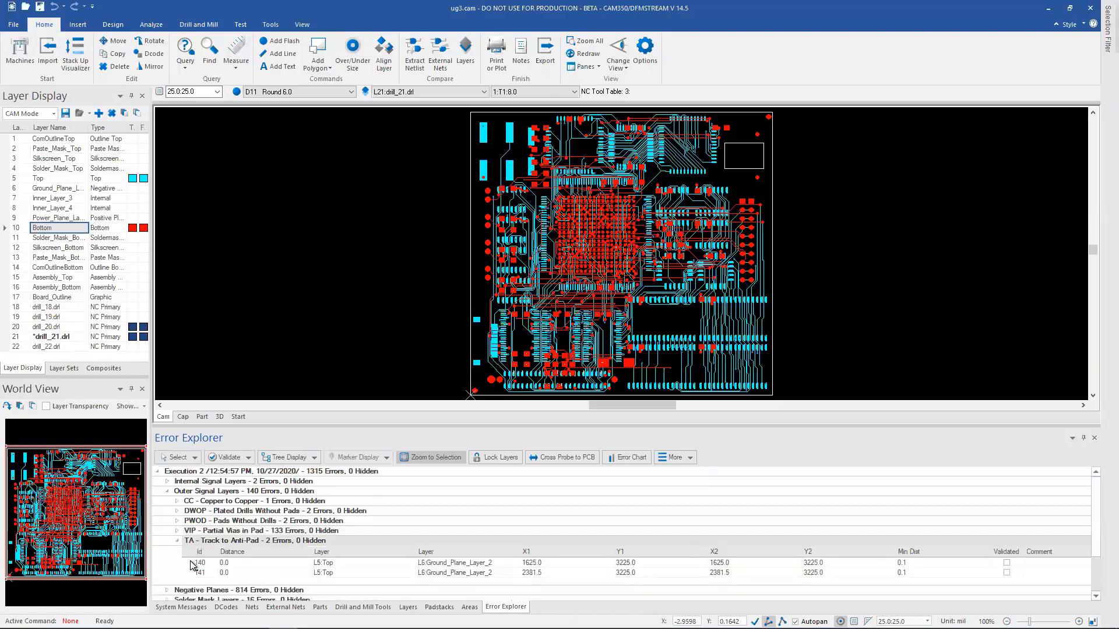
left_click(257, 563)
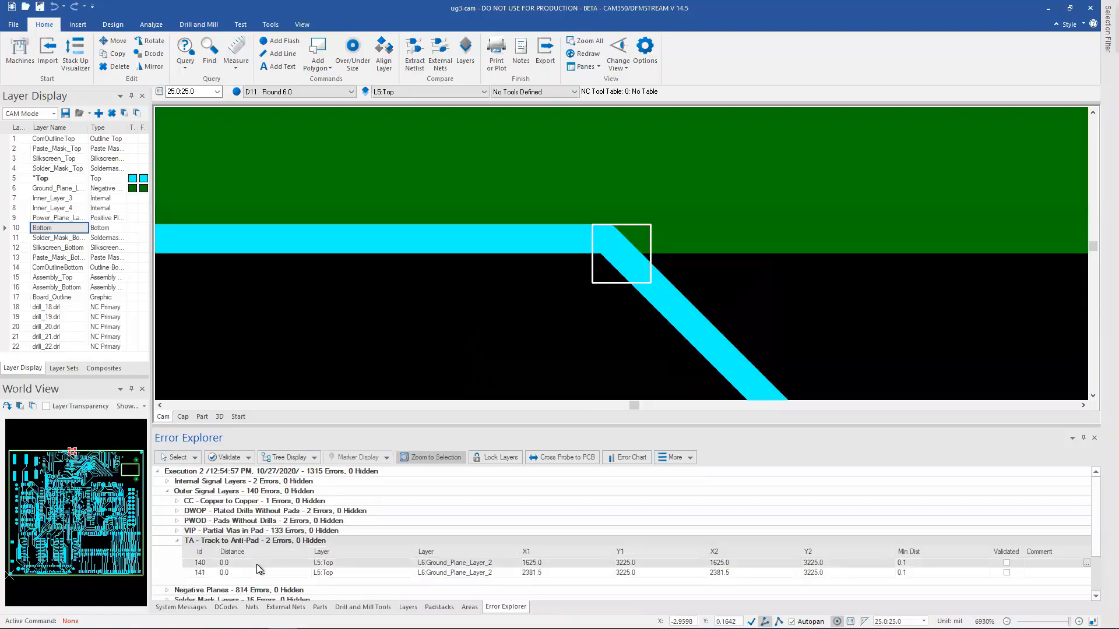
mouse_move(489, 295)
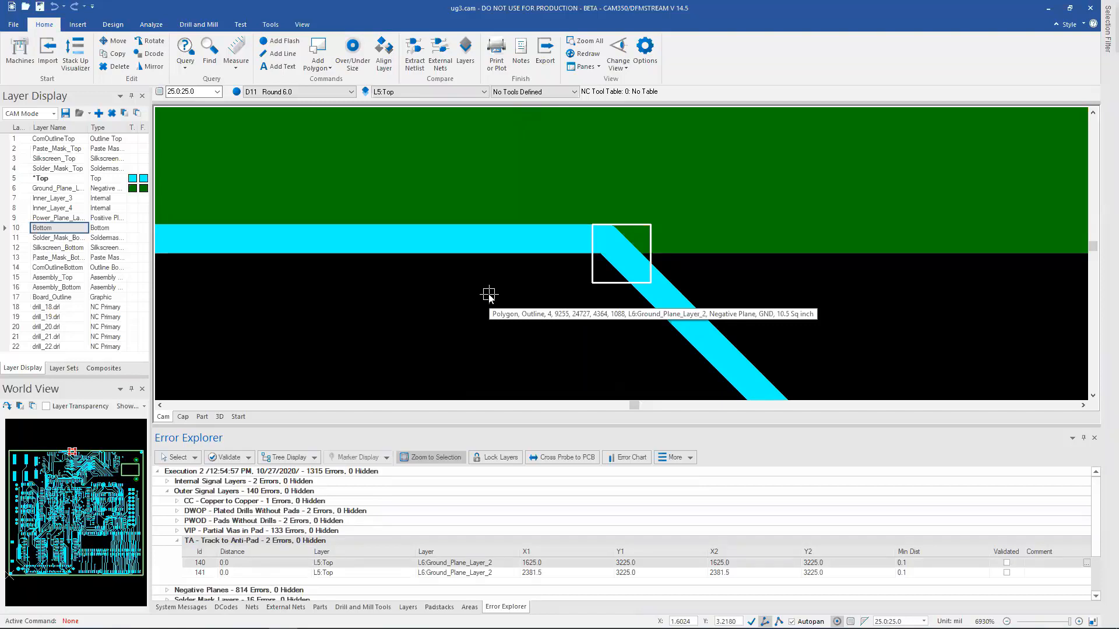
scroll(513, 204, "down", 1)
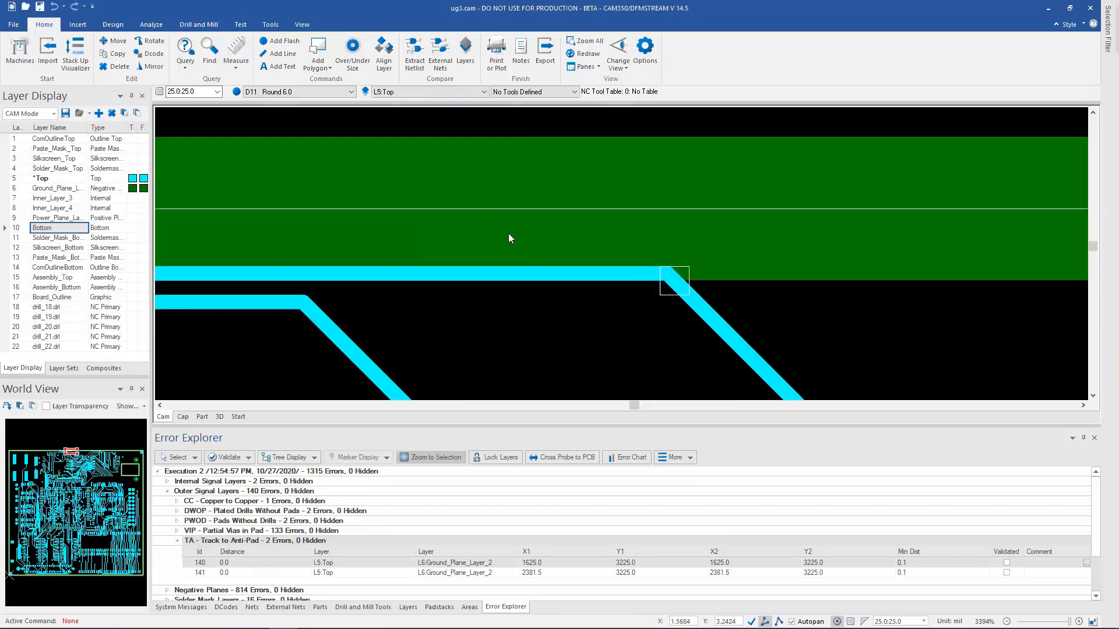
scroll(510, 256, "down", 2)
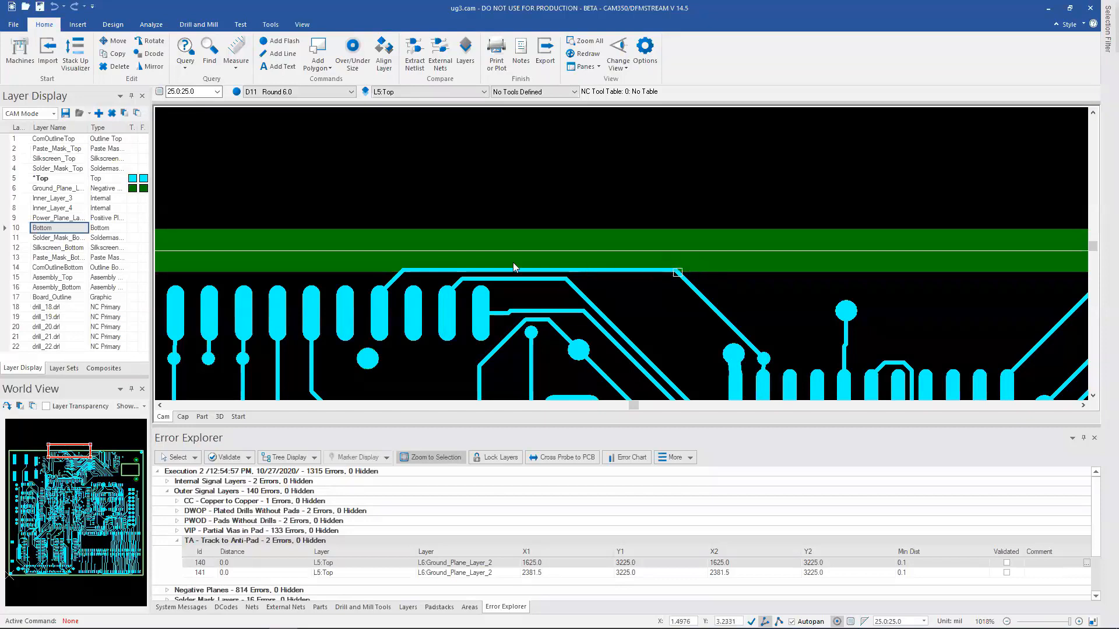
mouse_move(650, 276)
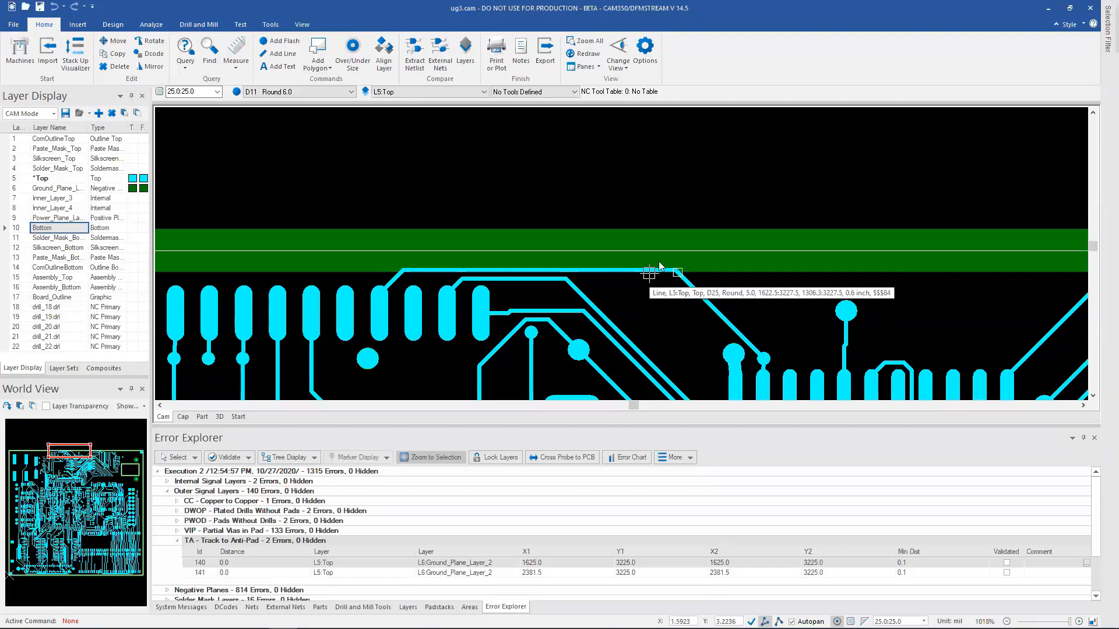
Step: Minimize the current board and bring up CAMVu with ug finished.cam beside PADS Layout with ug.pcb
left_click(1049, 13)
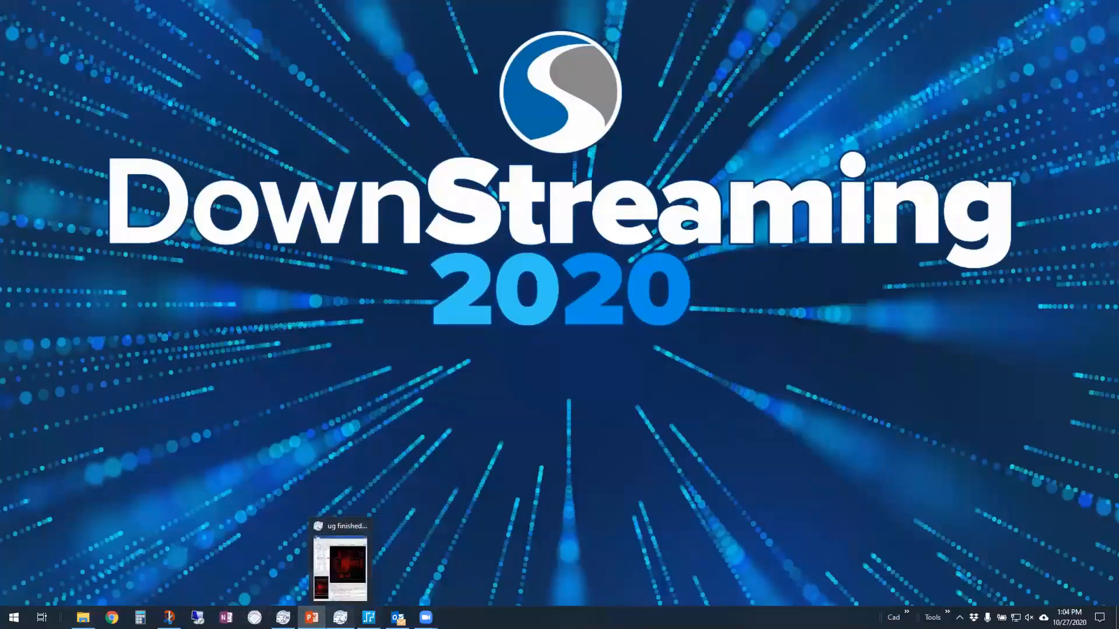
left_click(340, 617)
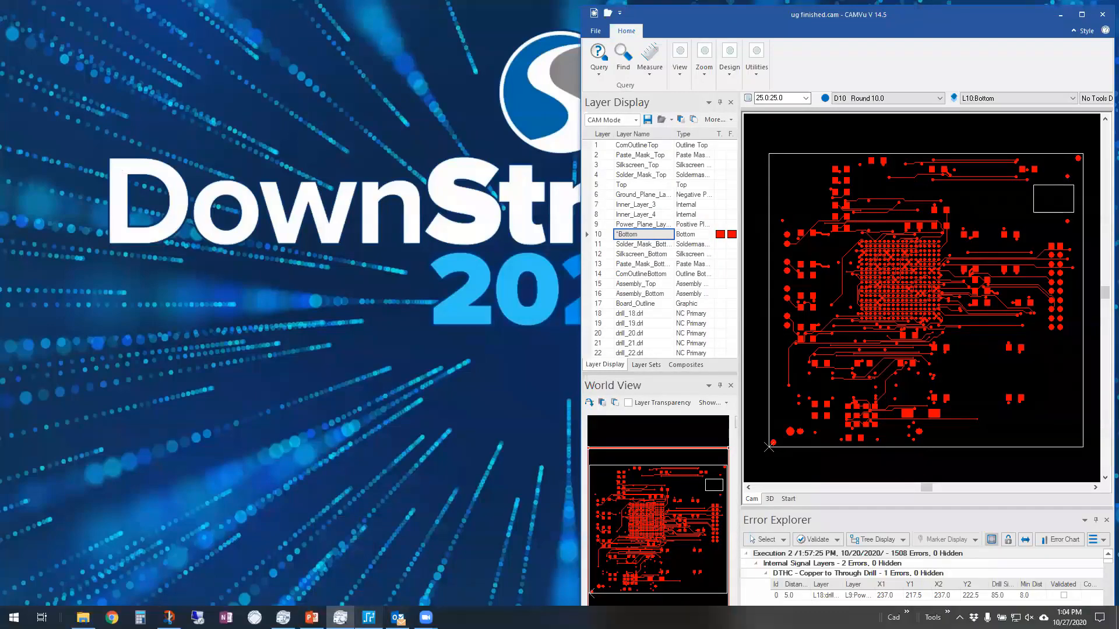
mouse_move(368, 617)
left_click(367, 560)
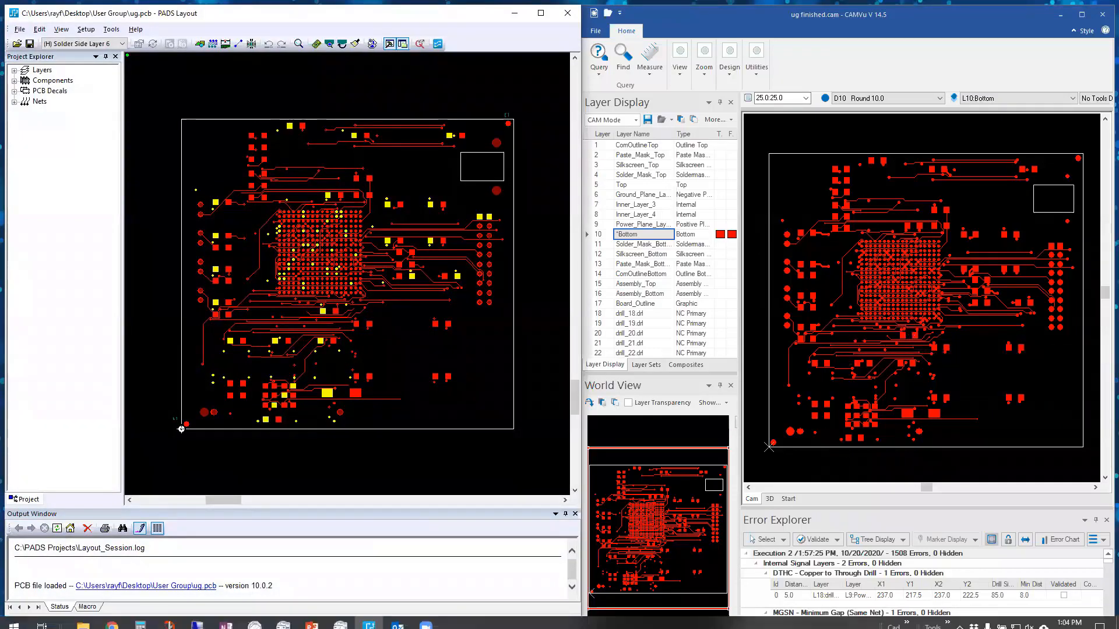
scroll(808, 574, "down", 3)
scroll(809, 574, "up", 3)
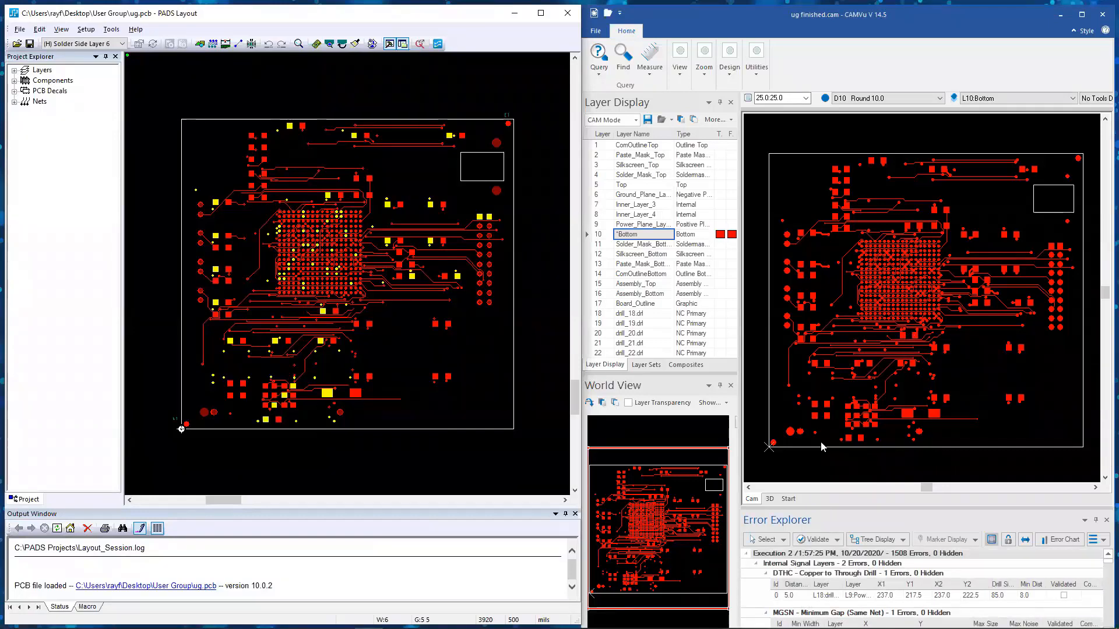
Step: Examine the Minimum Gap (Same Net) error and the Copper to Through Drill error in the 3D view
left_click(769, 499)
left_click(799, 598)
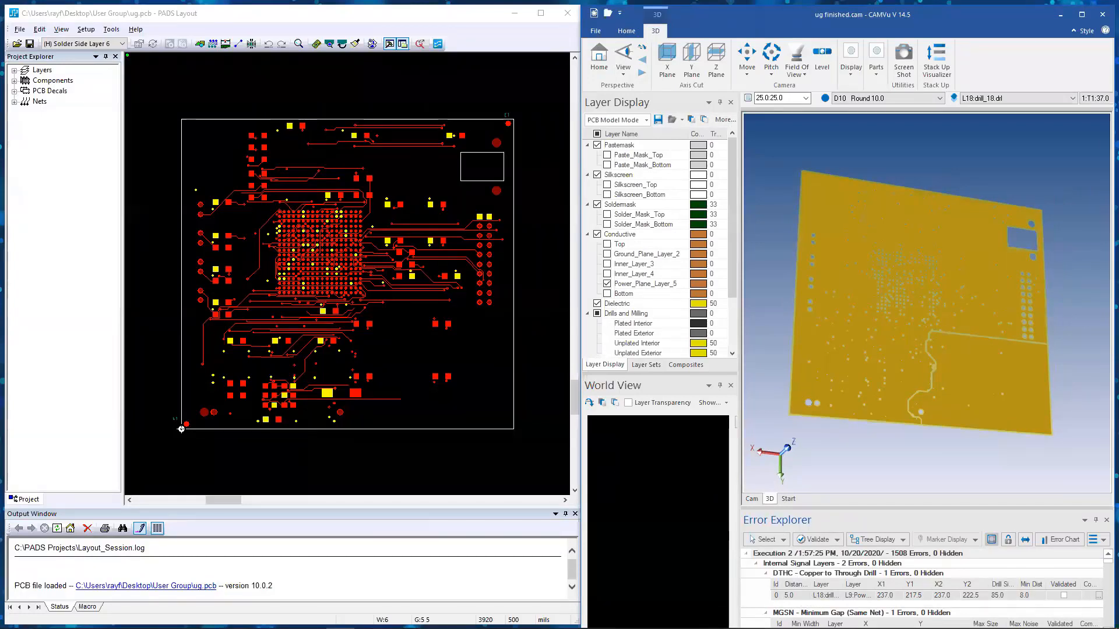
scroll(804, 609, "down", 1)
scroll(804, 610, "up", 1)
scroll(805, 609, "down", 1)
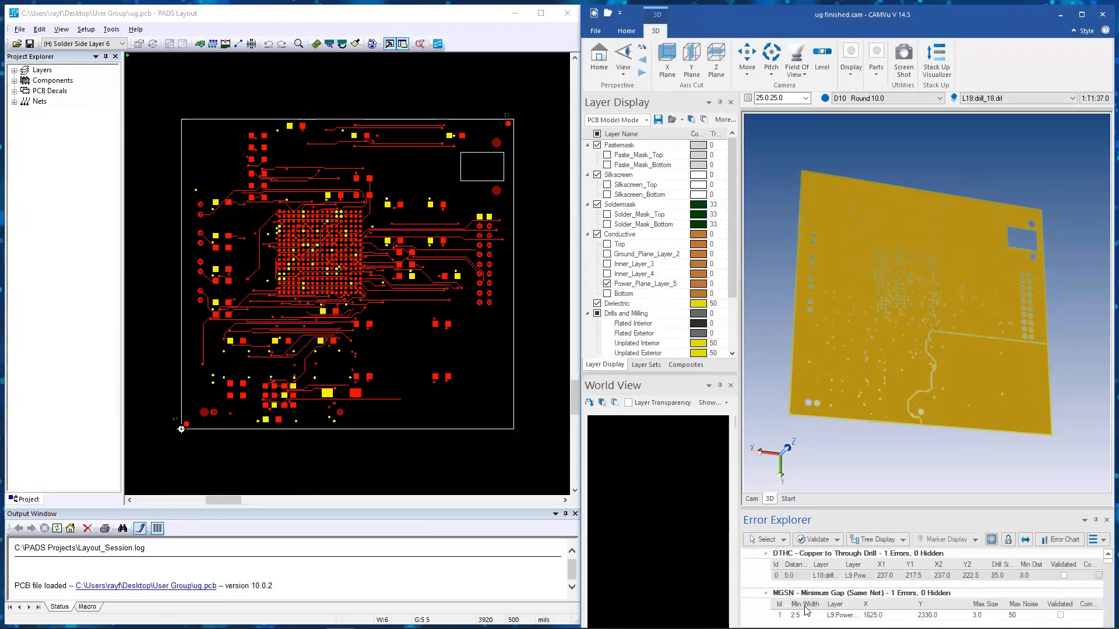
left_click(804, 615)
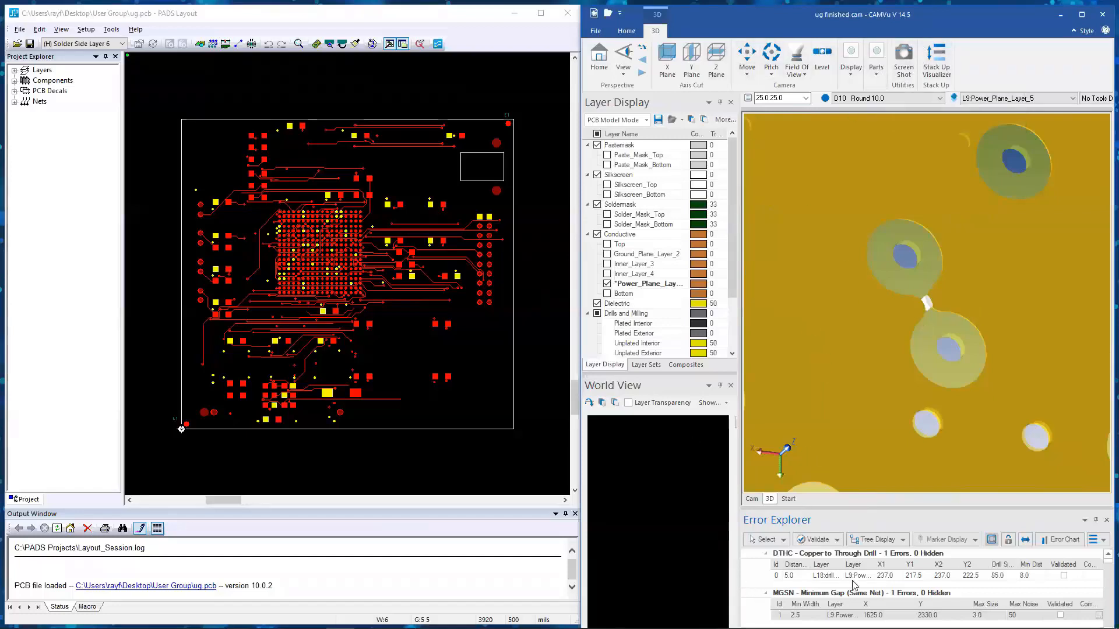
left_click(794, 574)
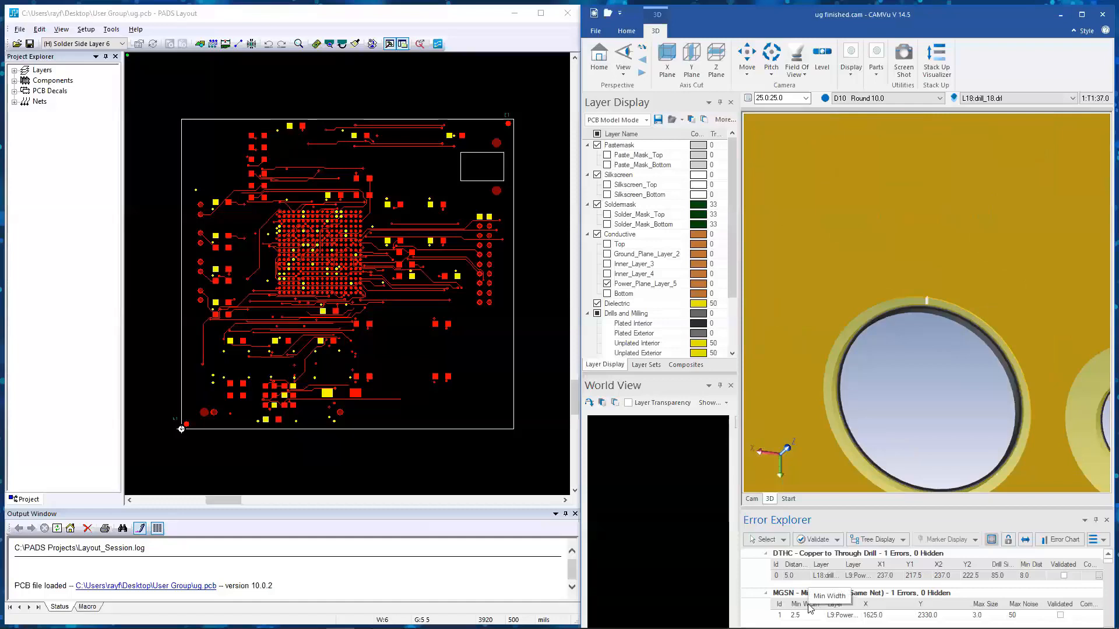
Step: Collapse the Copper to Copper, Plated Drills Without Pads, Pads Without Drills and Vias in Pad groups to reach Track to Anti-Pad
scroll(816, 589, "down", 1)
scroll(818, 577, "down", 3)
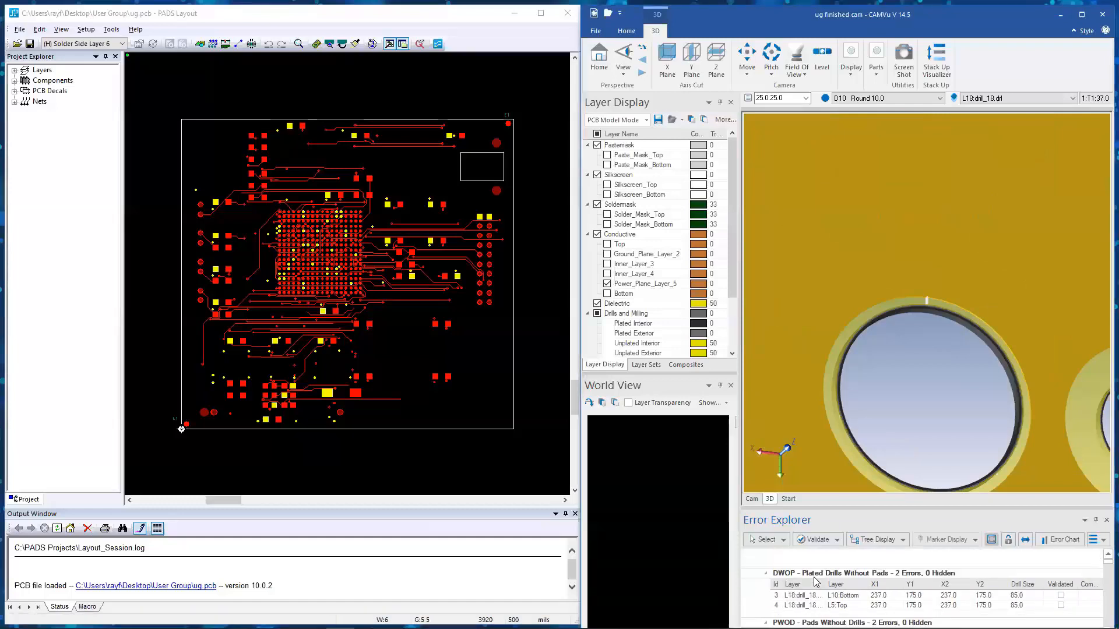
scroll(816, 583, "down", 10)
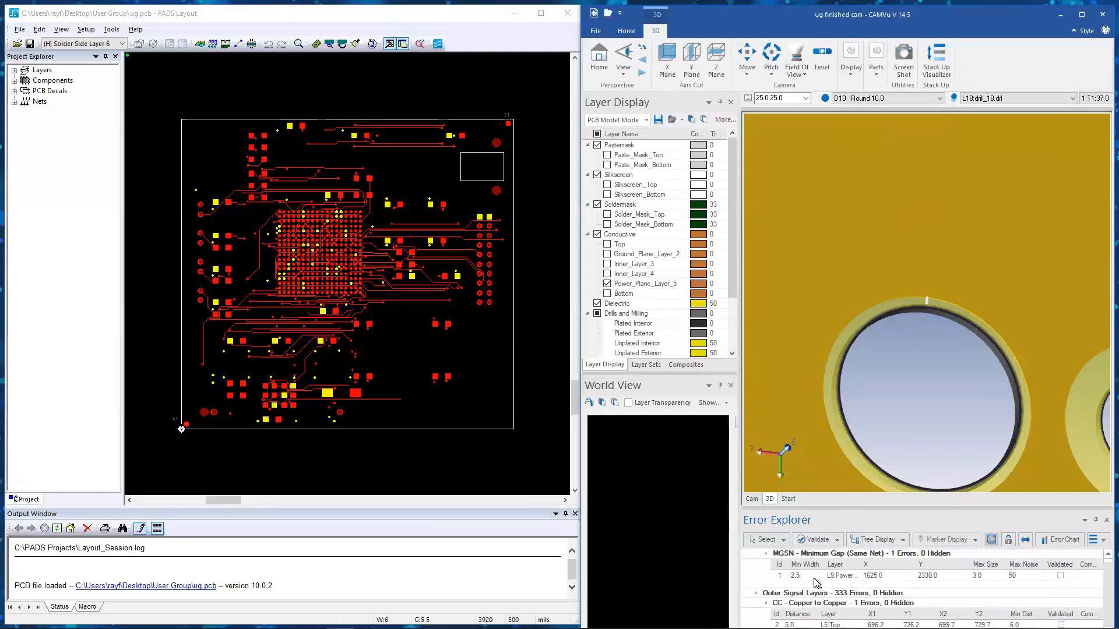
left_click(765, 604)
scroll(773, 608, "down", 1)
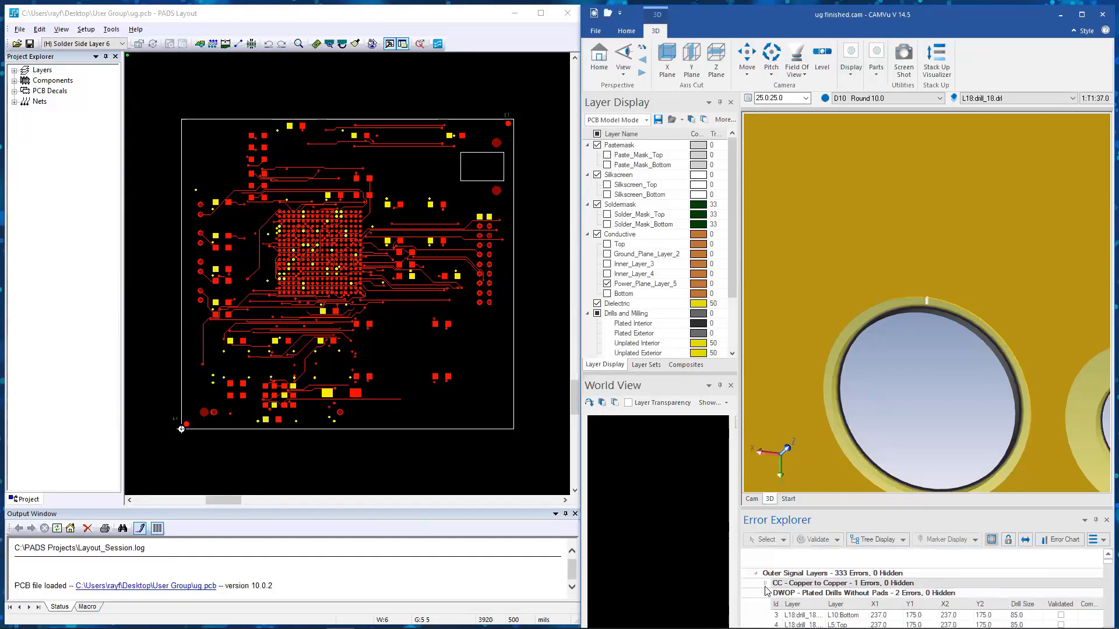
left_click(765, 593)
scroll(766, 596, "down", 1)
left_click(765, 593)
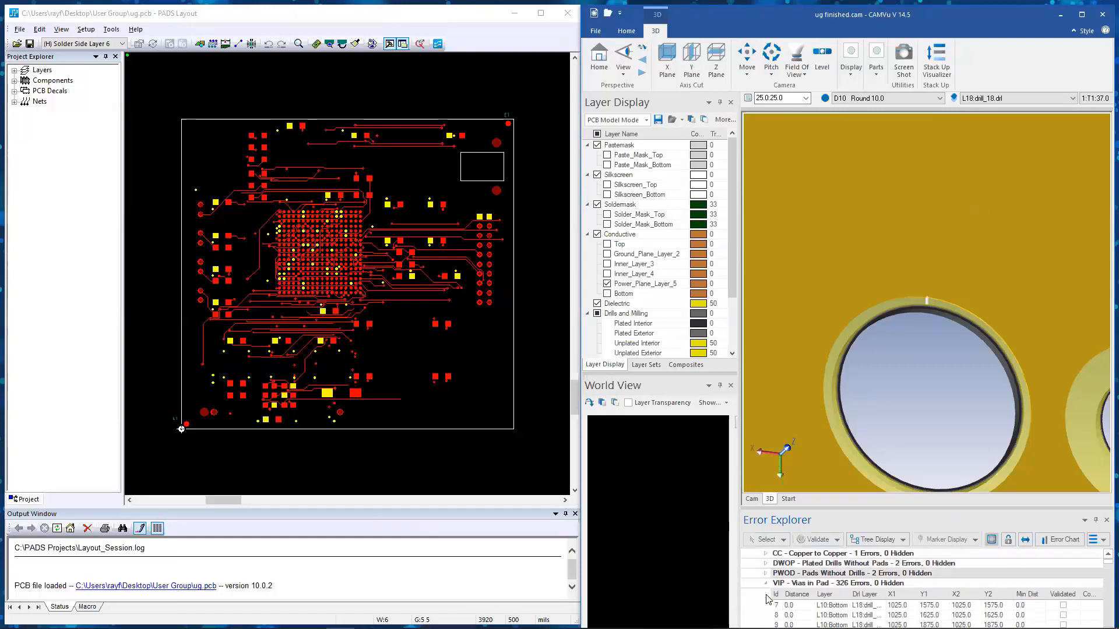
scroll(768, 591, "down", 2)
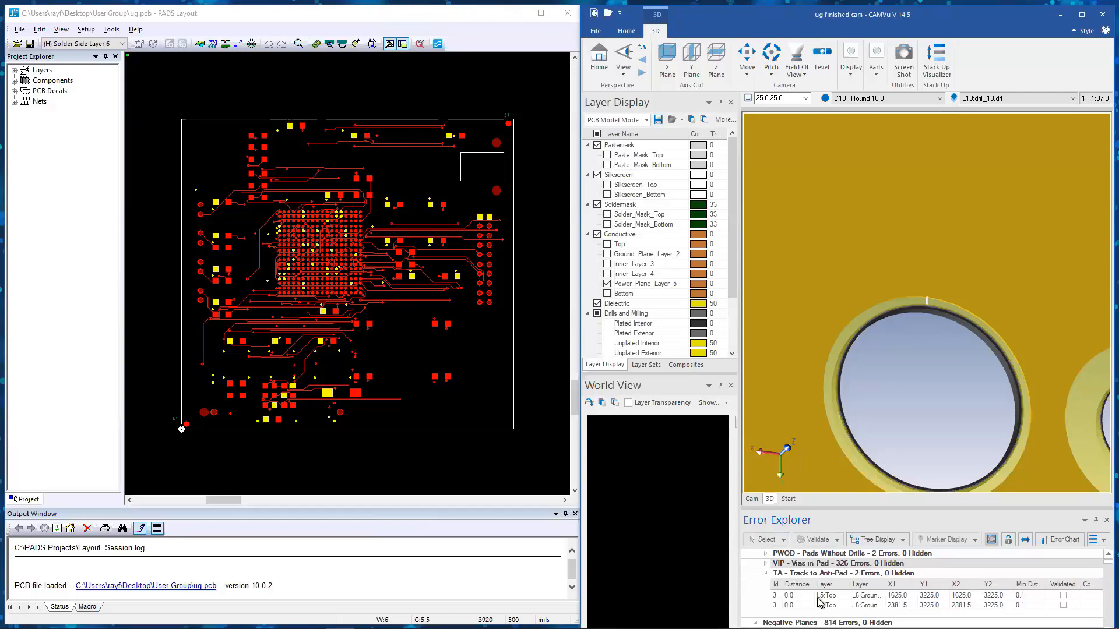
Step: Zoom to the second Track to Anti-Pad error in 3D and hide the parts to examine the surrounding tracks
double_click(809, 605)
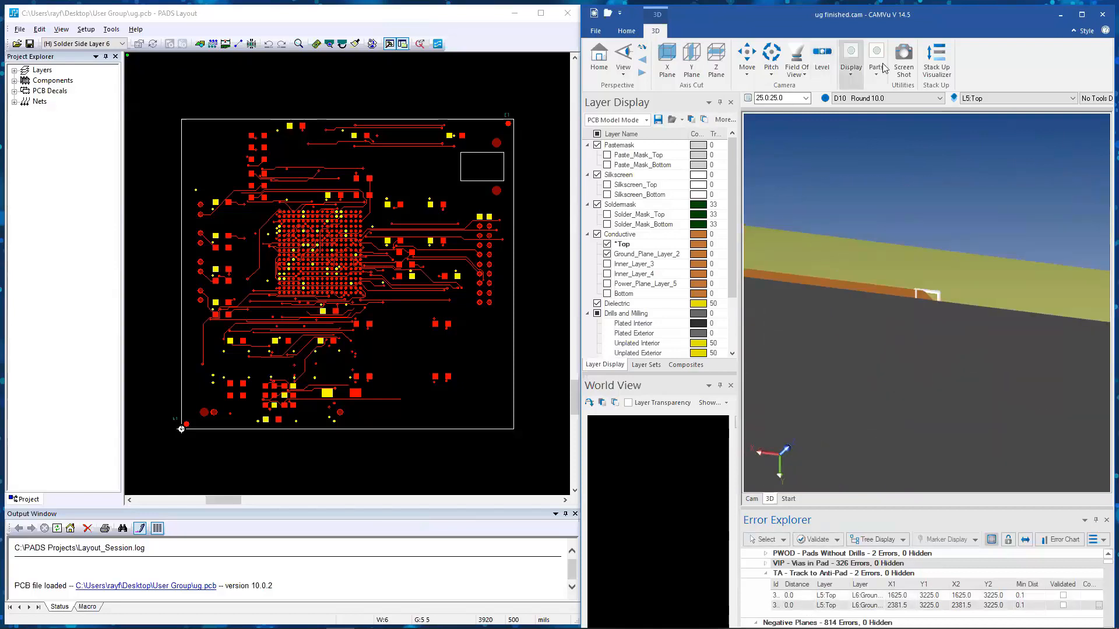
left_click(850, 79)
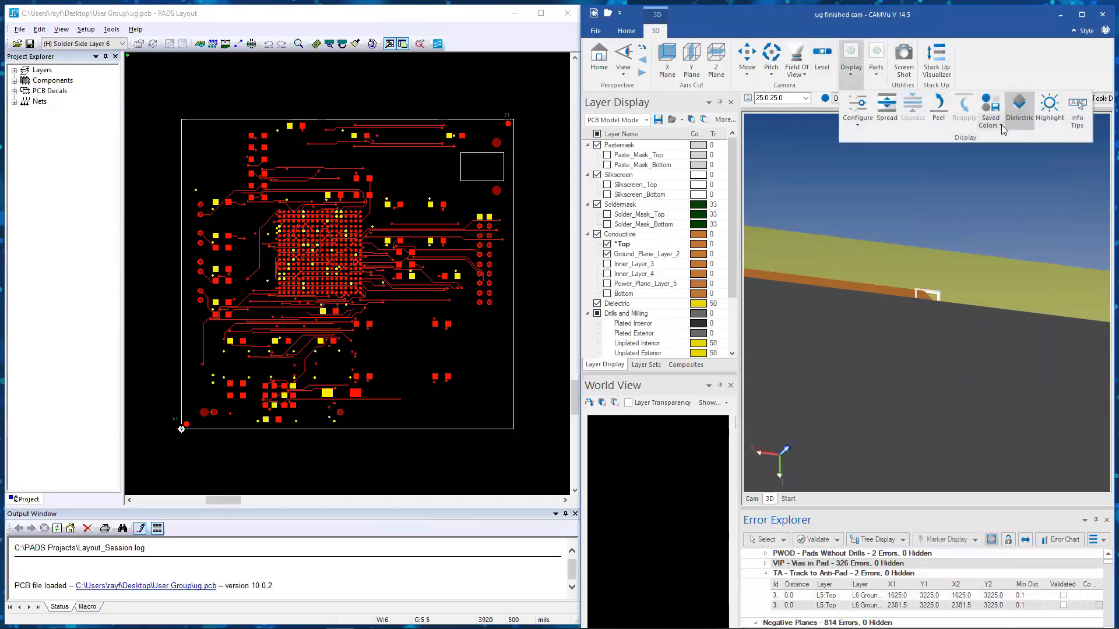
left_click(879, 71)
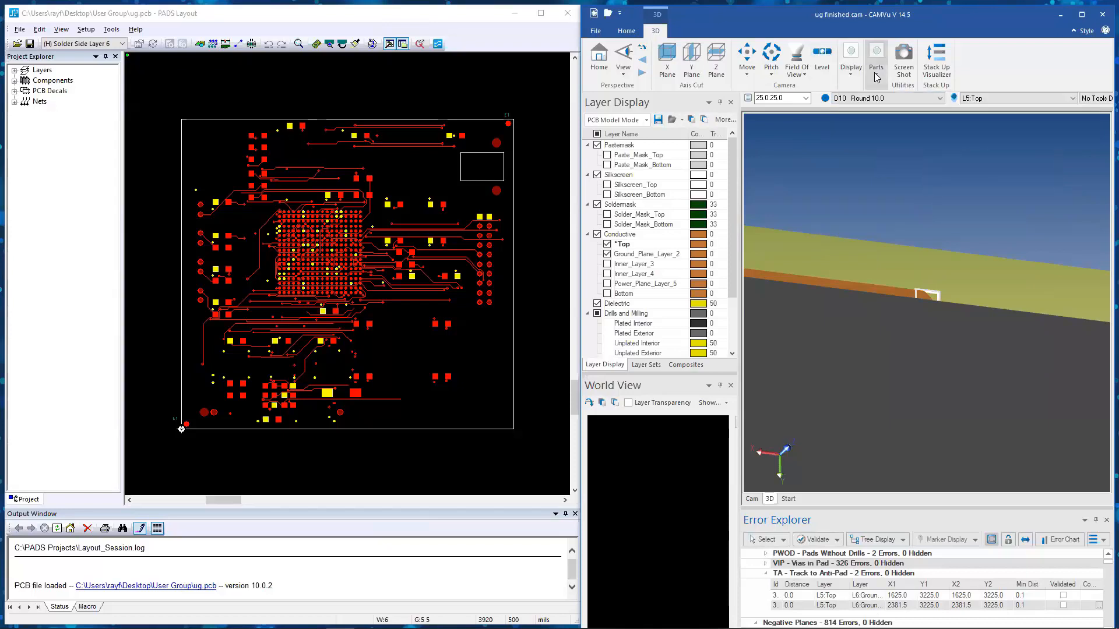
left_click(883, 108)
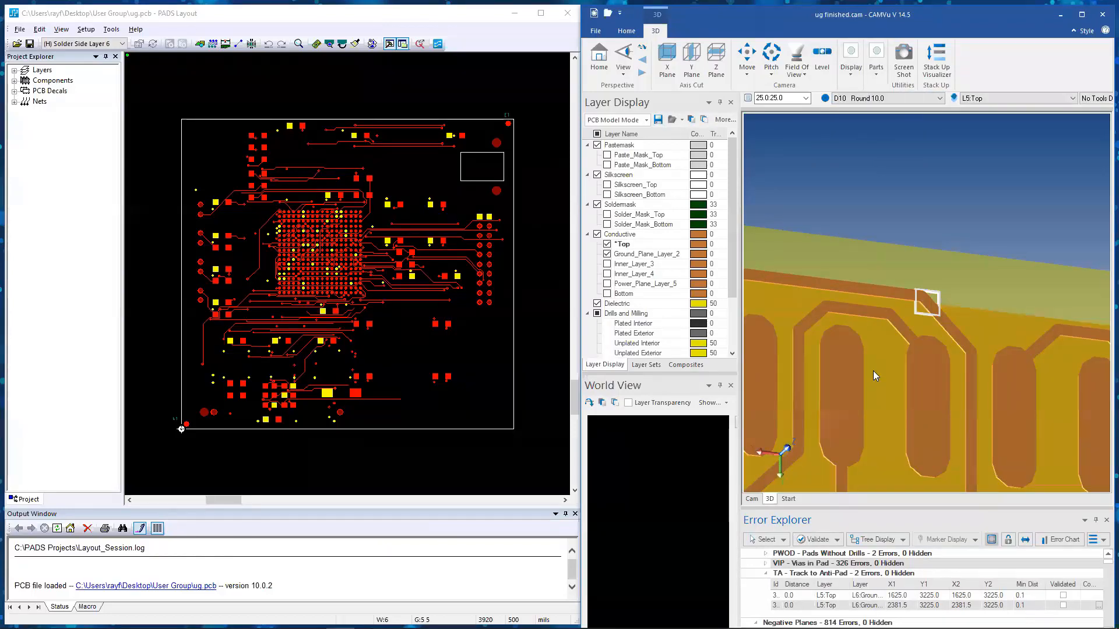
scroll(828, 297, "down", 5)
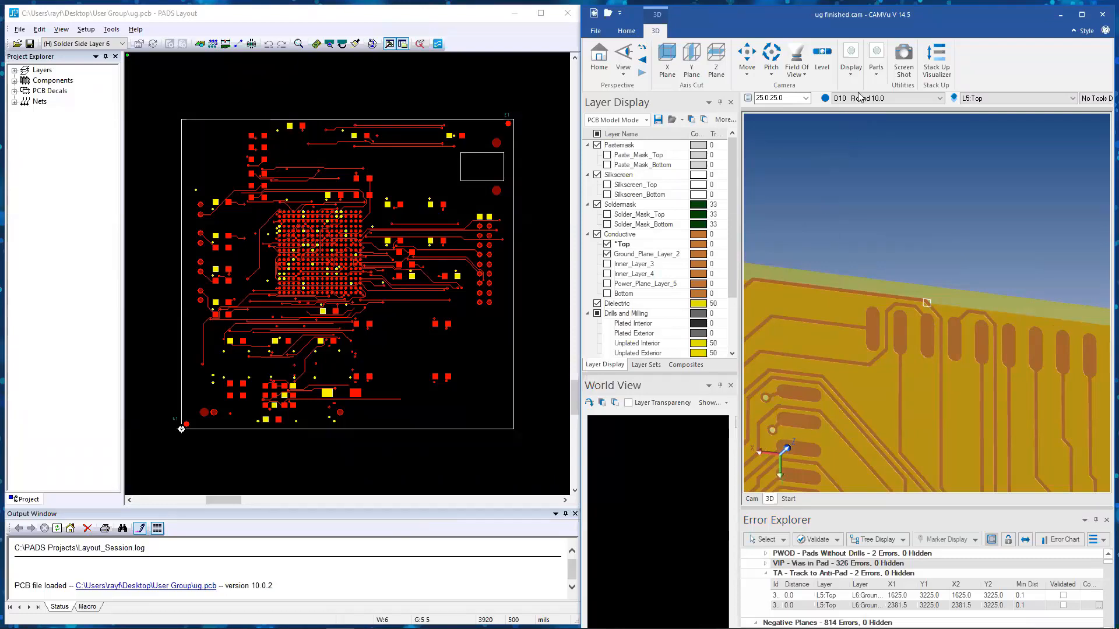
Step: Return to the 2D Cam view and enable cross probing with PADS
left_click(751, 499)
left_click(757, 74)
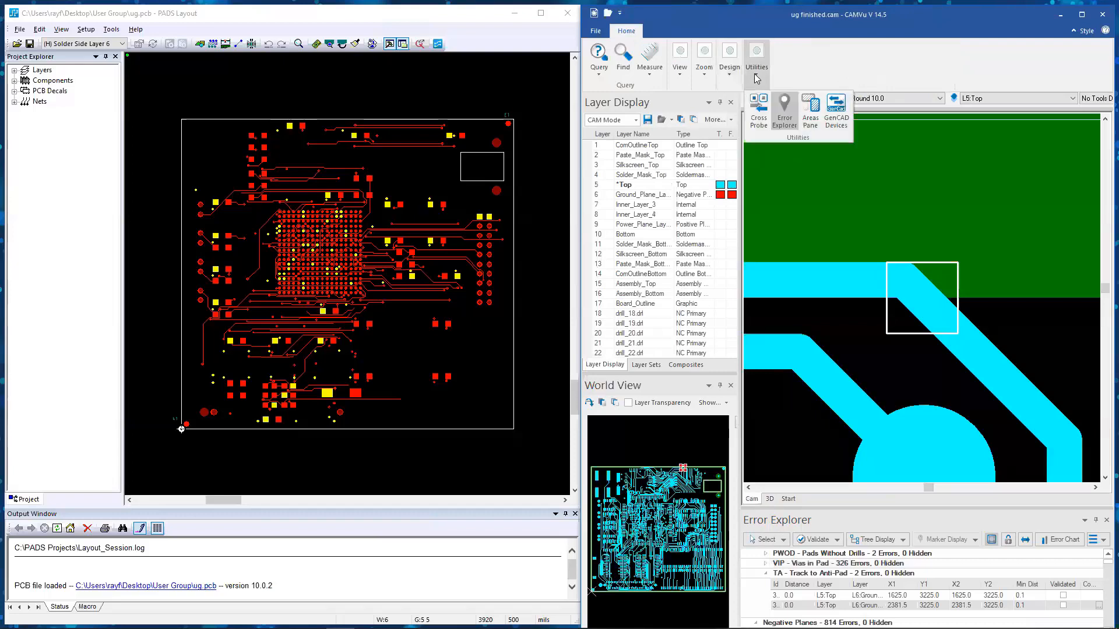
left_click(758, 111)
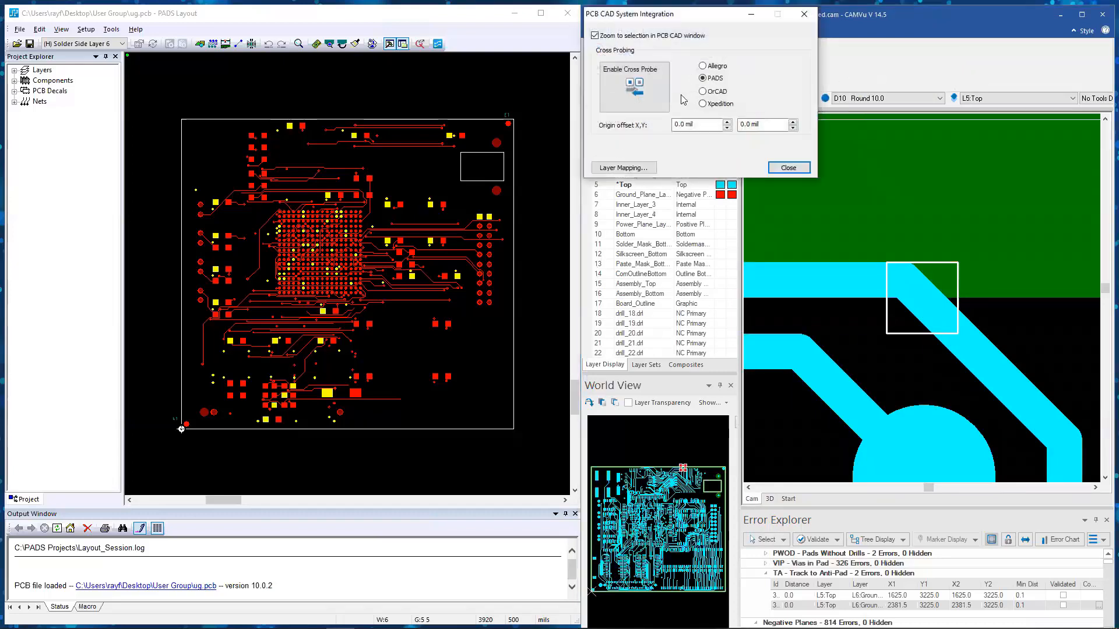
left_click(631, 81)
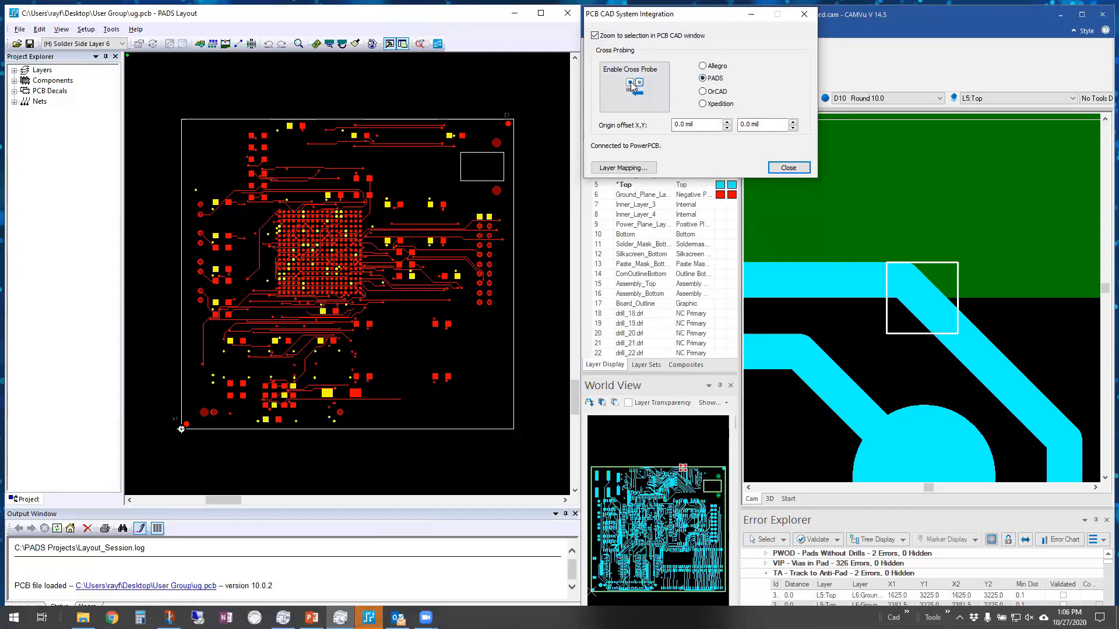
left_click(631, 81)
left_click(787, 168)
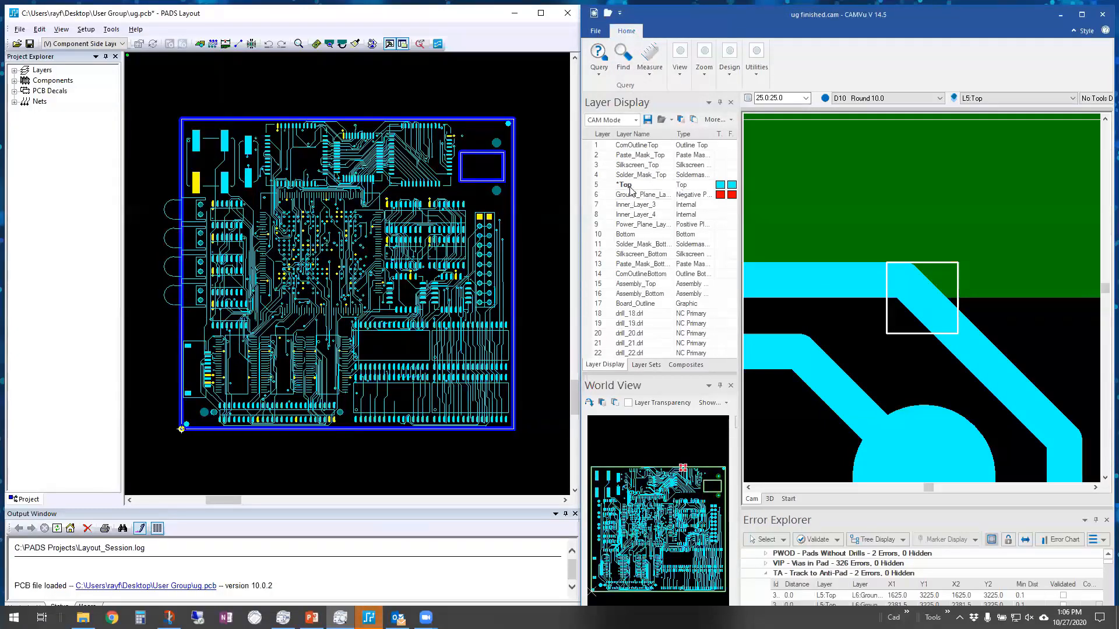
Step: Display the Bottom layer and then the Top layer to compare both programs' synchronized views
left_click(631, 235)
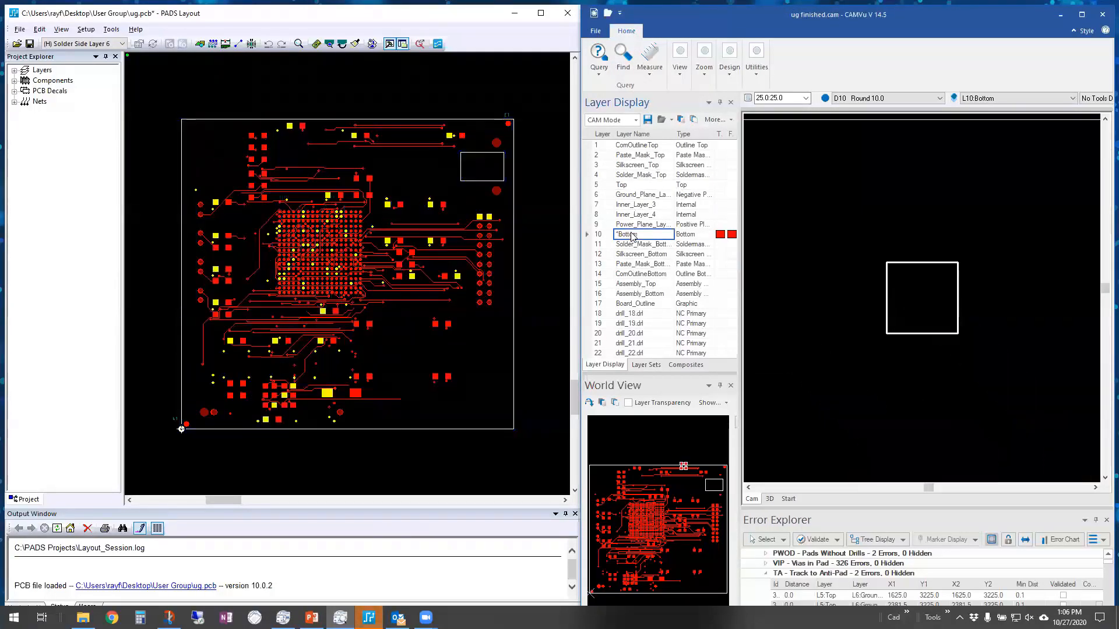
scroll(947, 316, "down", 3)
scroll(956, 357, "down", 3)
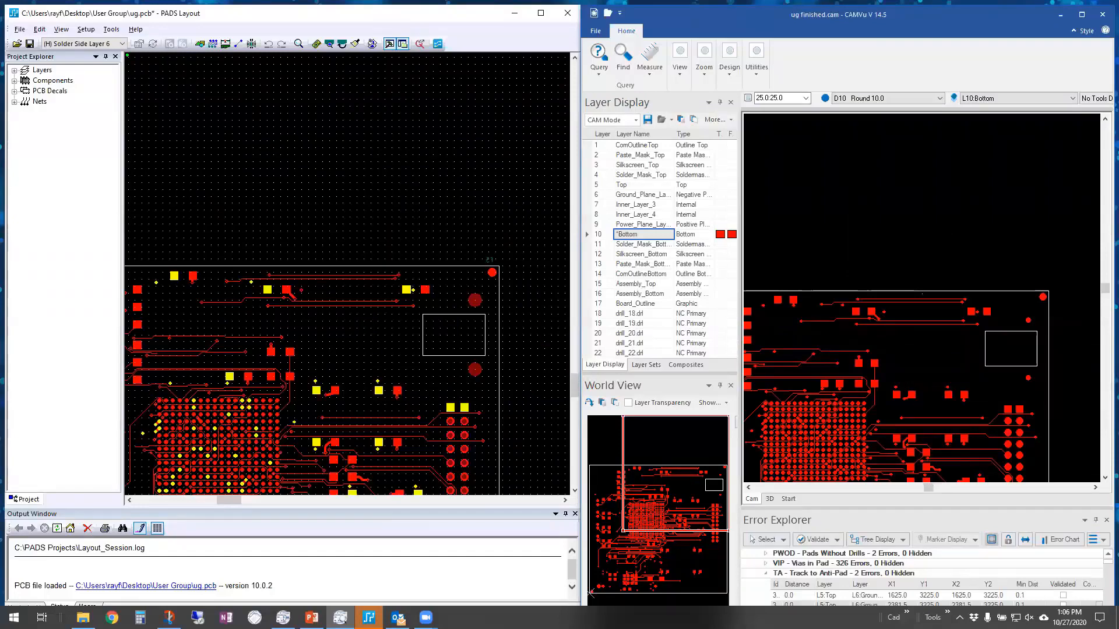
left_click(635, 185)
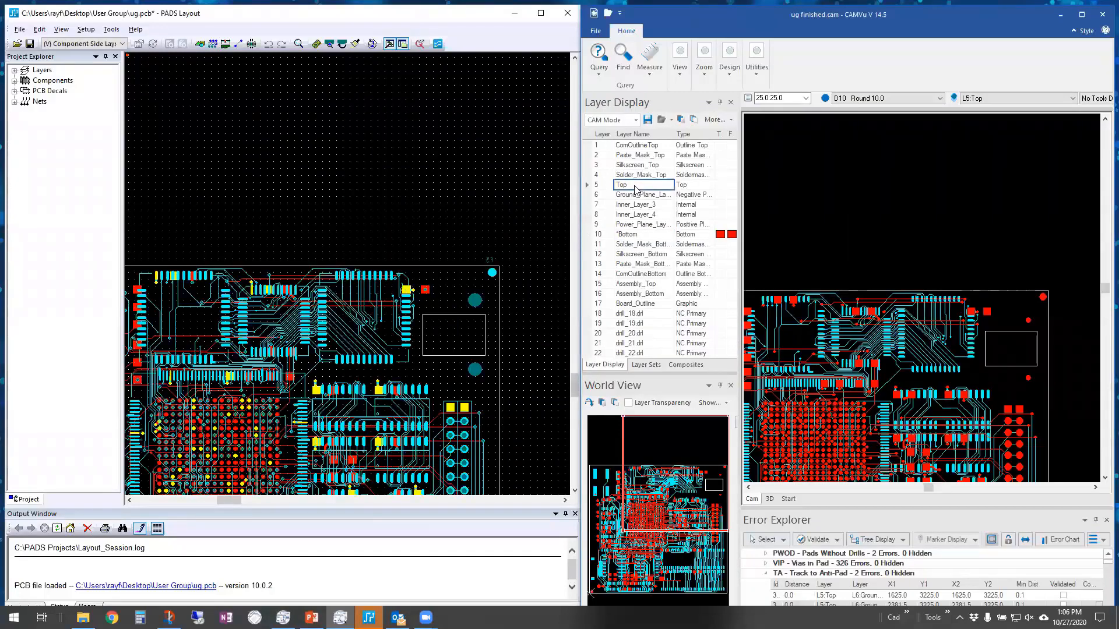
Step: Compare zoomed Top layer areas in both programs and cross-probe the second Track to Anti-Pad error
middle_click_drag(375, 414, 405, 376)
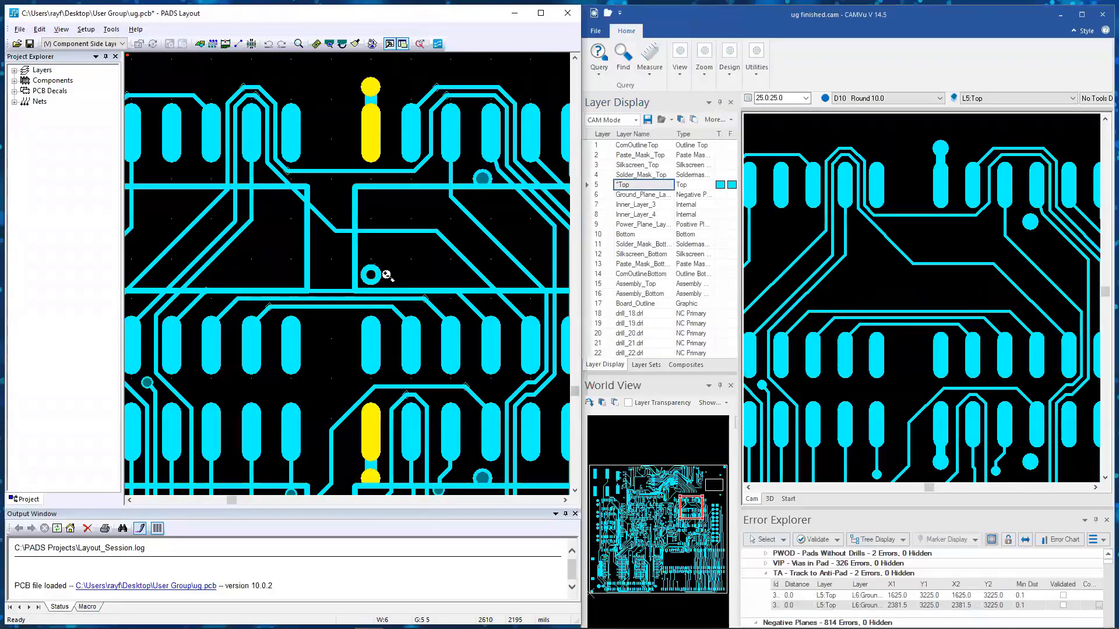
middle_click_drag(382, 271, 427, 318)
mouse_move(899, 328)
middle_mouse_down()
mouse_move(826, 276)
mouse_move(908, 326)
middle_mouse_up()
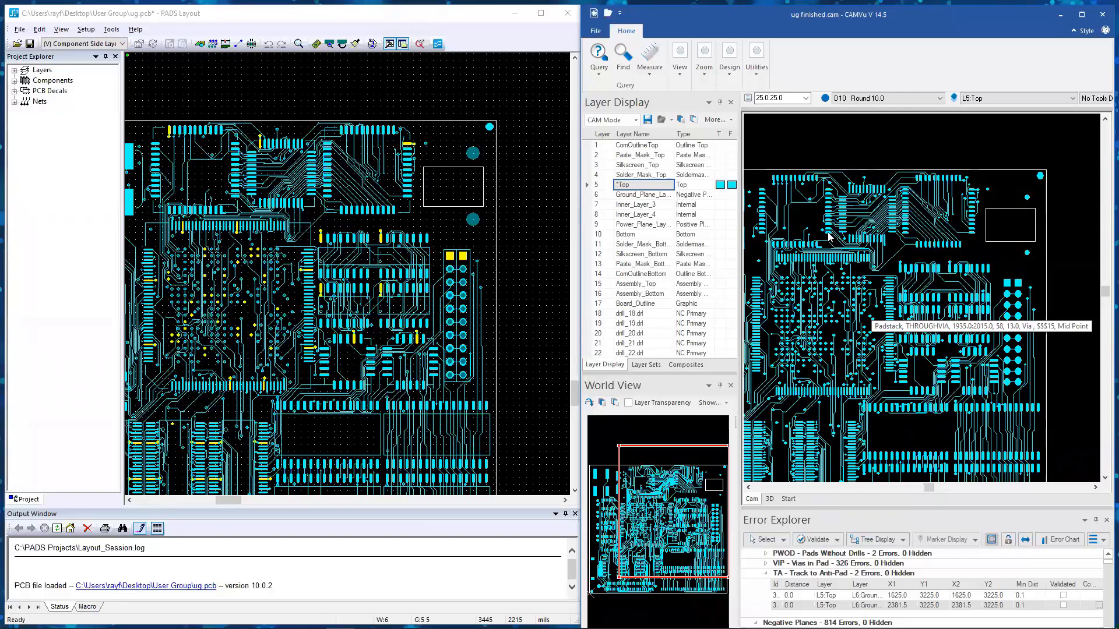
left_click(798, 595)
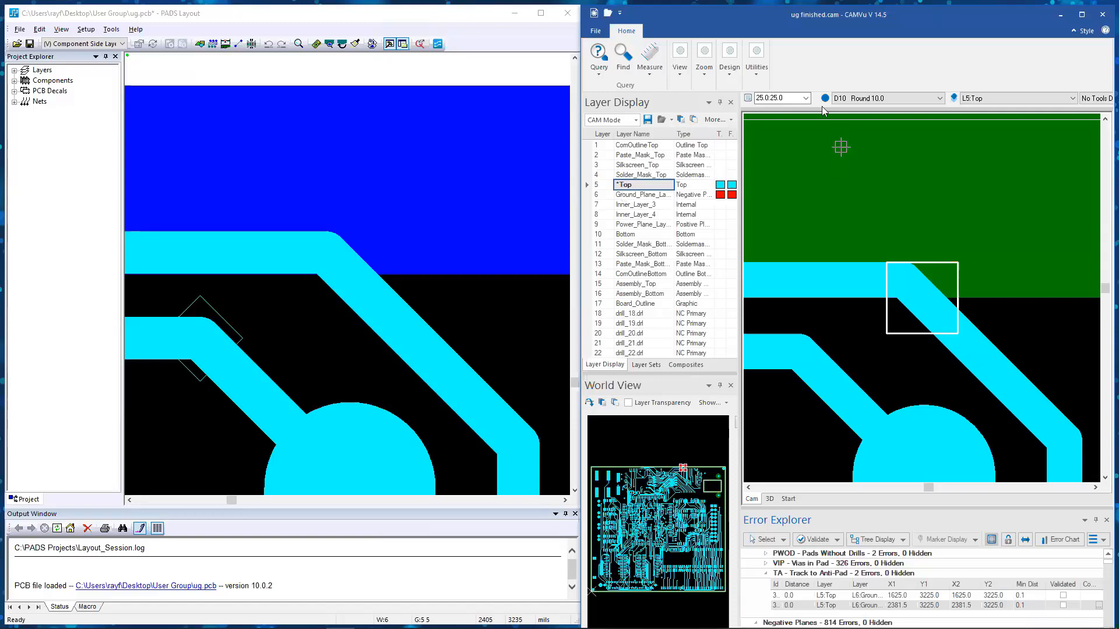
Step: Disable cross probing with PADS and close the PCB CAD System Integration dialog
left_click(761, 74)
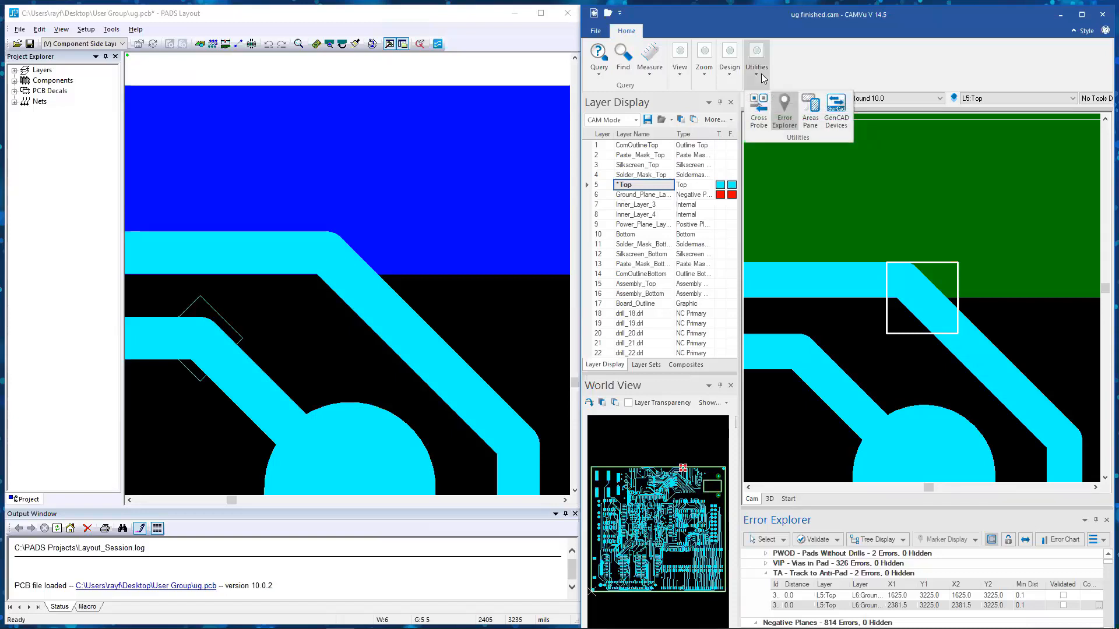
left_click(759, 110)
left_click(637, 93)
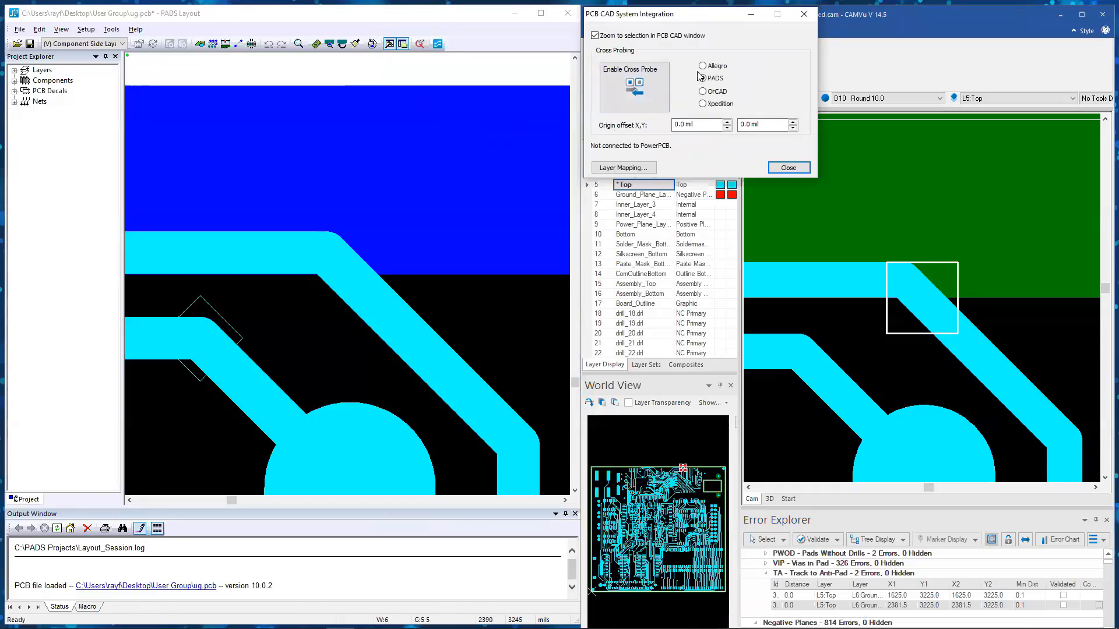
left_click(788, 167)
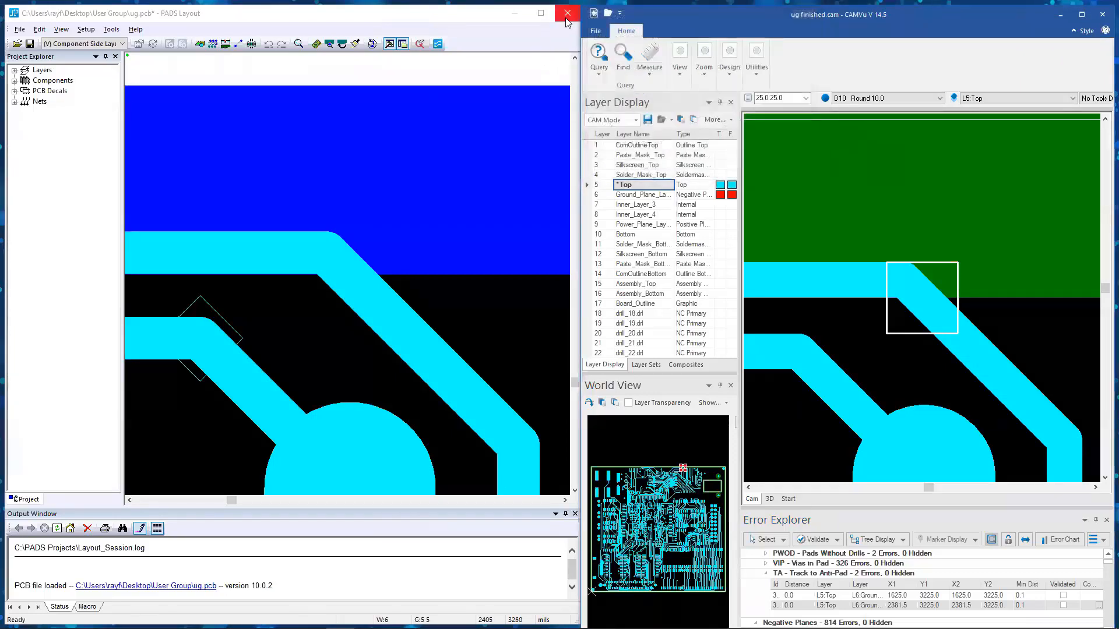
Step: Close PADS Layout without saving and maximize CAMVu
left_click(567, 12)
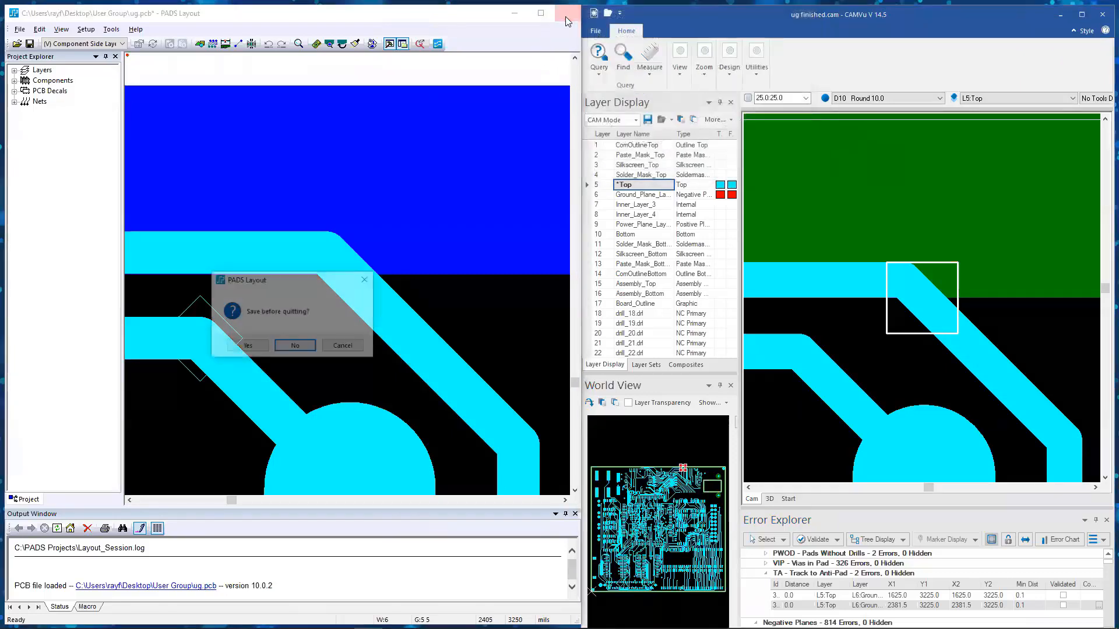
left_click(295, 347)
double_click(777, 14)
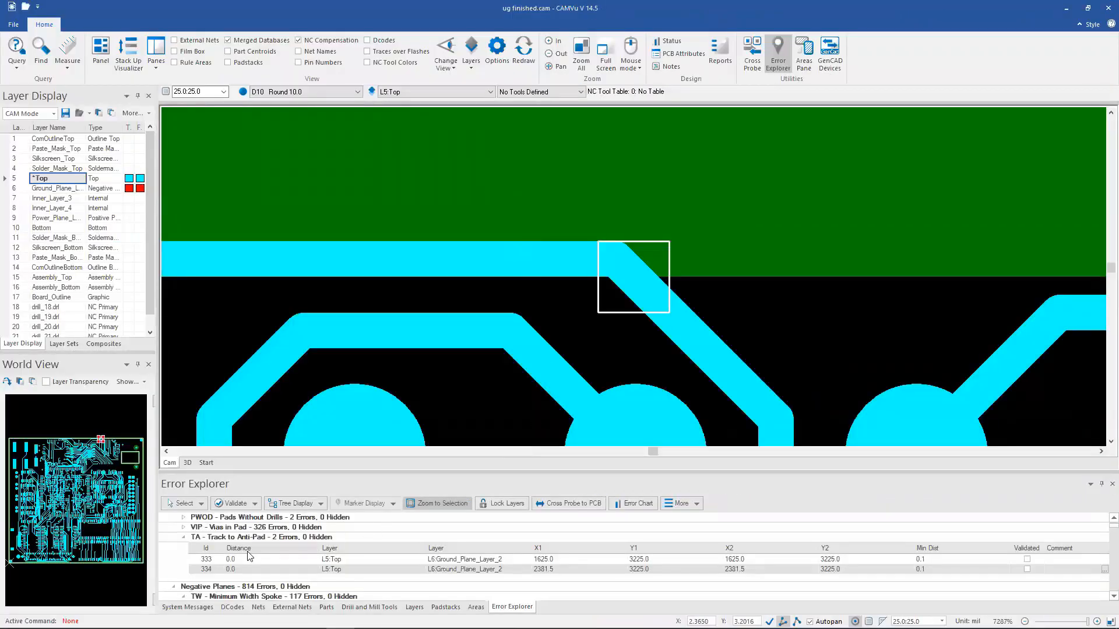
Step: Collapse the Track to Anti-Pad group and examine the first Minimum Width Spoke error on Ground_Plane_Layer_2
left_click(183, 536)
left_click(183, 557)
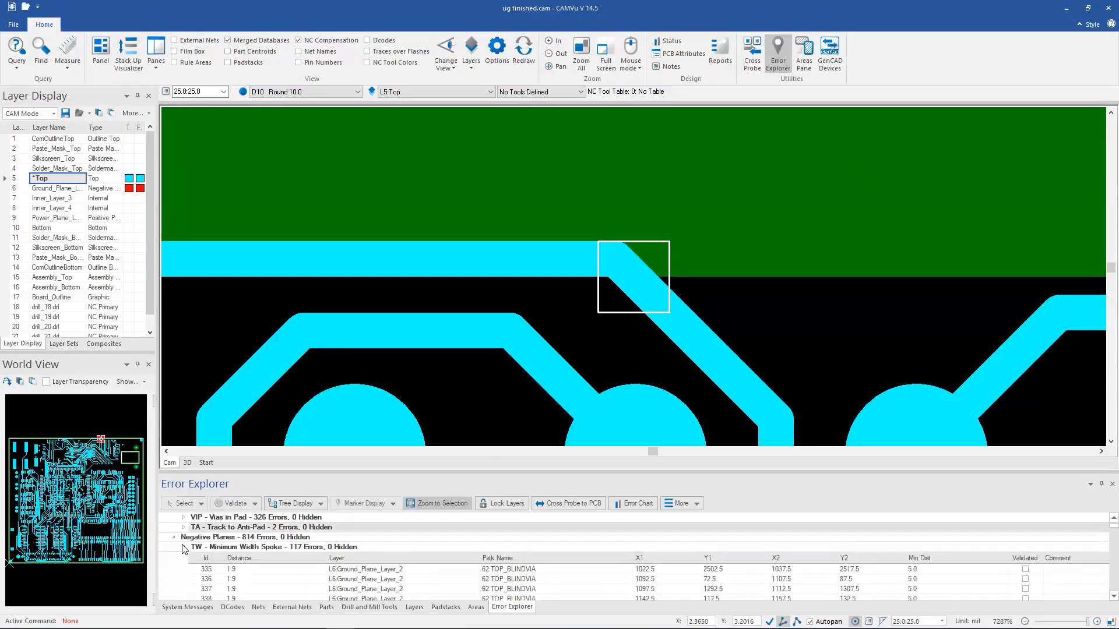
scroll(184, 554, "down", 1)
scroll(183, 554, "up", 1)
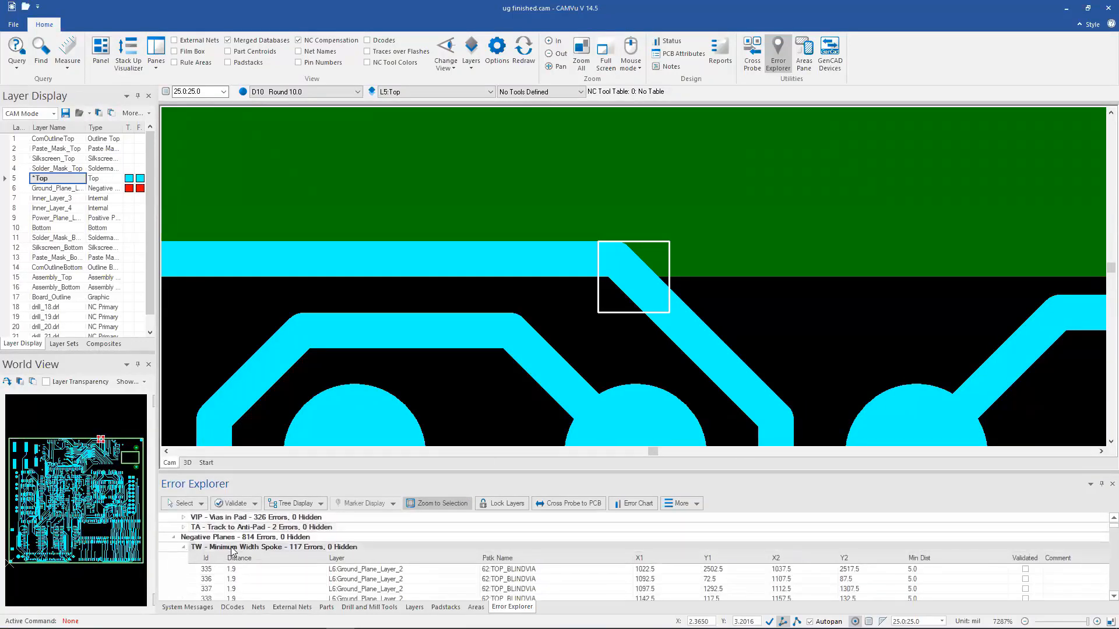
left_click(234, 571)
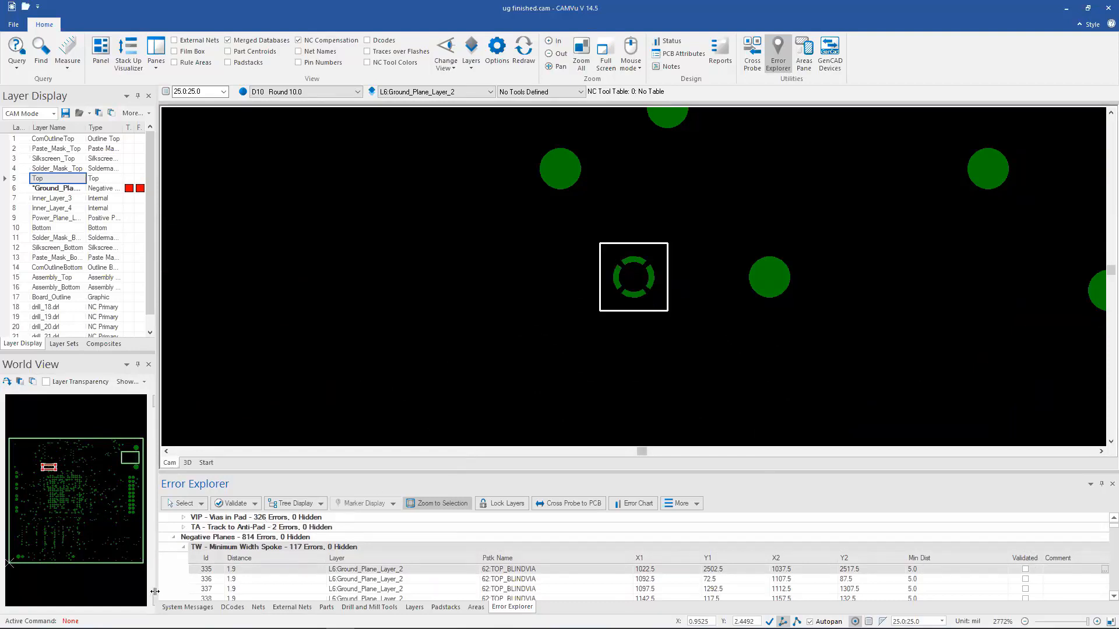
Step: Display the results bar chart for the Minimum Width Spoke group and examine its first distance bar
left_click(237, 571)
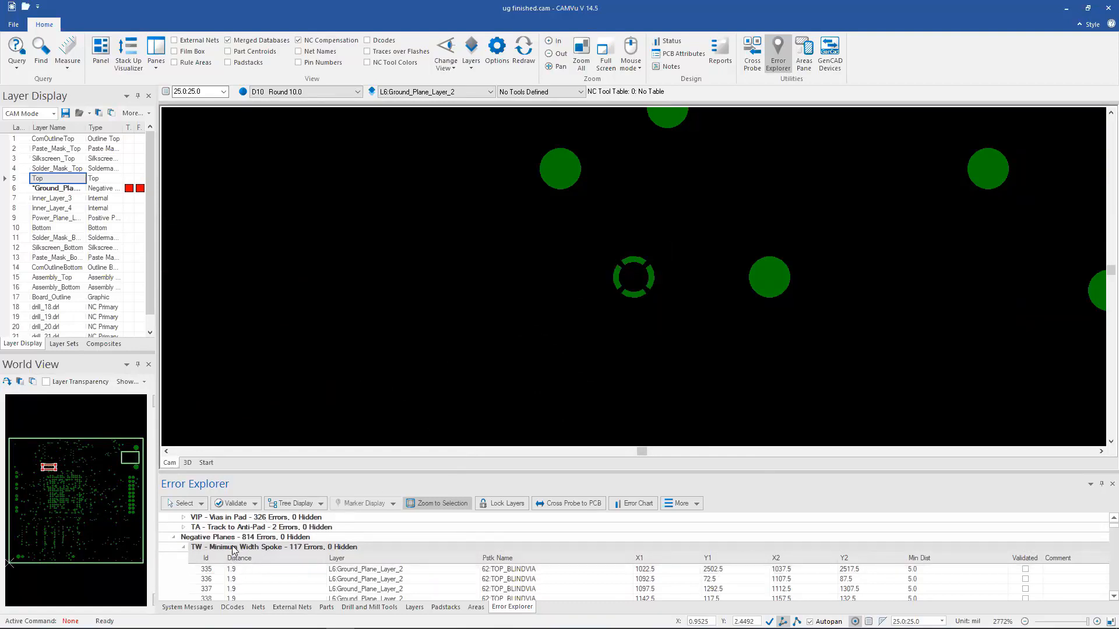
left_click(633, 503)
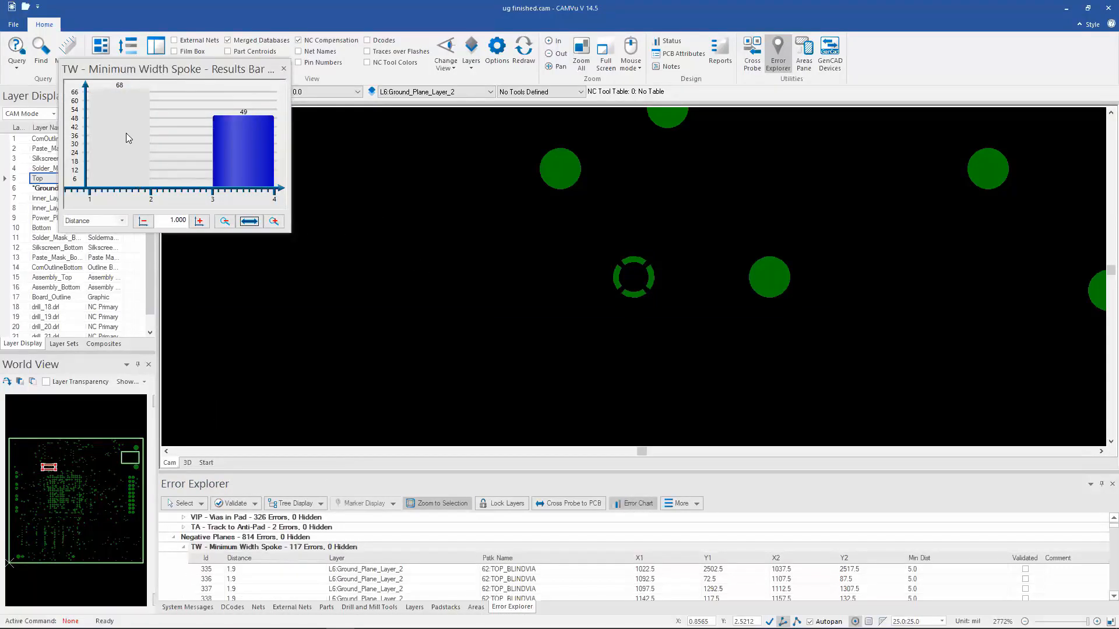
mouse_move(128, 137)
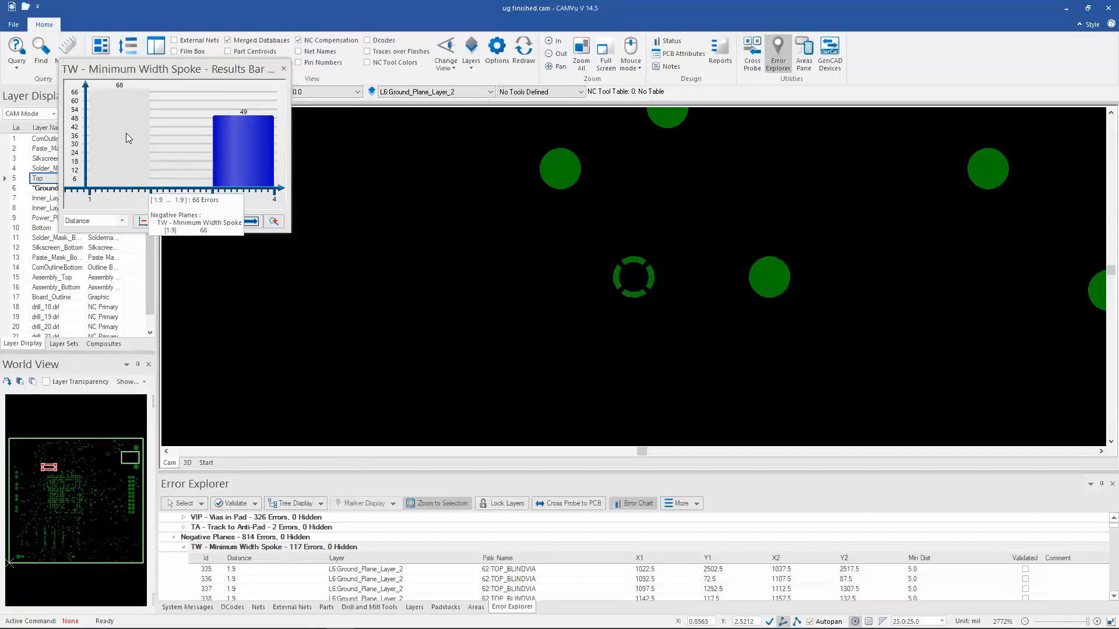
Step: Validate all Minimum Width Spoke errors in the 3.1 distance bar, check the error list, and close the results bar chart
mouse_move(265, 151)
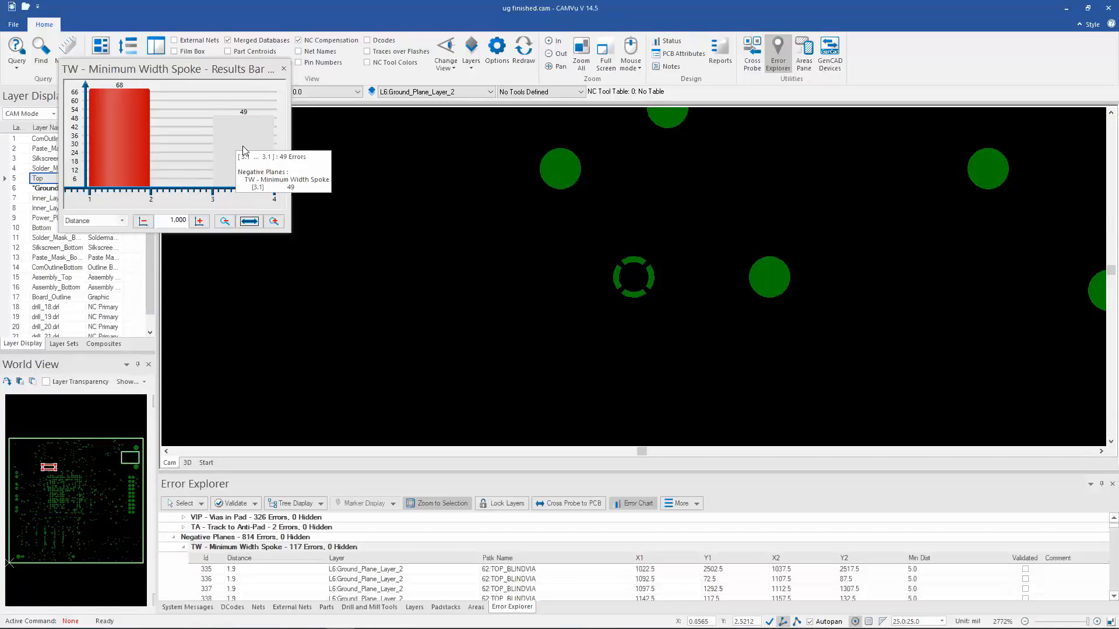
left_click(243, 146)
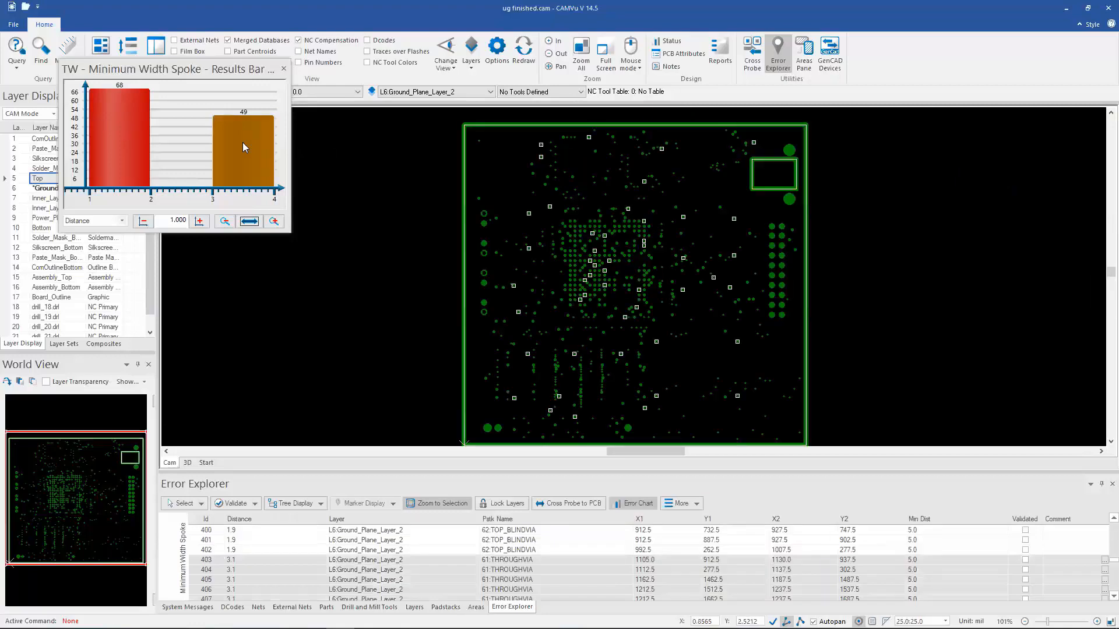
right_click(242, 147)
left_click(265, 150)
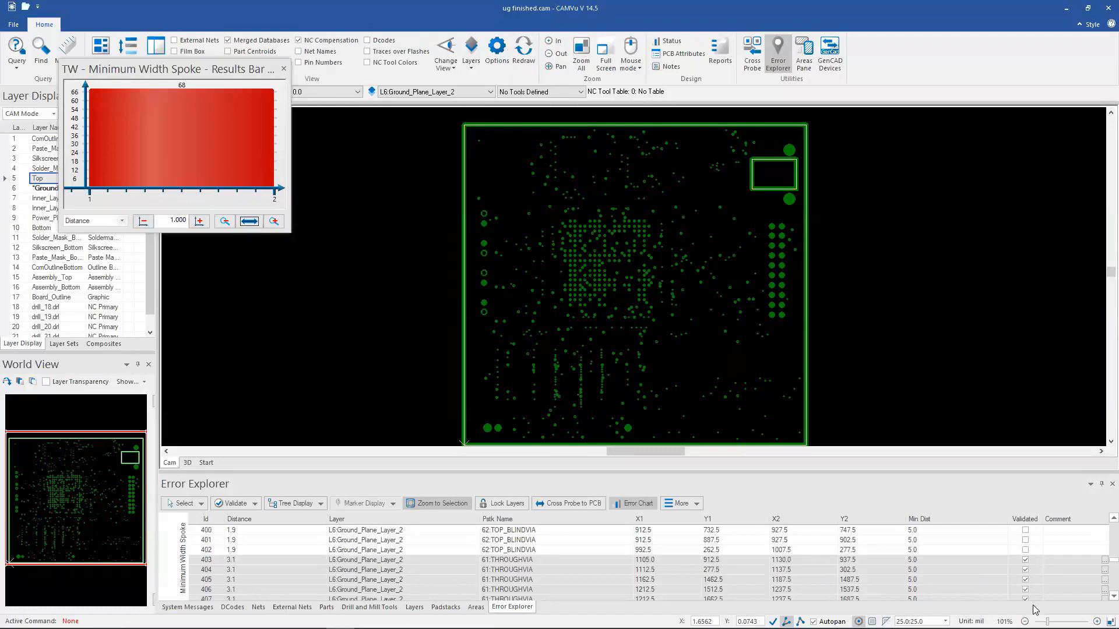
scroll(1035, 582, "up", 3)
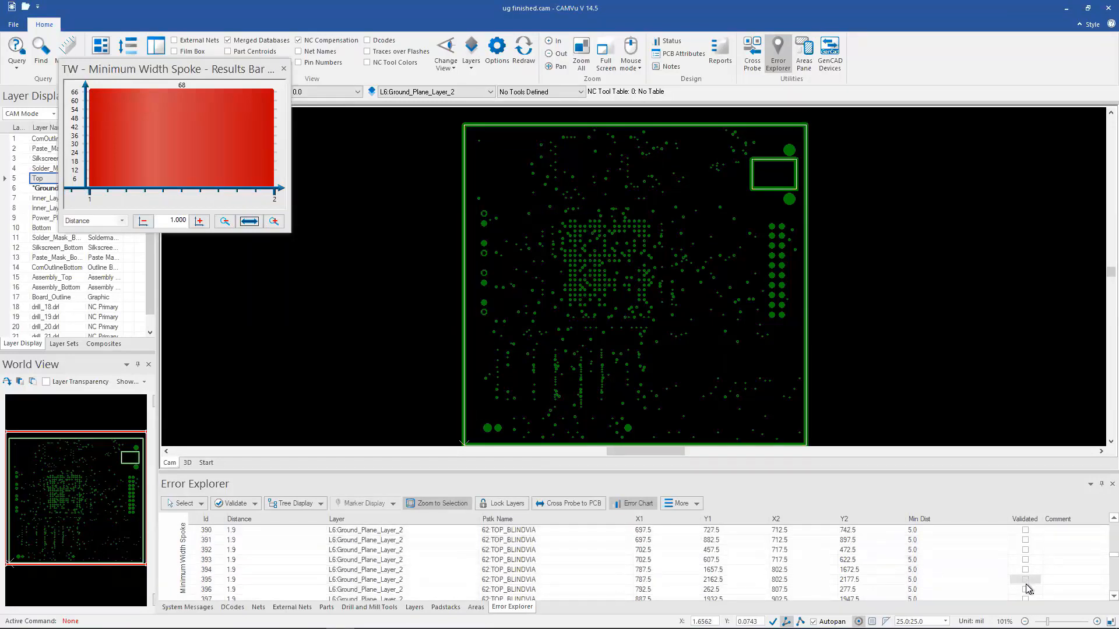
scroll(1028, 586, "up", 9)
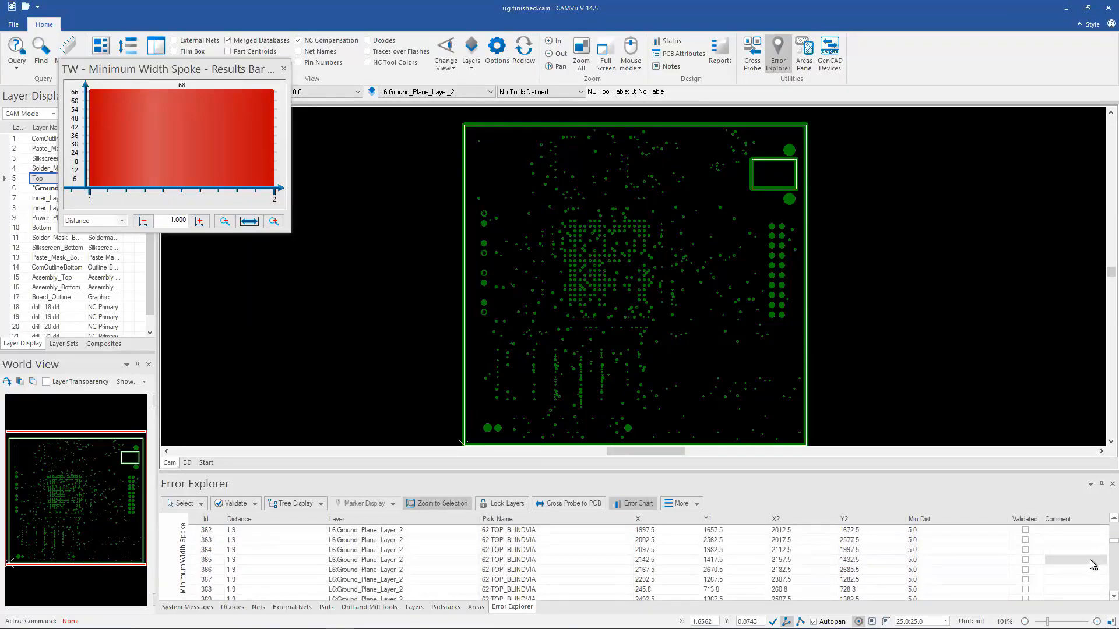
scroll(1094, 564, "up", 10)
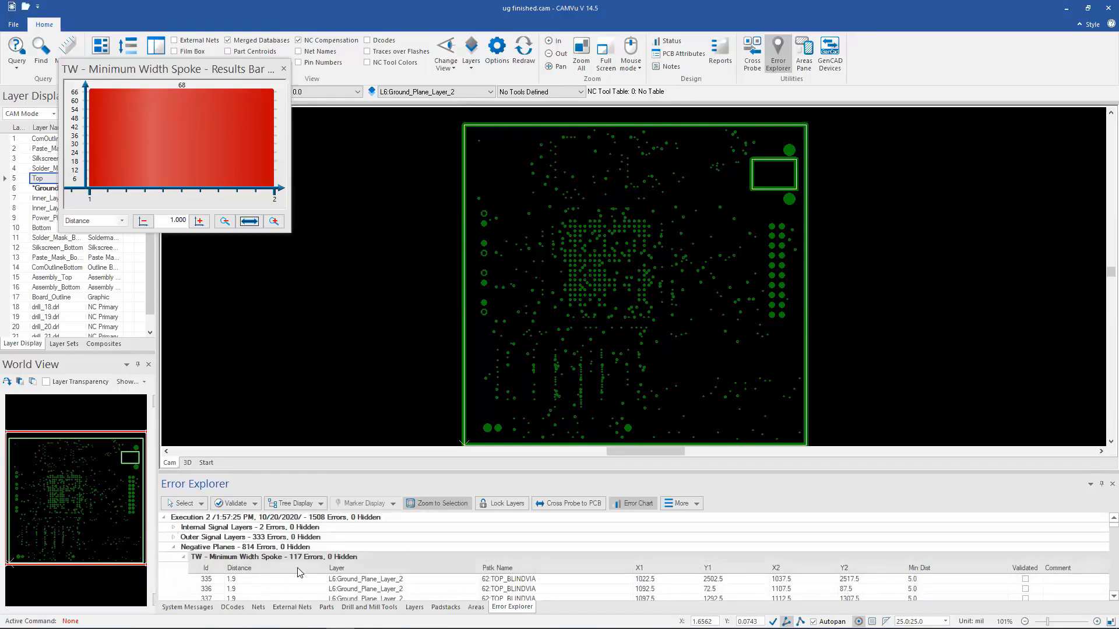
left_click(285, 70)
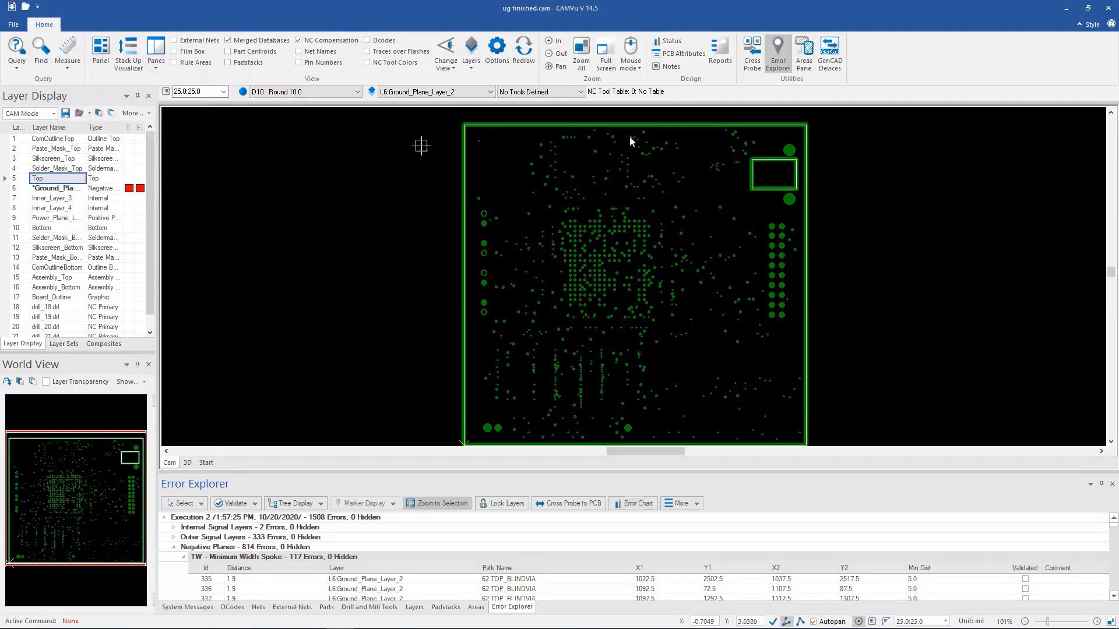
Step: Exit CAMVu without updating the PCB with the changed stream comments
left_click(1107, 8)
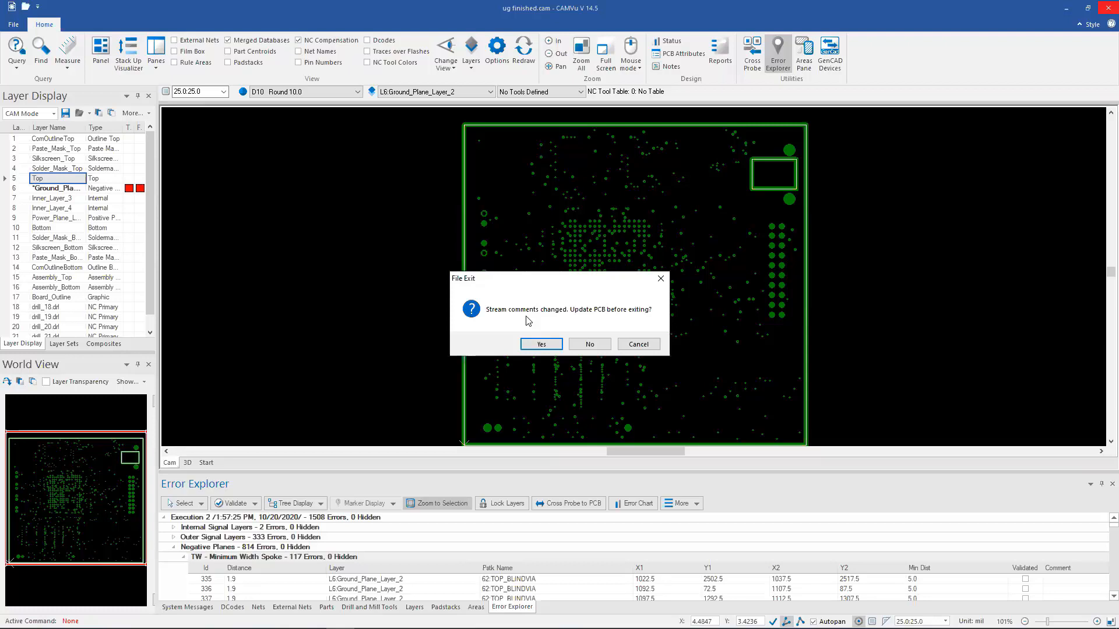
left_click(660, 278)
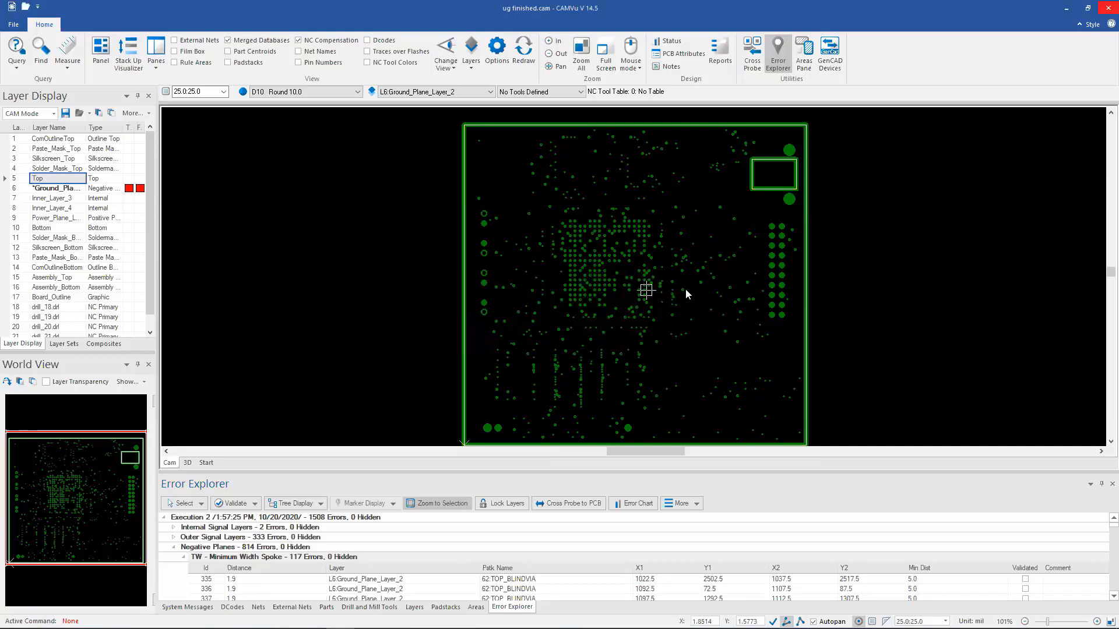
left_click(1107, 8)
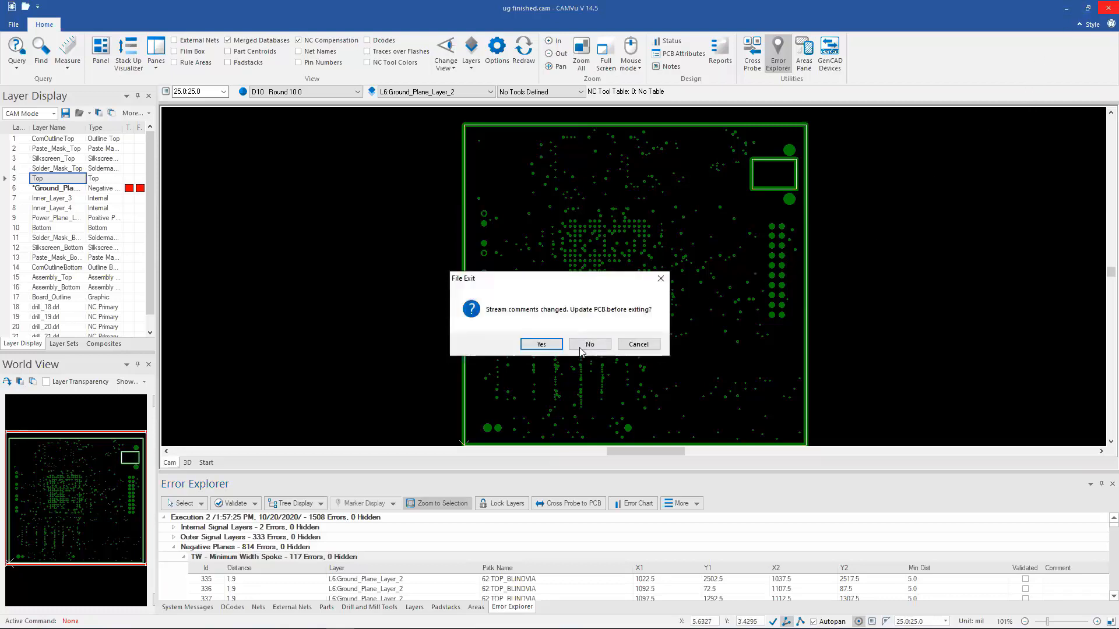
left_click(589, 345)
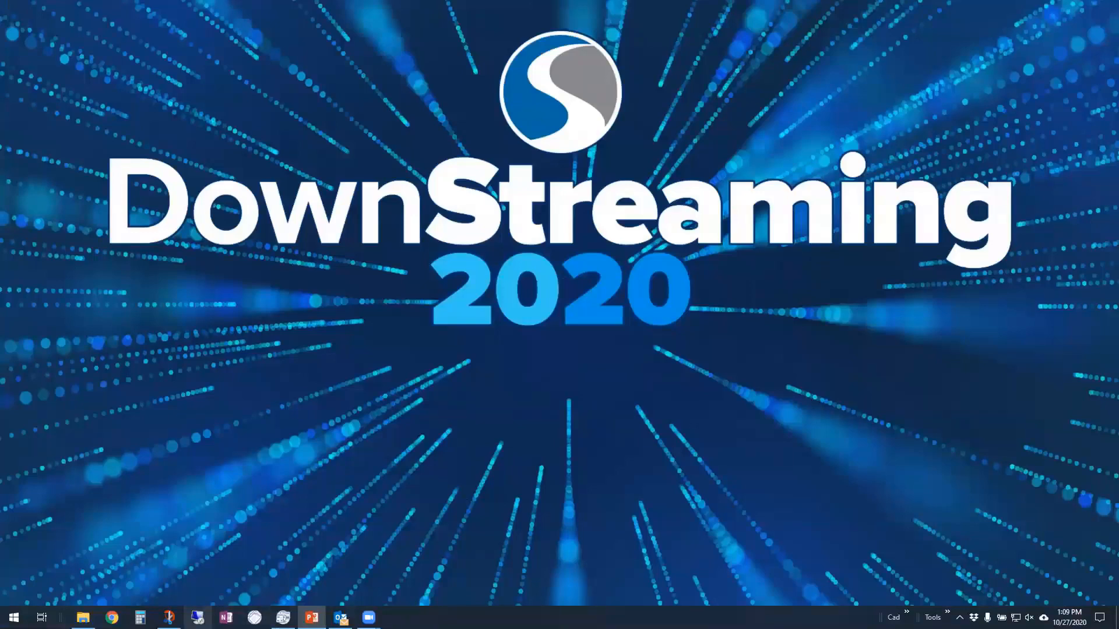
Step: Switch to CAM350/DFMStream with ug3.cam and open the Design Analyzer
left_click(284, 618)
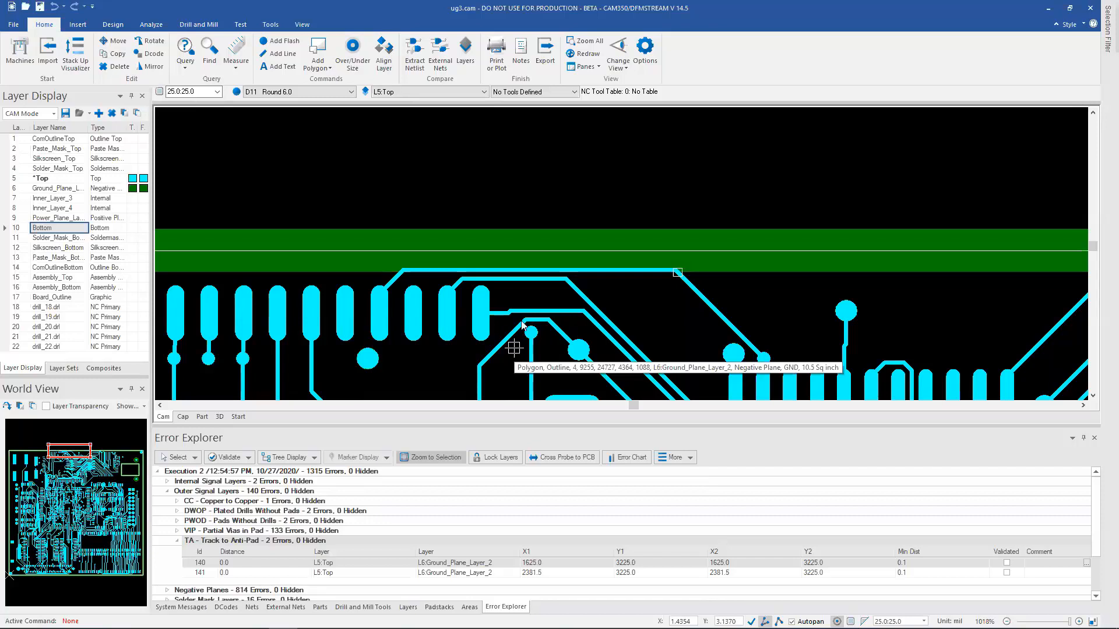
left_click(151, 27)
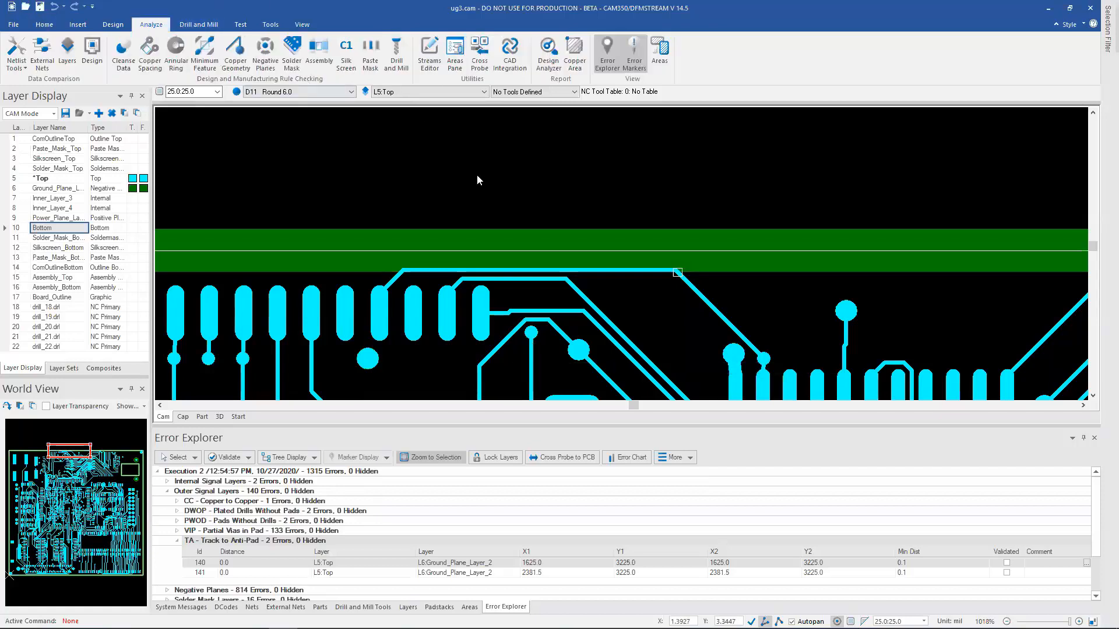
left_click(551, 58)
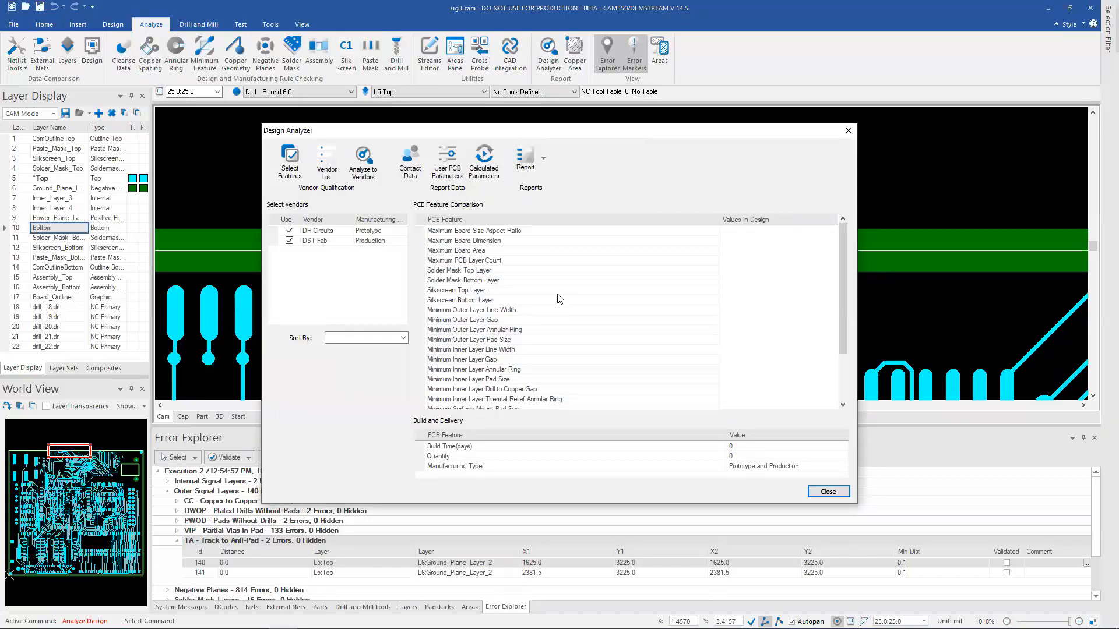
Step: Compare the vendor qualifications of DH Circuits and DST Fab in the vendor list, and leave the list without changes
left_click(324, 163)
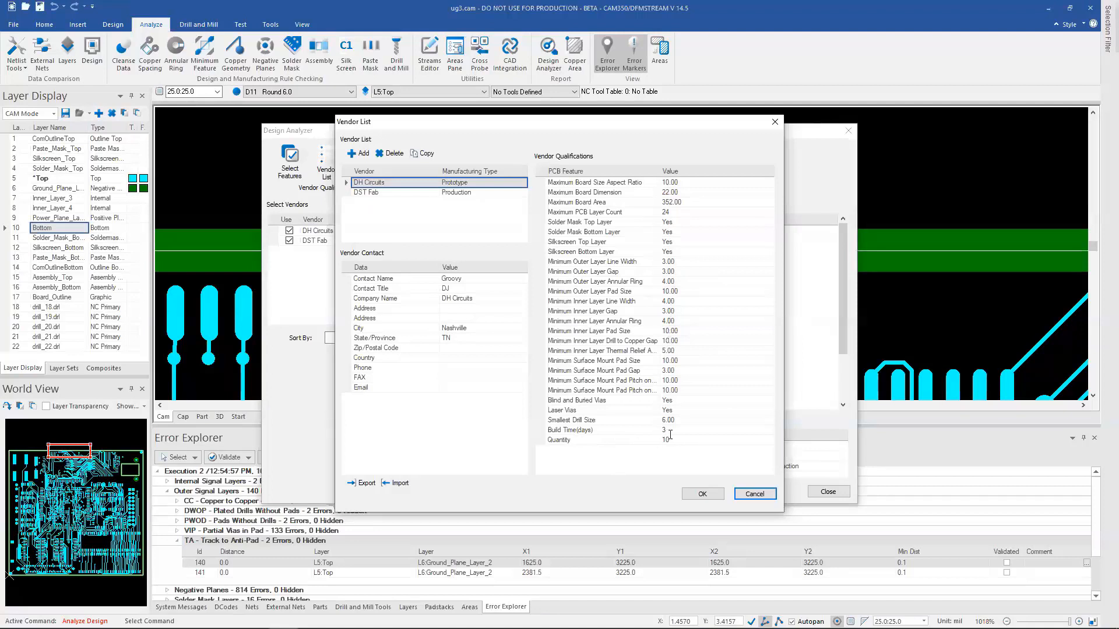
left_click(390, 194)
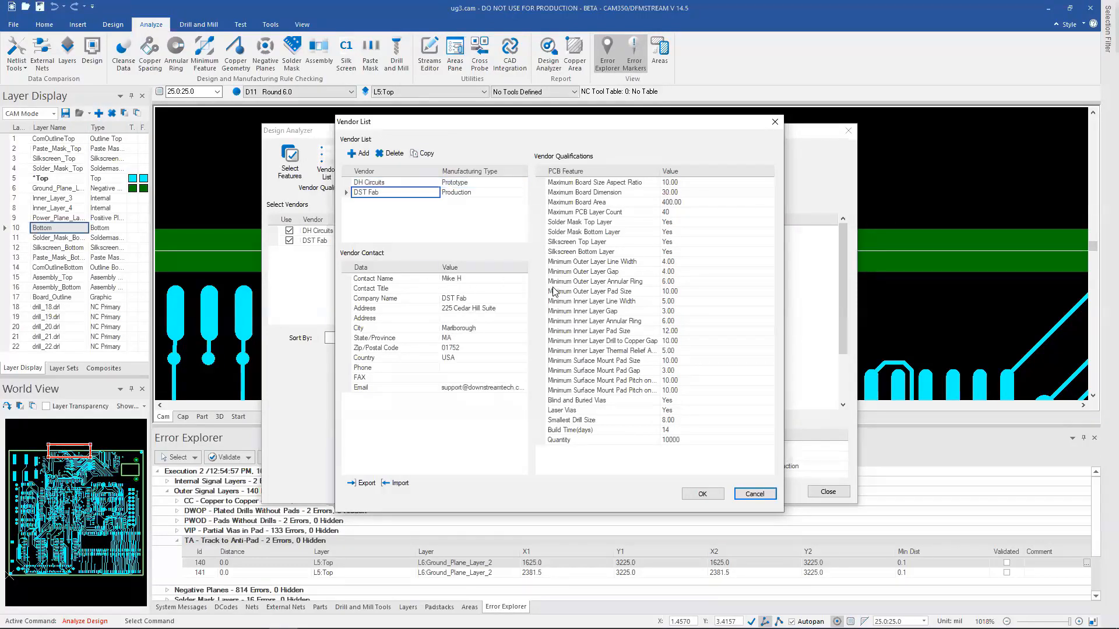
left_click(389, 184)
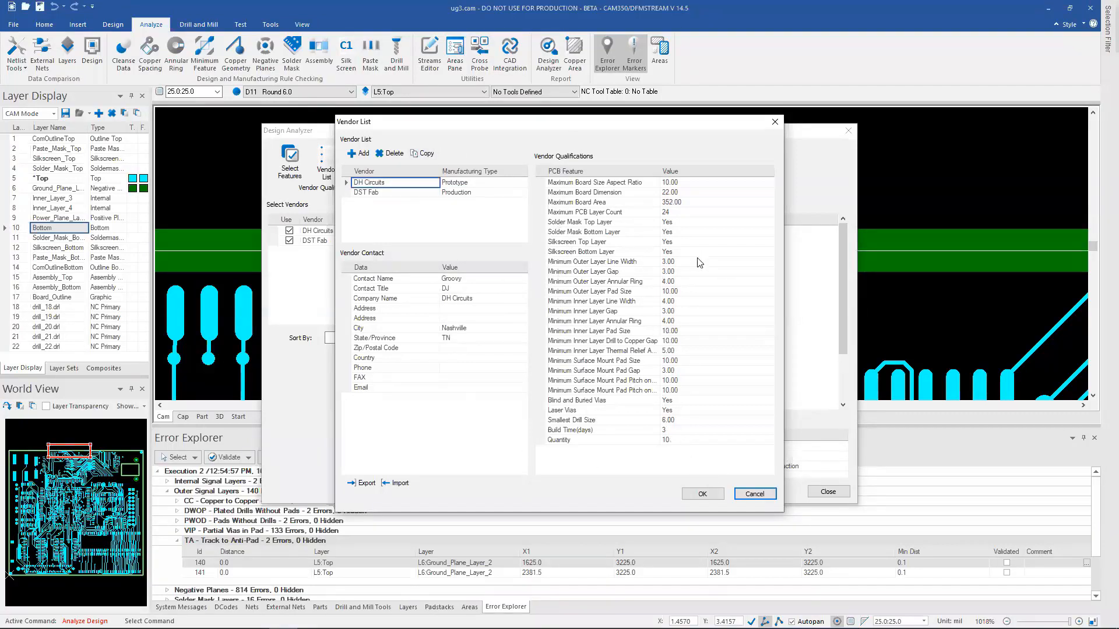
left_click(390, 193)
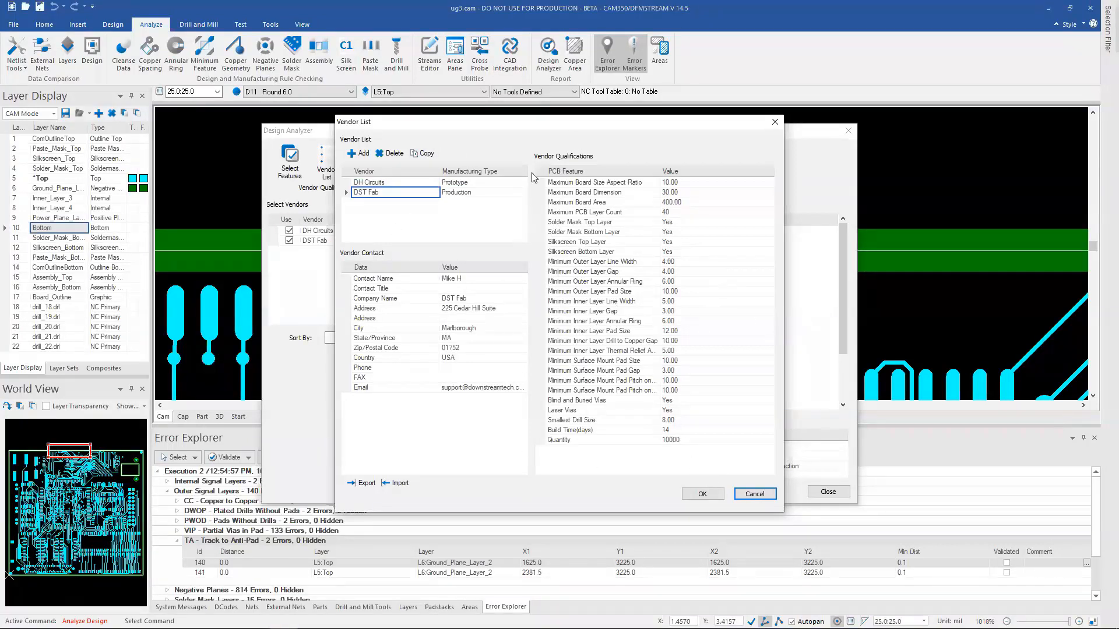
left_click(758, 495)
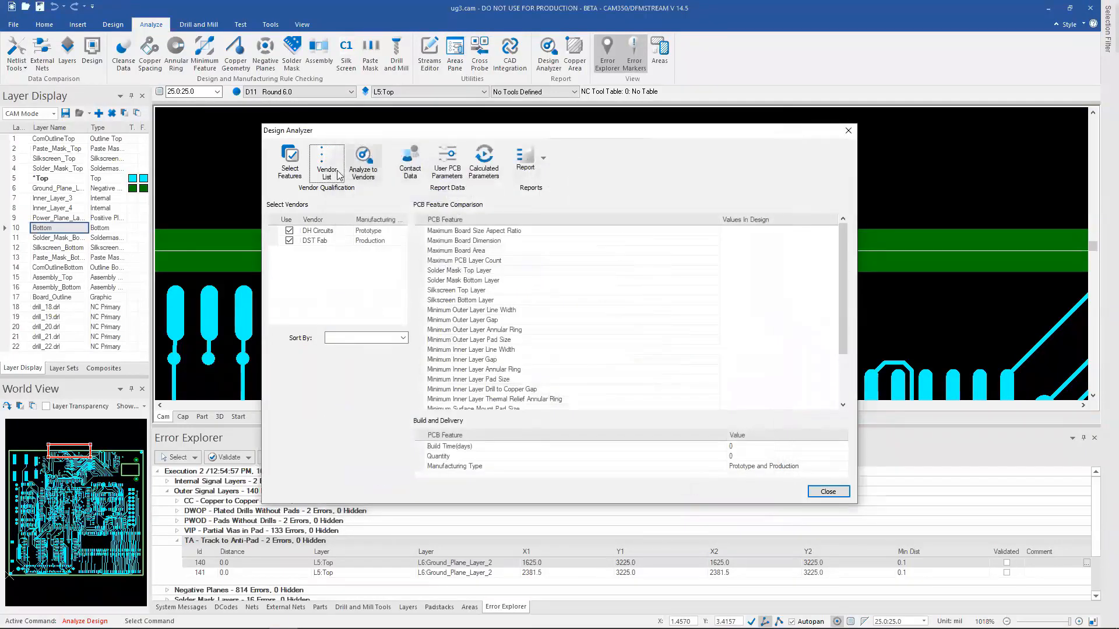
Step: Analyze the design against the DH Circuits and DST Fab vendors and look through the PCB feature comparison
left_click(366, 166)
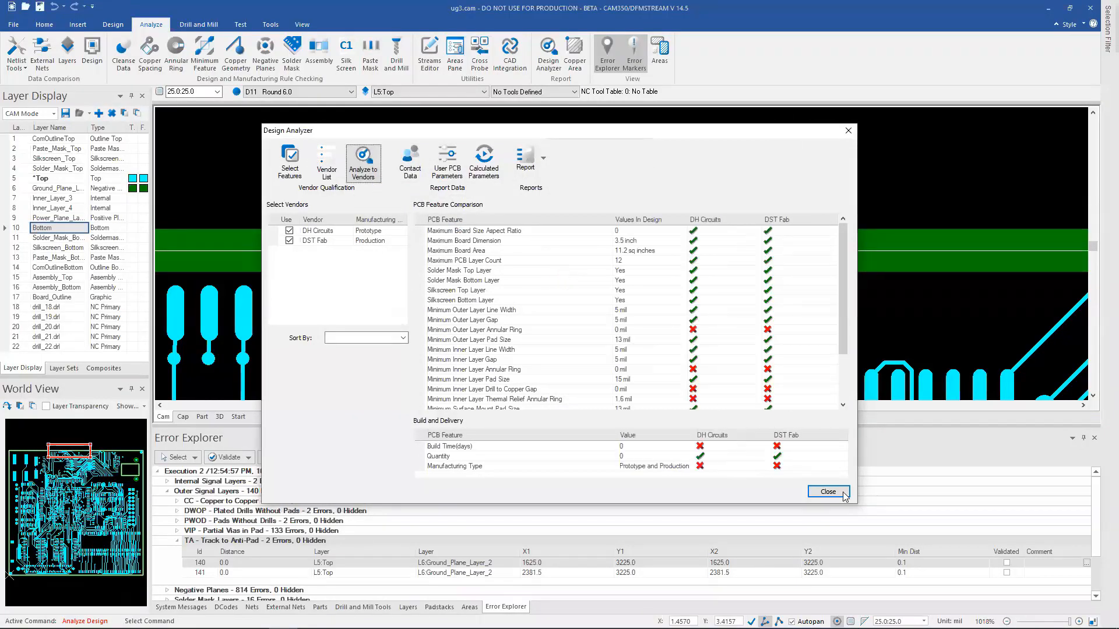
scroll(774, 373, "down", 3)
scroll(774, 375, "up", 3)
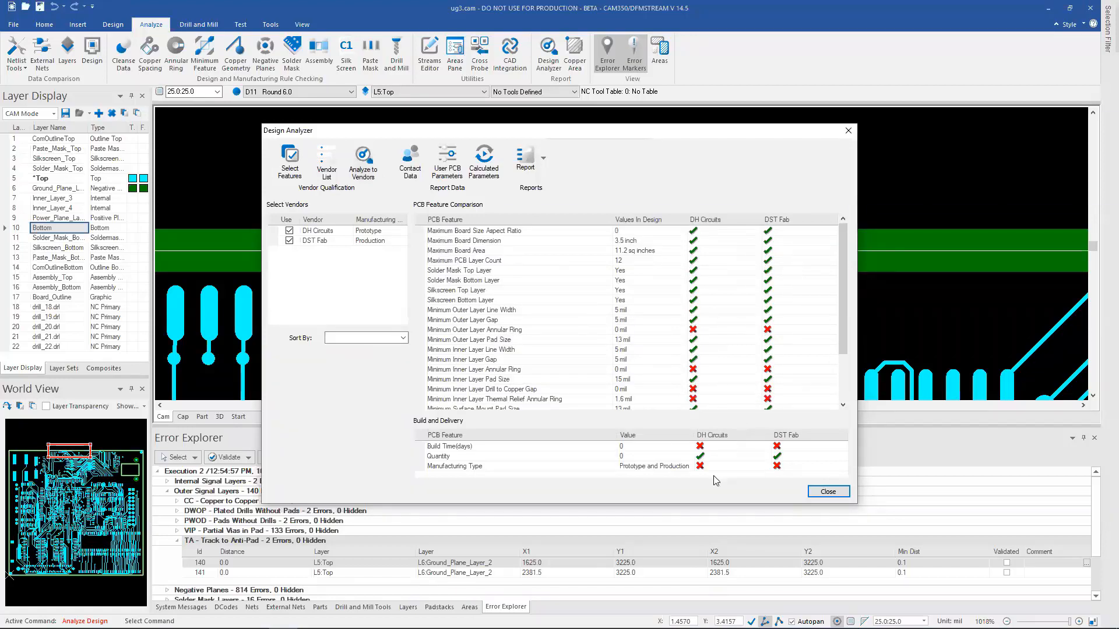
Step: Set the build time to 3 days and the quantity to 25 in the build and delivery requirements
left_click(633, 447)
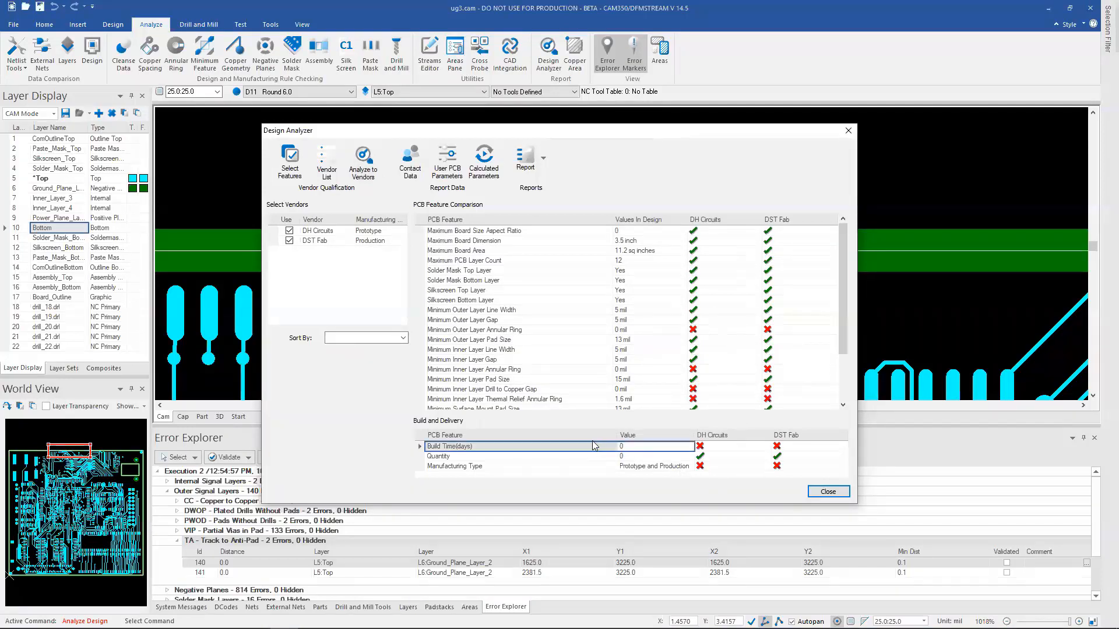
left_click(646, 447)
type("3")
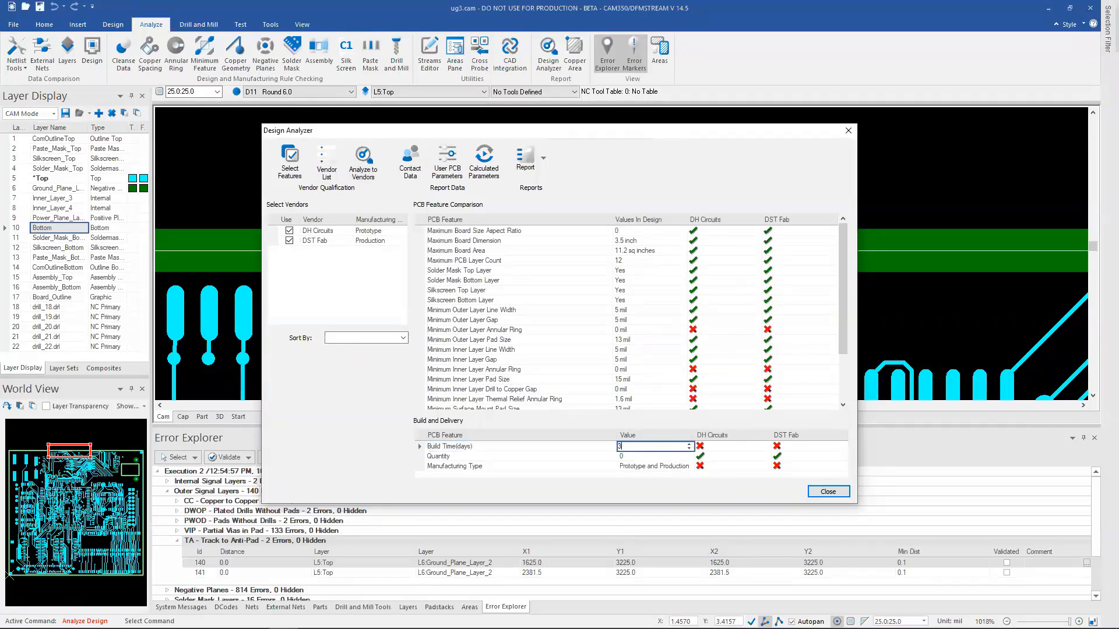
left_click(642, 456)
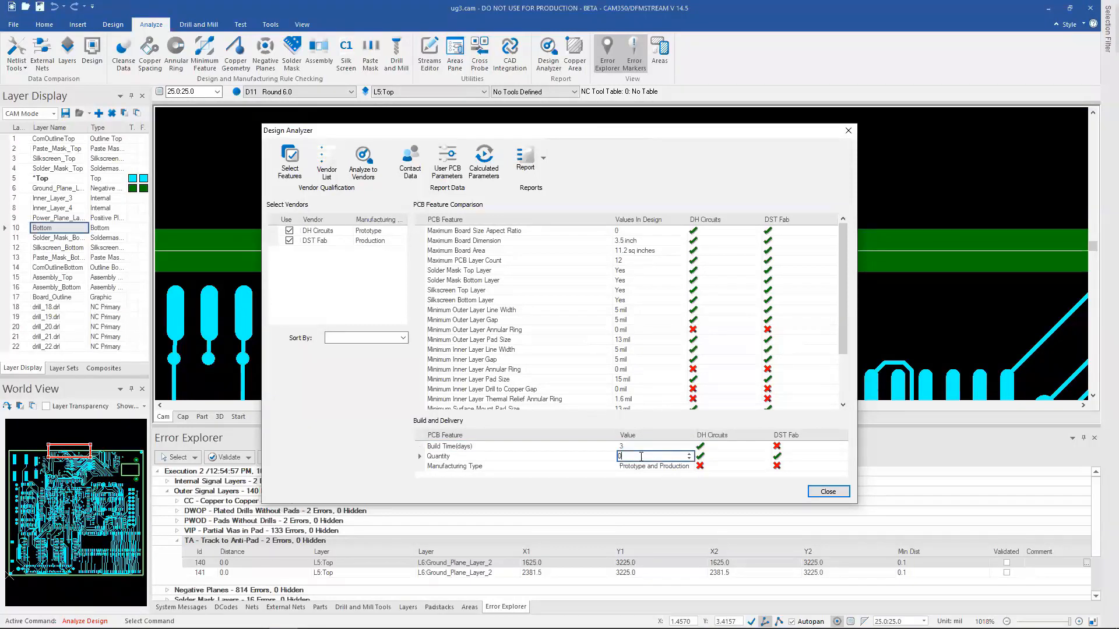
type("25")
left_click(599, 458)
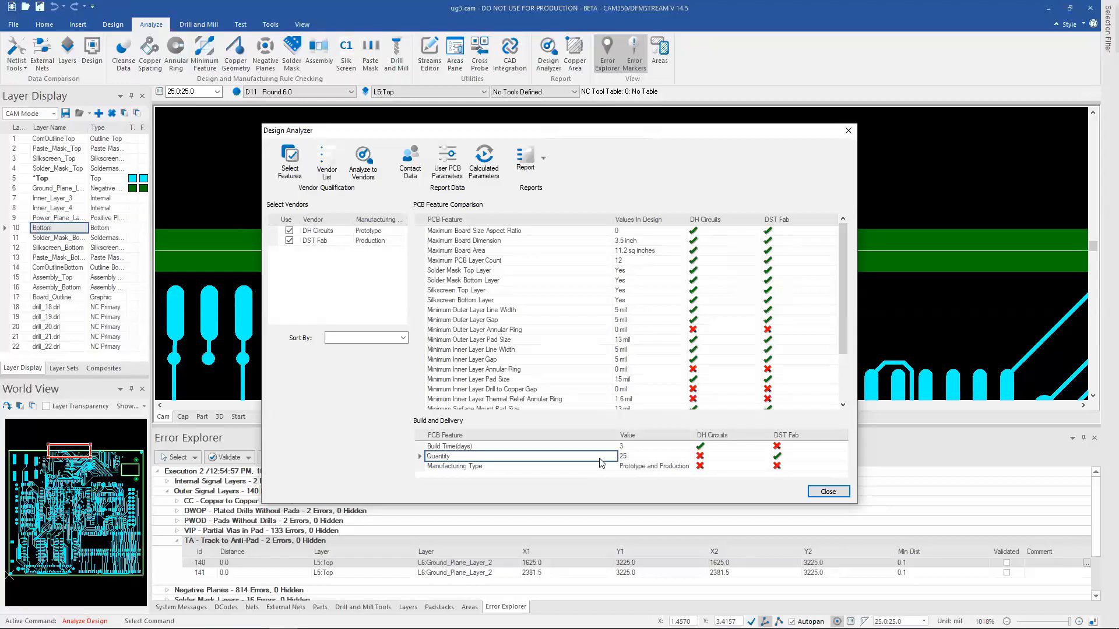
Step: Generate a MIME HTML design analysis report using the daTemplate.mht template and allow its blocked content in the browser
left_click(524, 158)
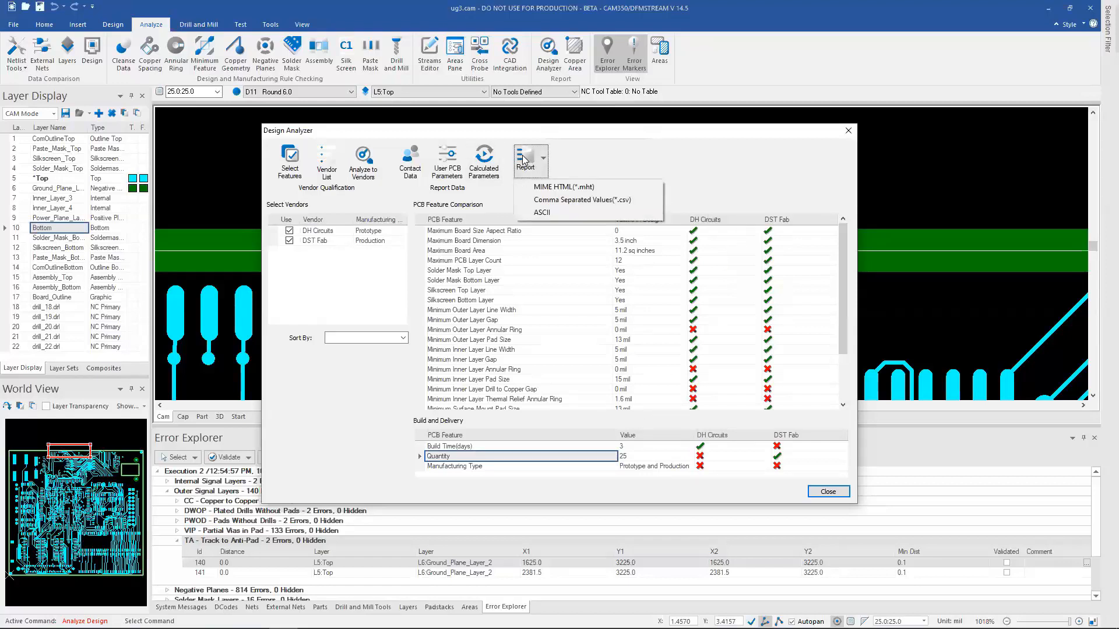
left_click(542, 186)
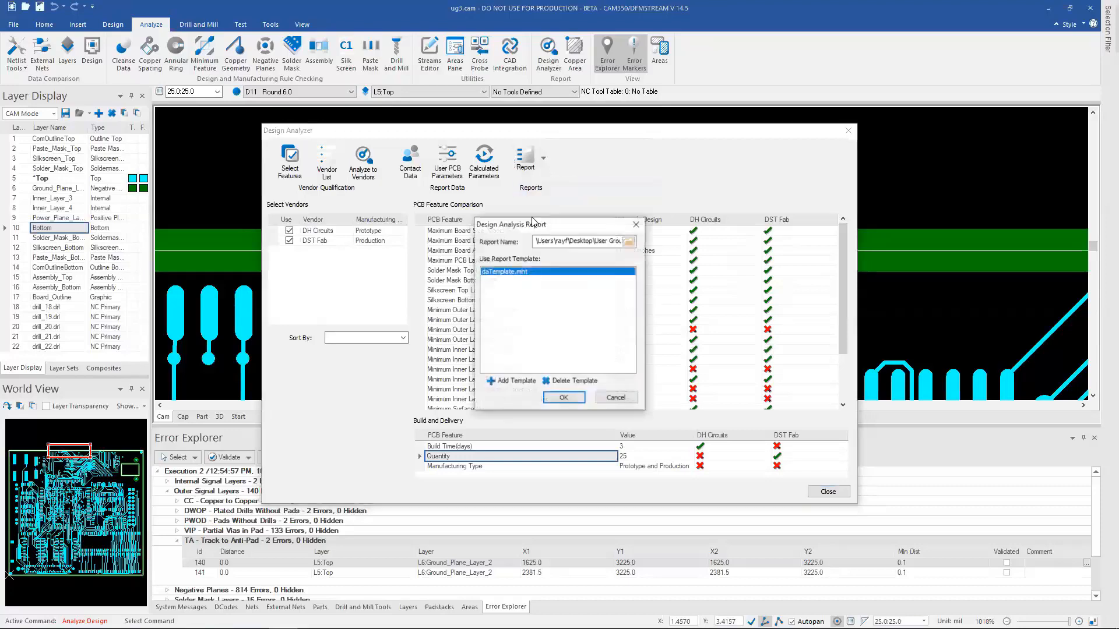
left_click(563, 398)
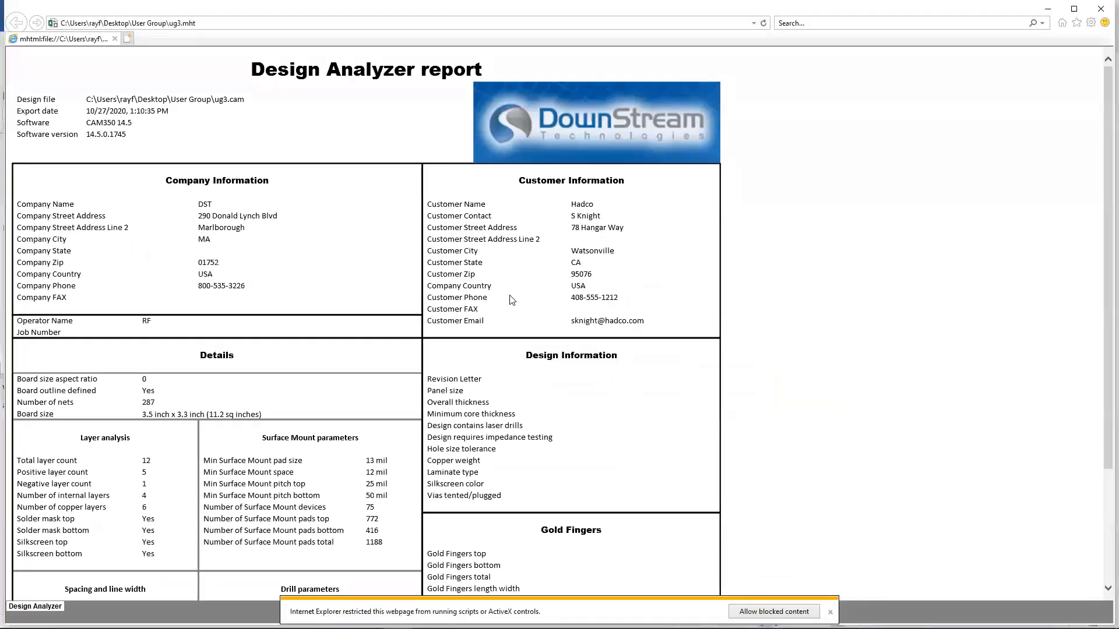
left_click(774, 612)
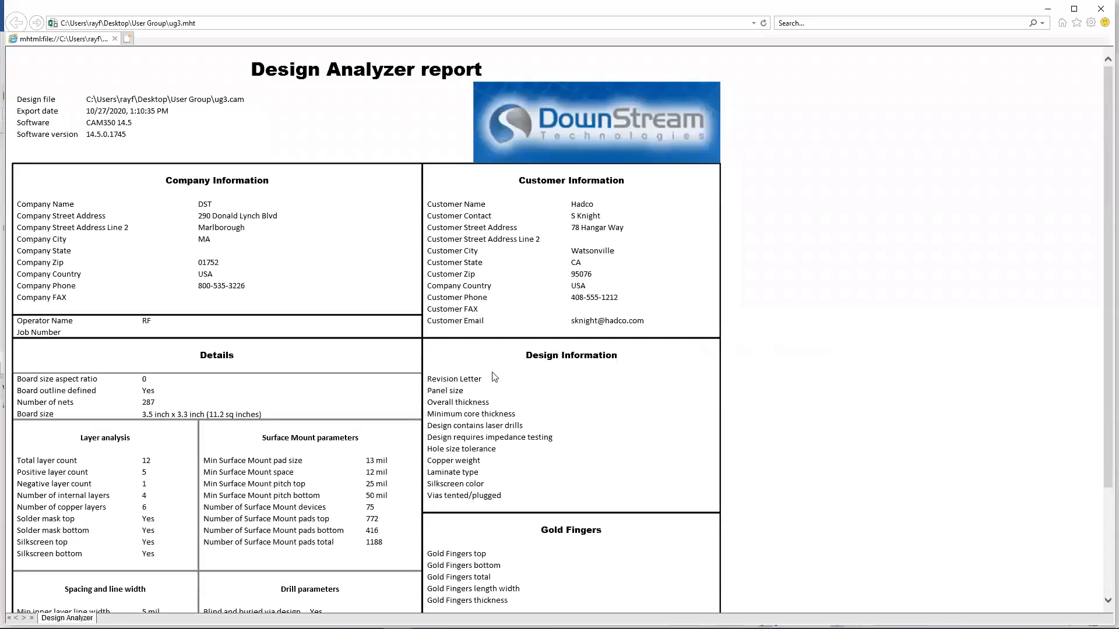
Step: Examine the Design Analyzer report's board details and layer, spacing and drill parameters, and close the report and the Design Analyzer
scroll(274, 297, "down", 3)
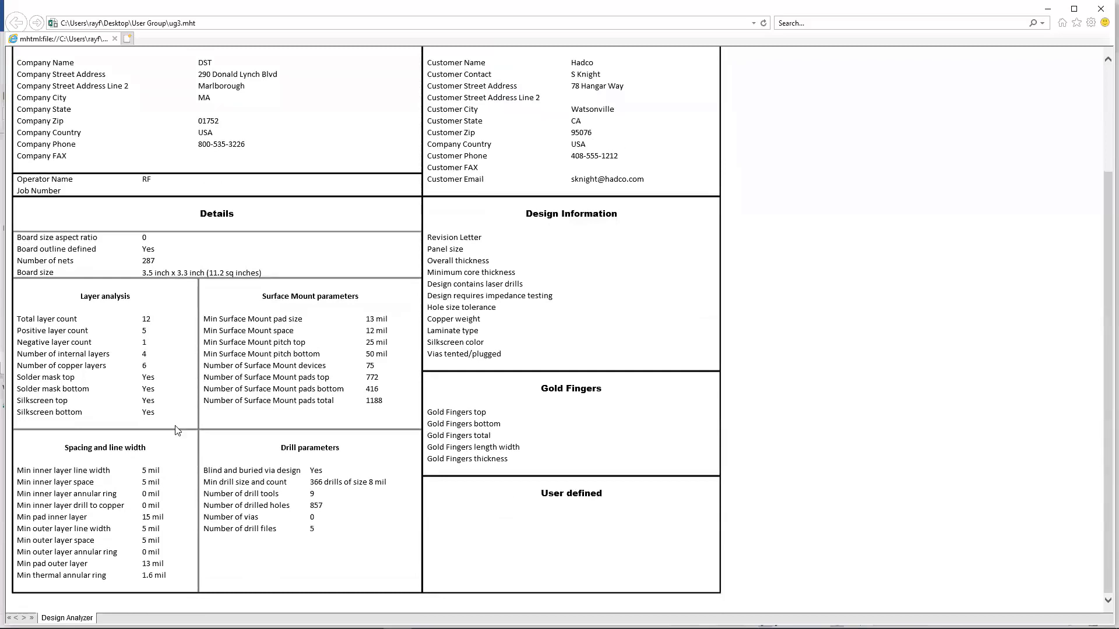
scroll(178, 430, "up", 3)
scroll(178, 431, "down", 3)
scroll(177, 430, "up", 2)
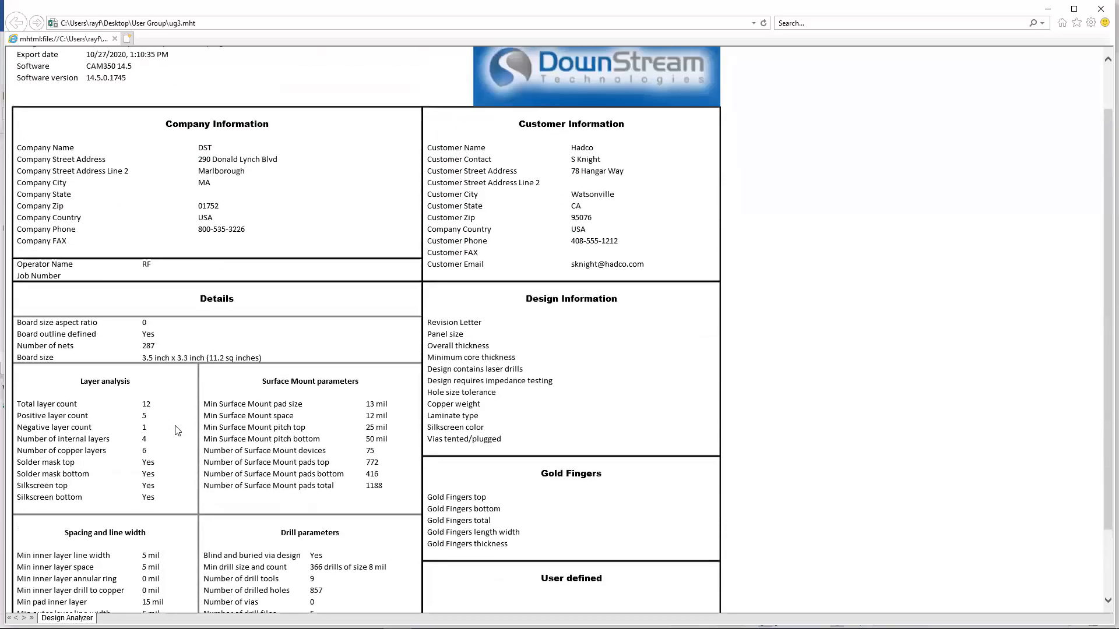
scroll(178, 430, "up", 1)
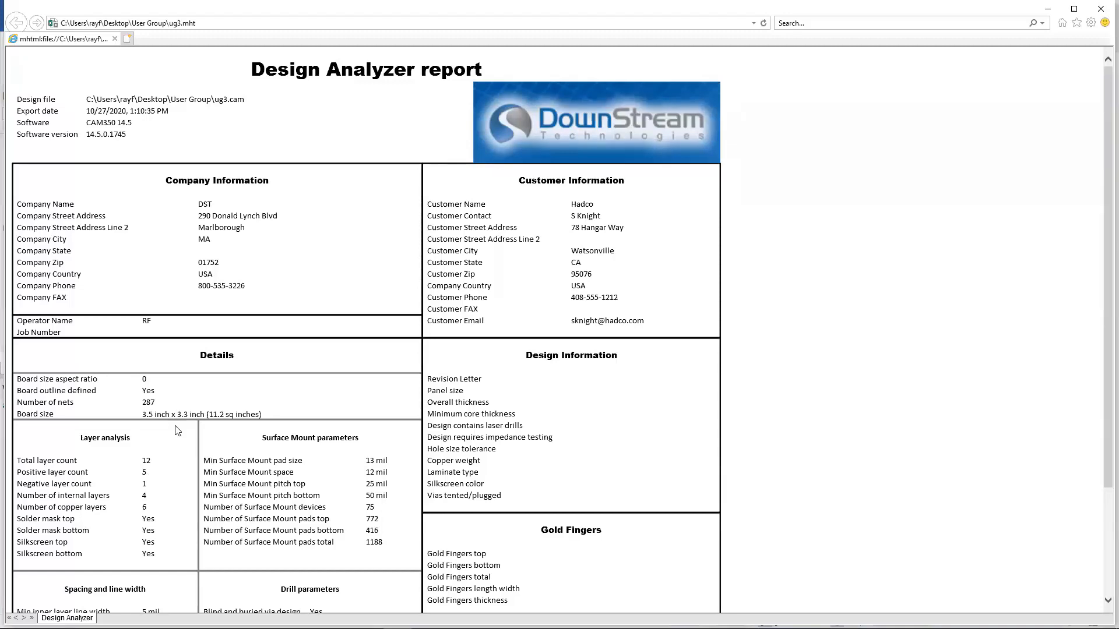
scroll(178, 431, "down", 3)
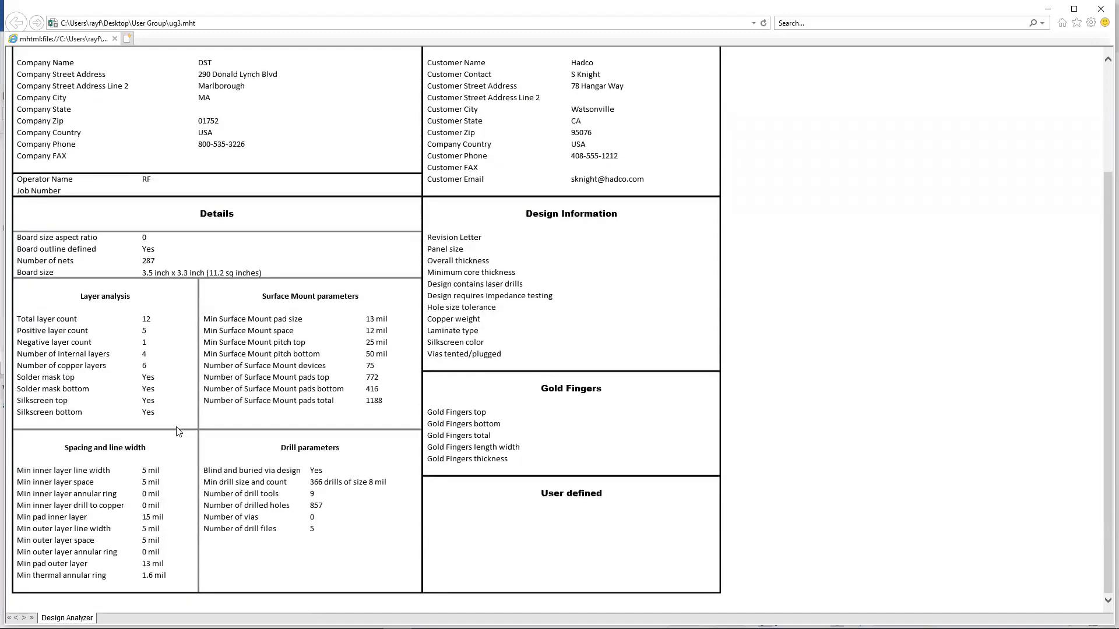
scroll(177, 430, "up", 3)
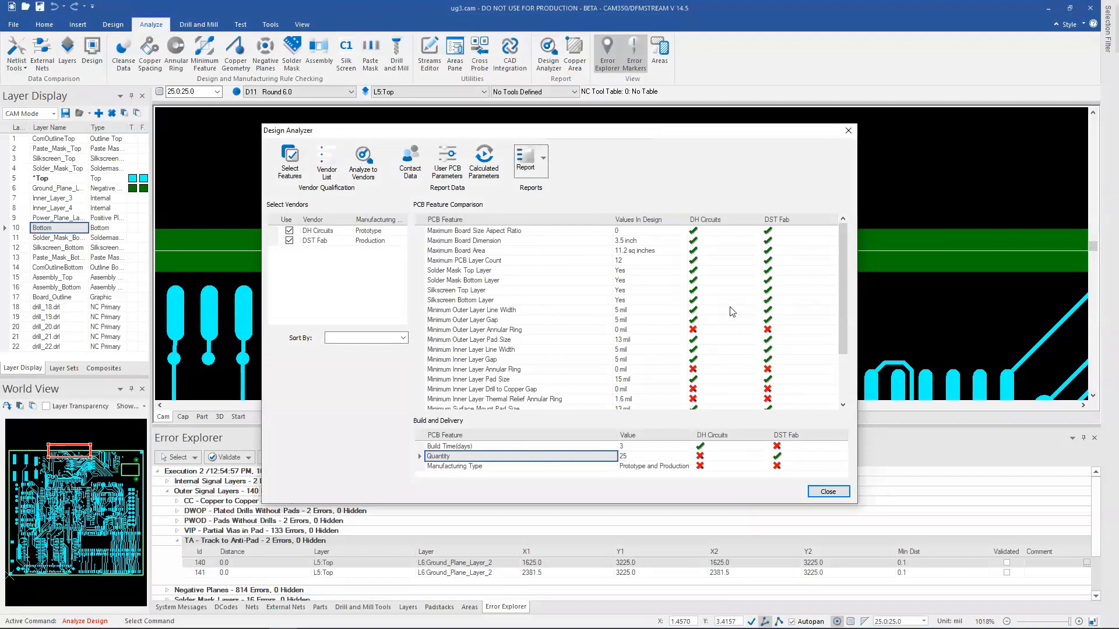
left_click(827, 492)
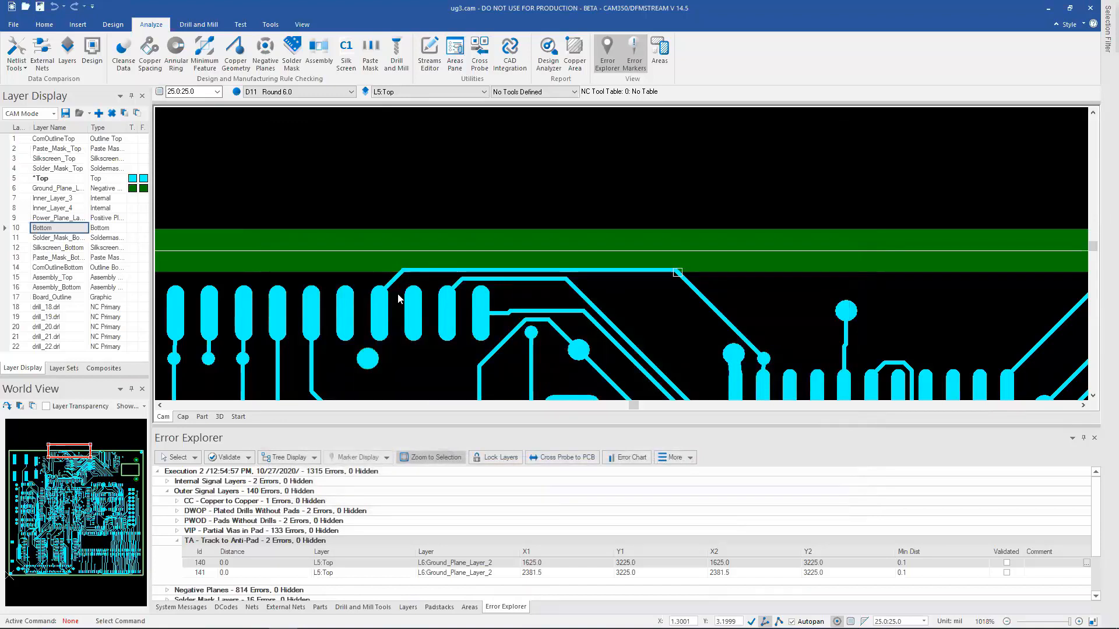
Step: Open DST Rigid-Flex 2020.cam from the User Group folder and display only the signal_1 layer
mouse_move(83, 618)
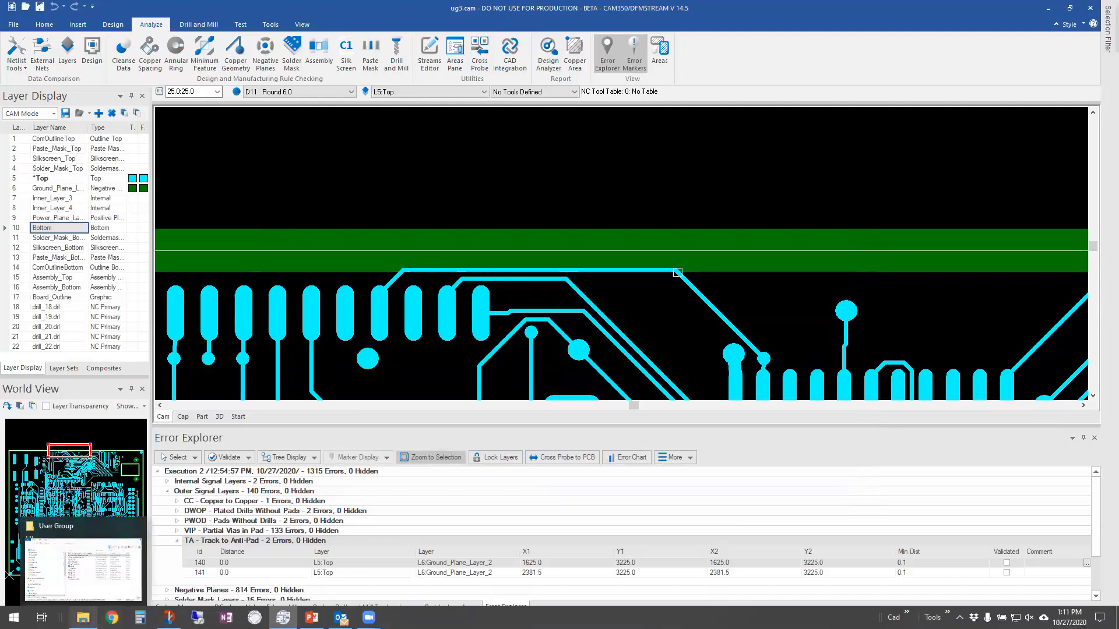
left_click(83, 570)
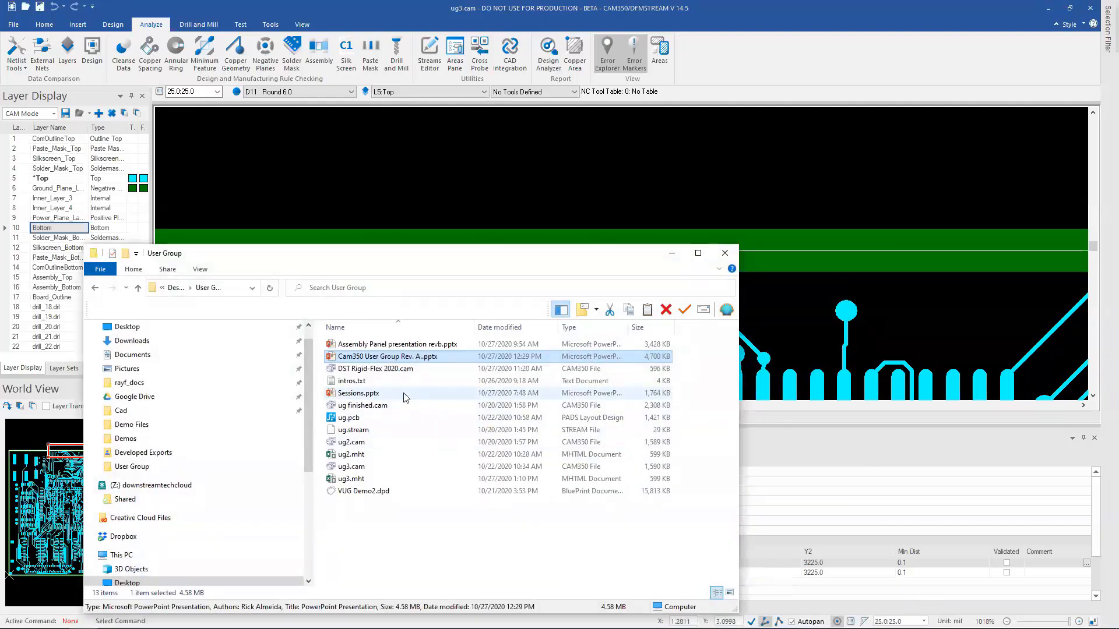
double_click(375, 368)
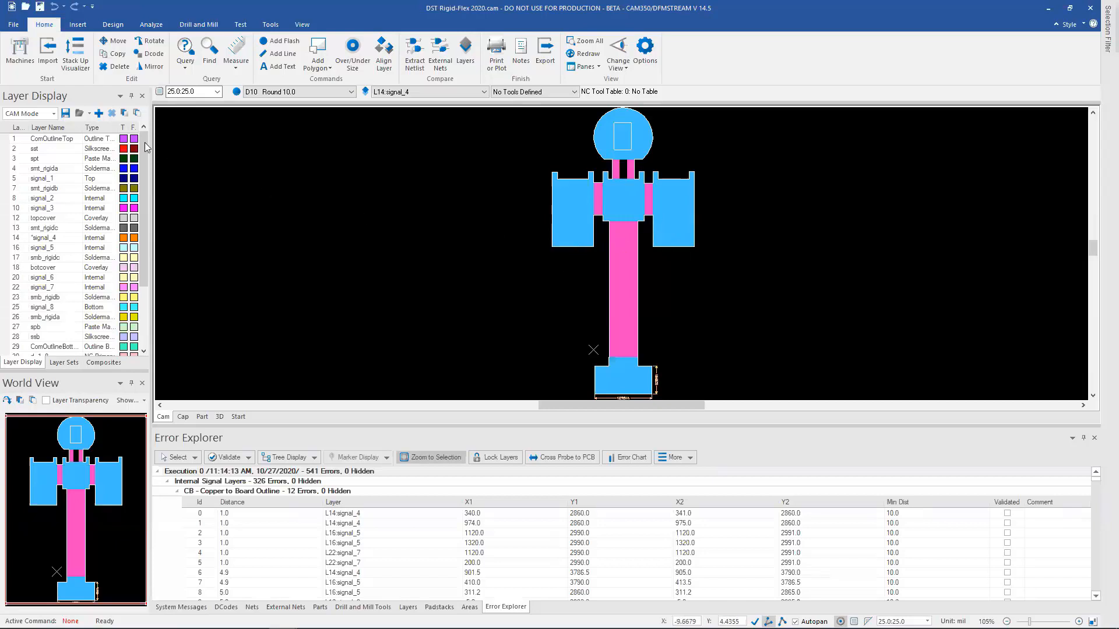
left_click(52, 180)
double_click(52, 179)
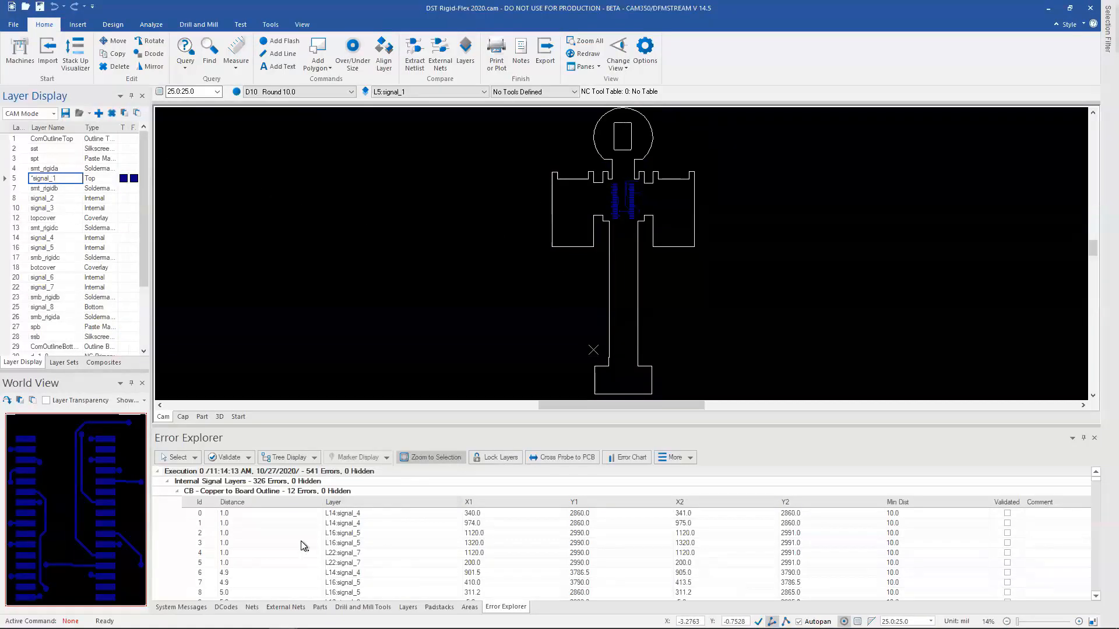
Step: Inspect the first Copper to Board Outline error on the signal_4 layer, both close up and in the context of the whole board
left_click(249, 513)
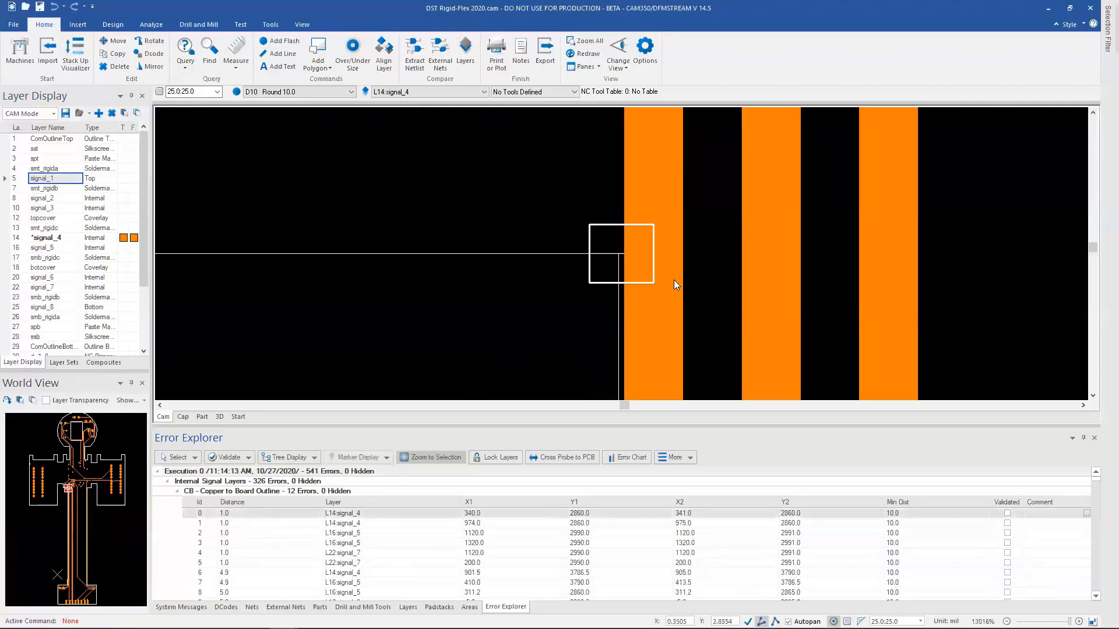
scroll(694, 309, "down", 5)
scroll(628, 338, "up", 3)
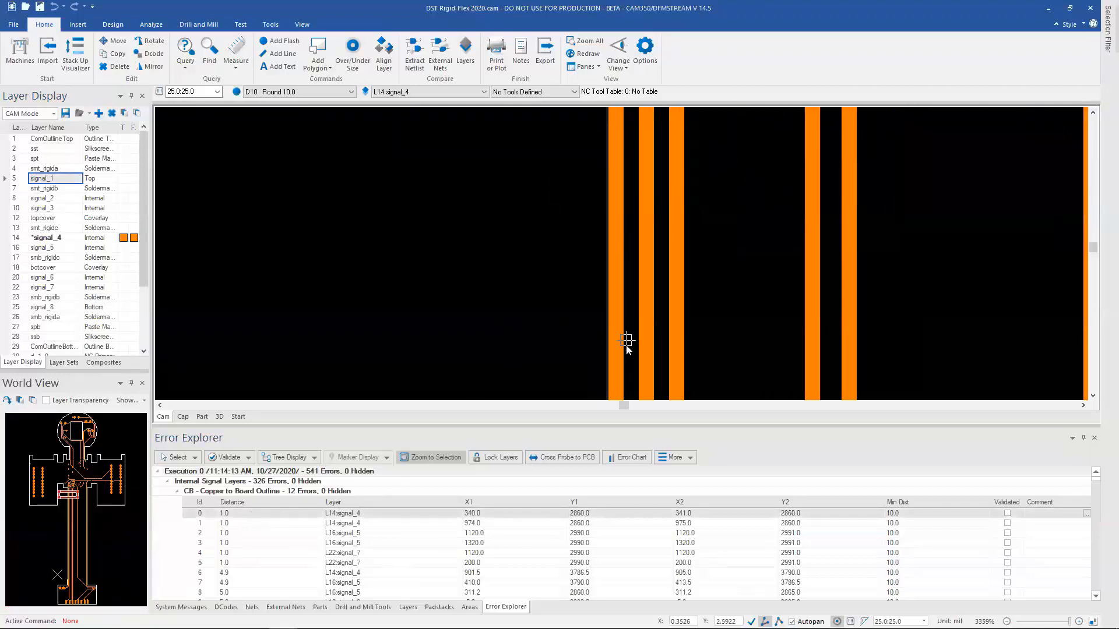
scroll(656, 393, "down", 10)
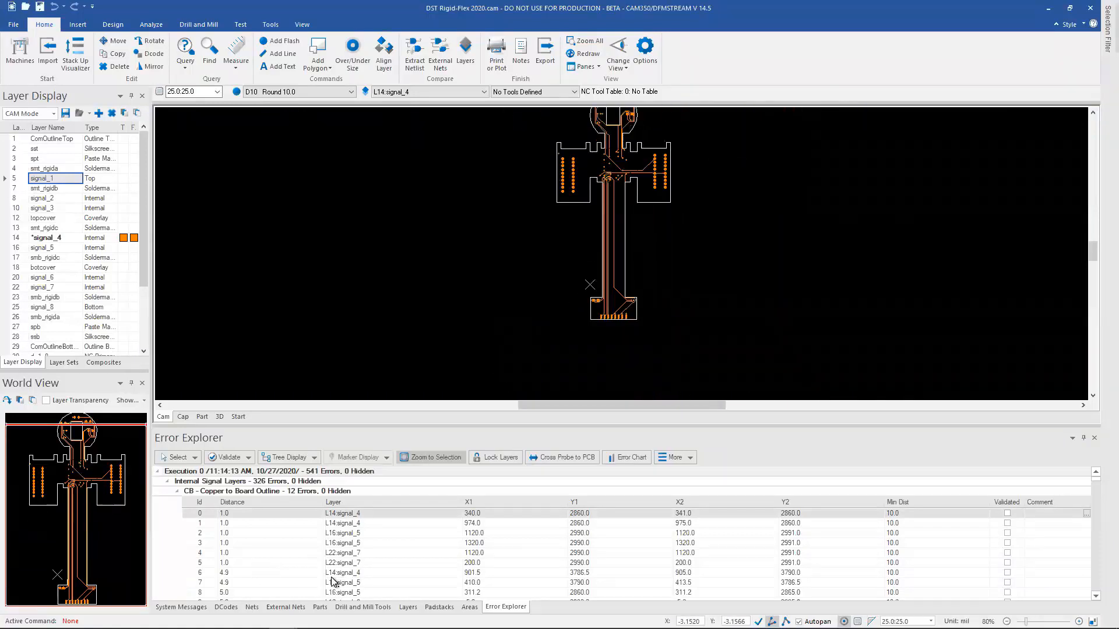
Step: Collapse the Copper to Board Outline errors, inspect the first Pads (Annular Ring) error and chart that category by distance
left_click(177, 492)
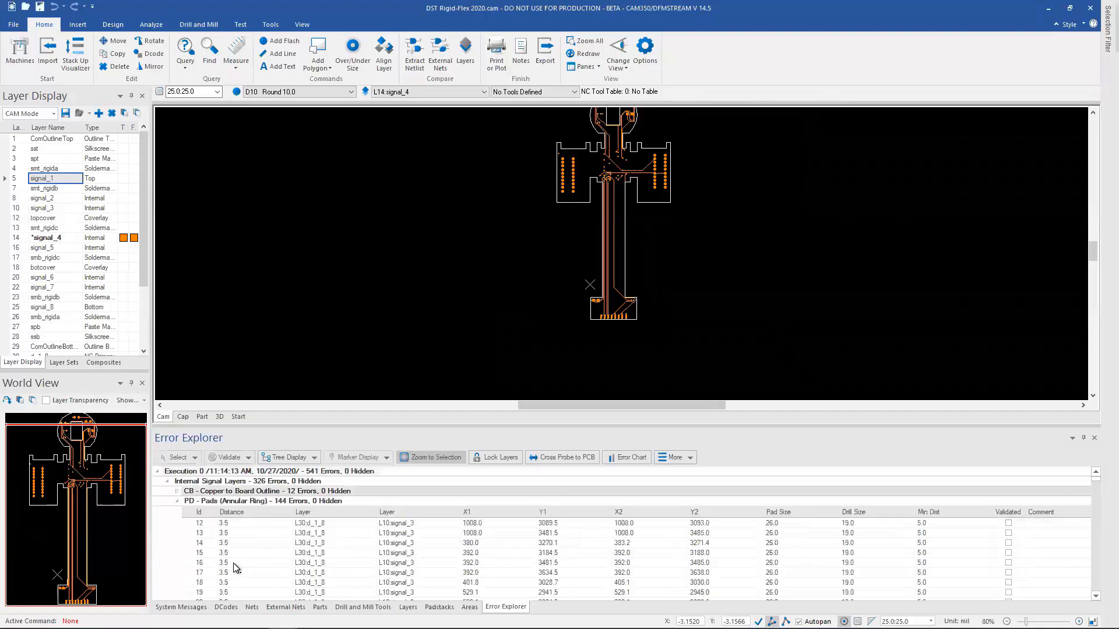
left_click(233, 523)
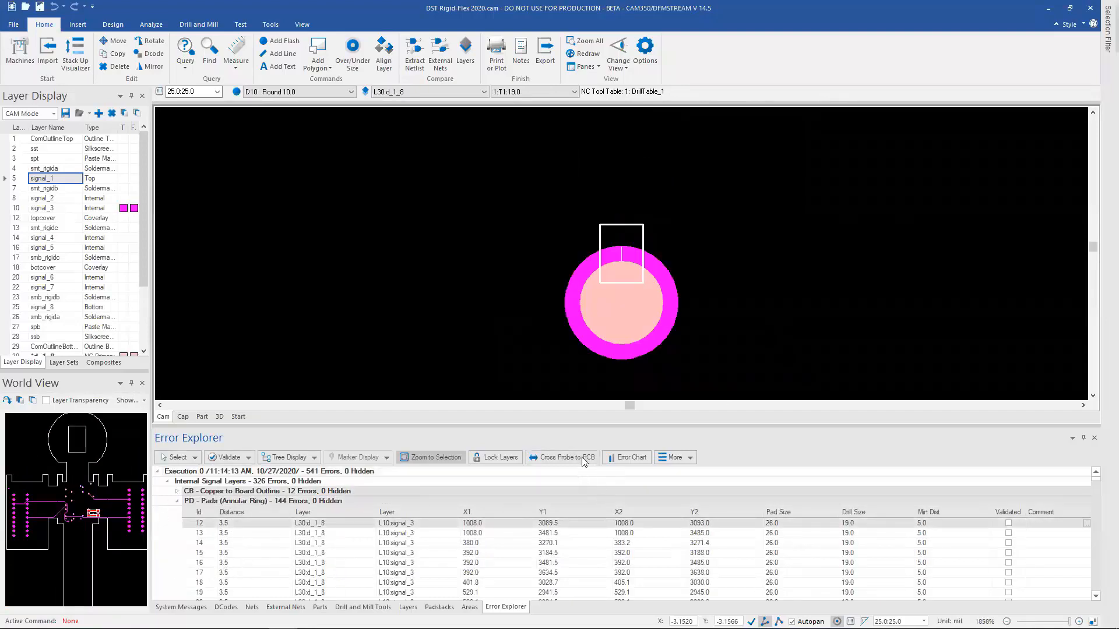
left_click(640, 459)
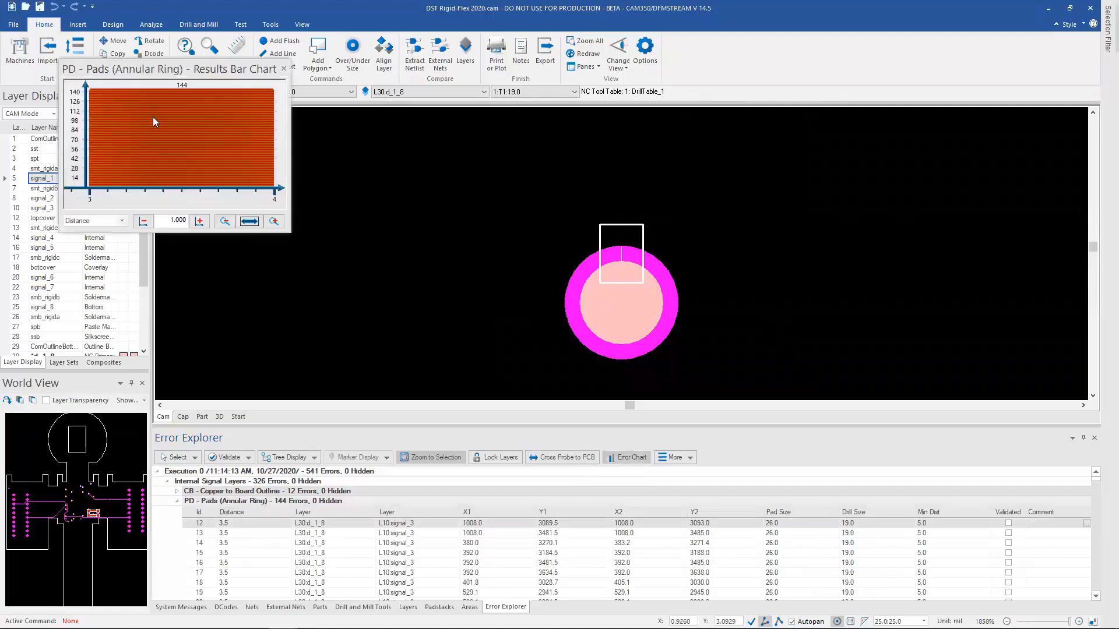
mouse_move(154, 119)
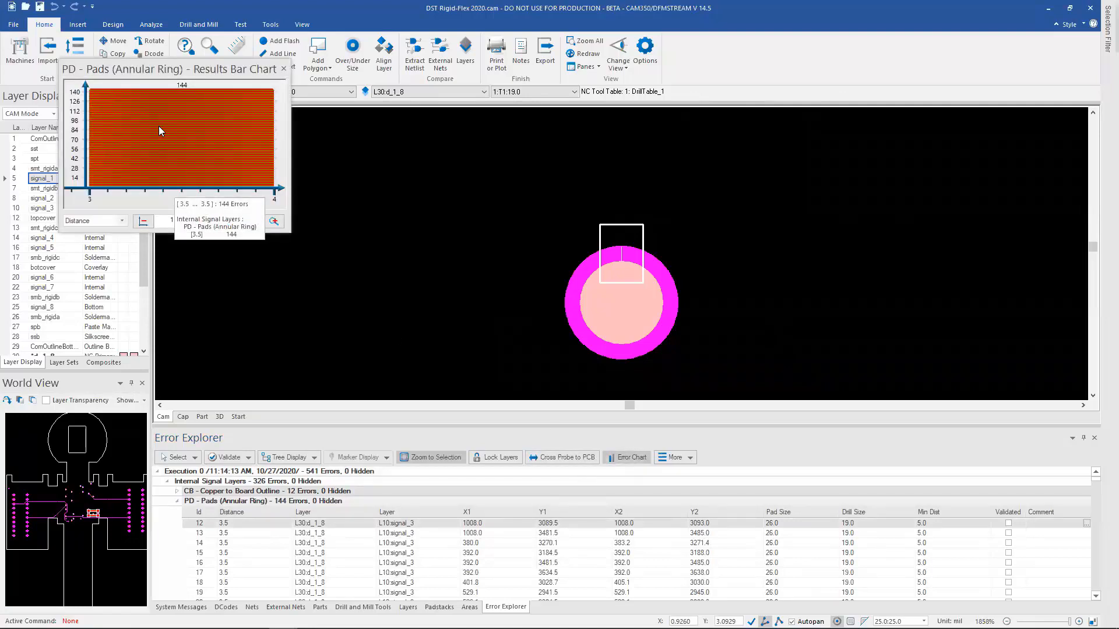
Step: Chart the Pads (Annular Ring) errors by pad size and by drill size, reading the details of each bar
left_click(120, 221)
left_click(114, 240)
mouse_move(168, 130)
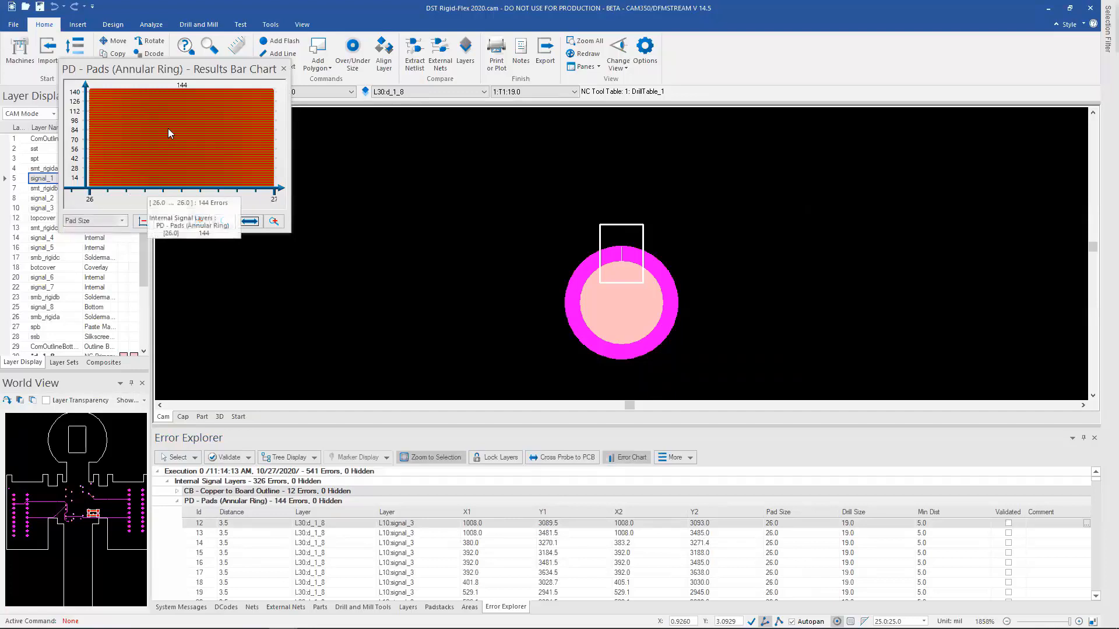
left_click(122, 221)
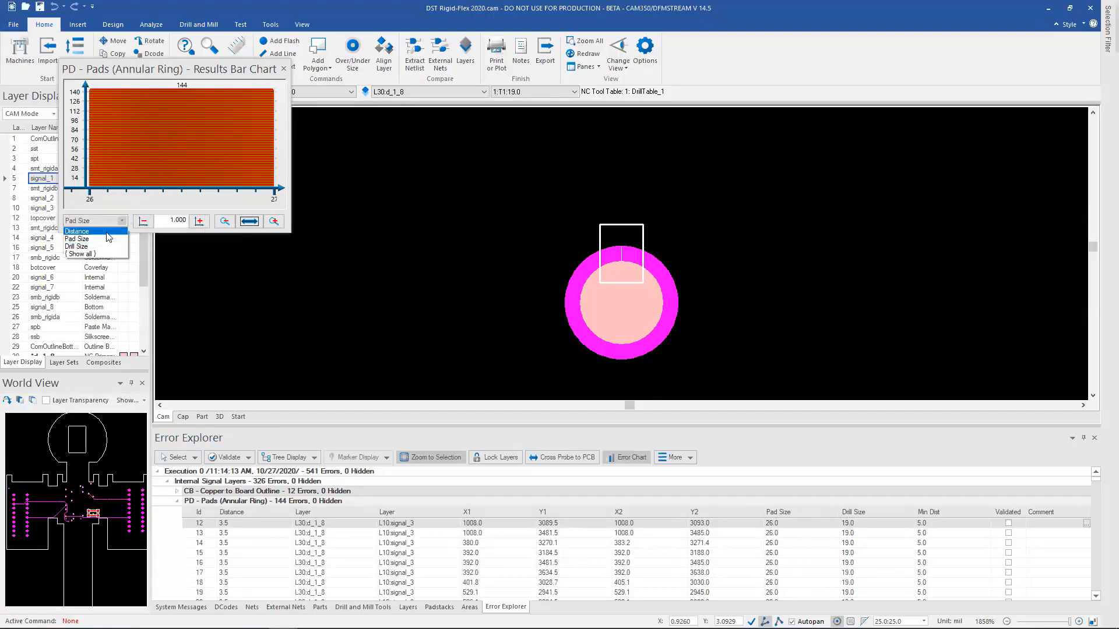
left_click(79, 246)
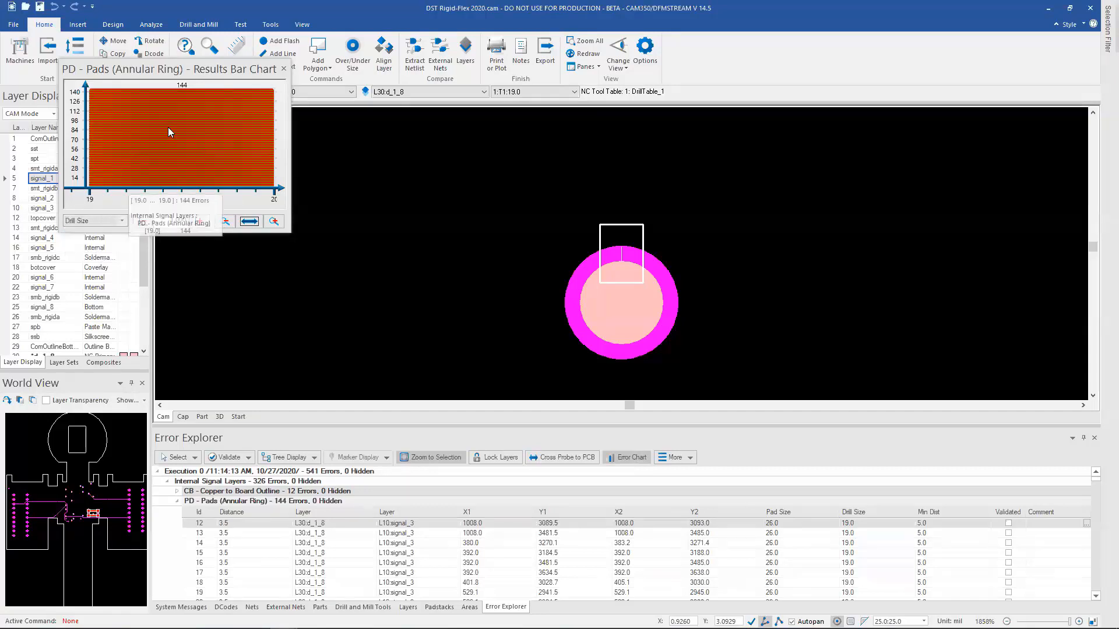
mouse_move(168, 131)
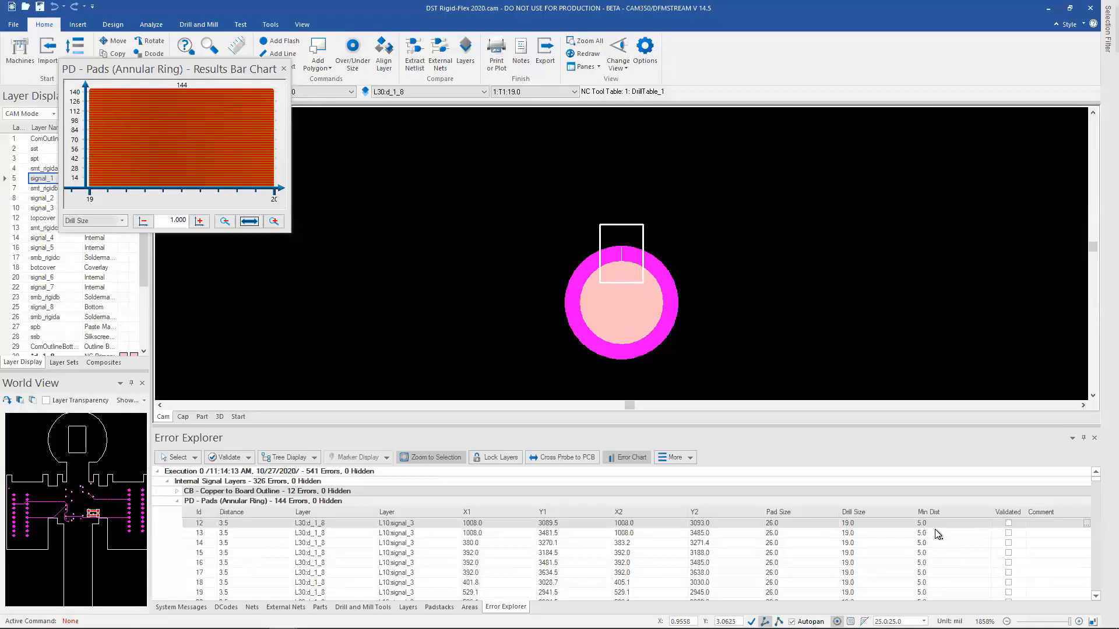
Step: Validate the selected Pads (Annular Ring) error, ID 12, from the results bar chart and close the chart
right_click(180, 131)
left_click(184, 140)
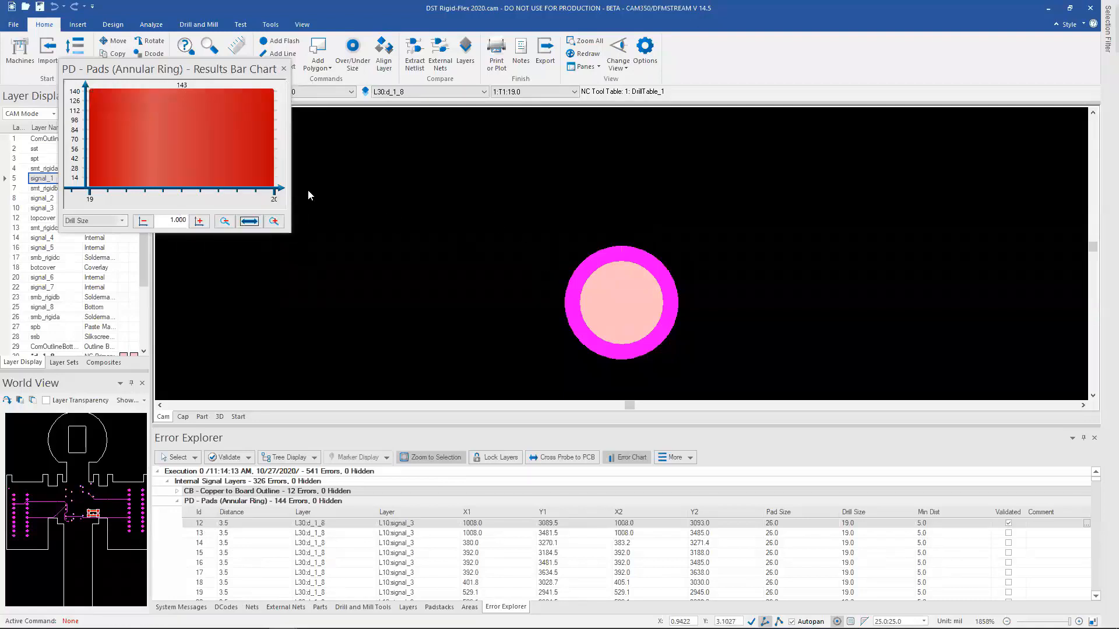
left_click(284, 69)
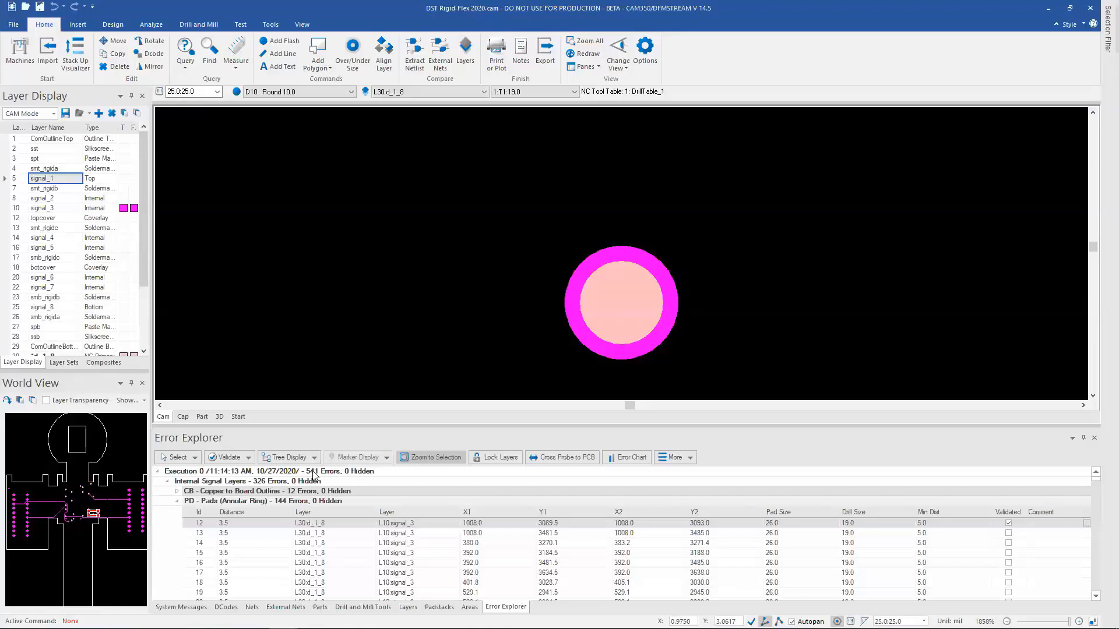
Step: Collapse the pad, via pad and buried via annular ring error groups to look at the outer signal layer errors
left_click(177, 502)
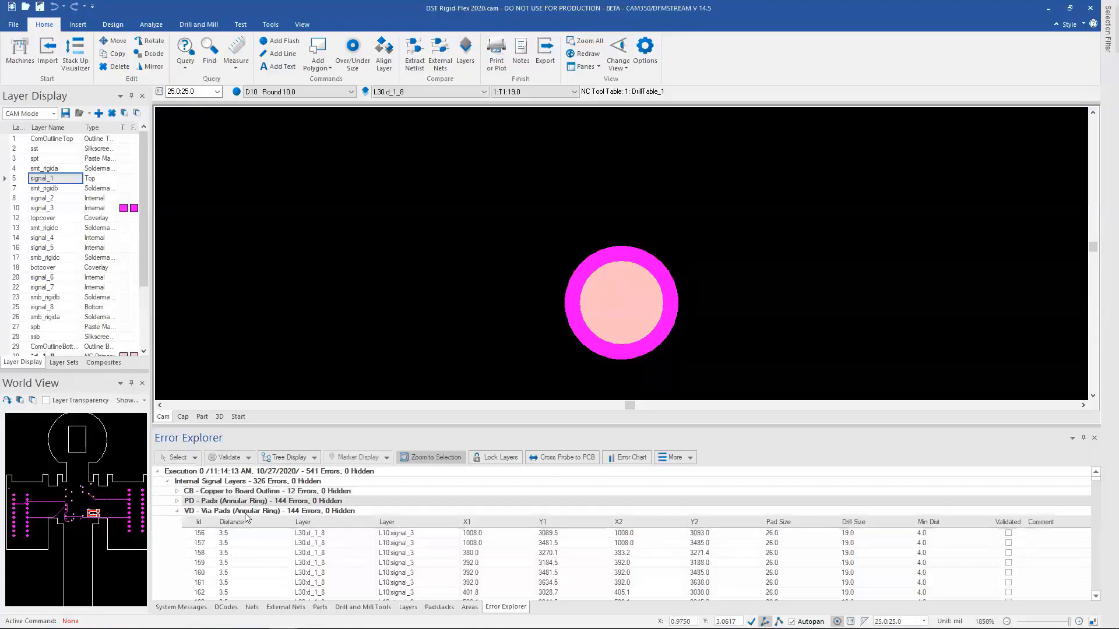
left_click(176, 511)
left_click(178, 521)
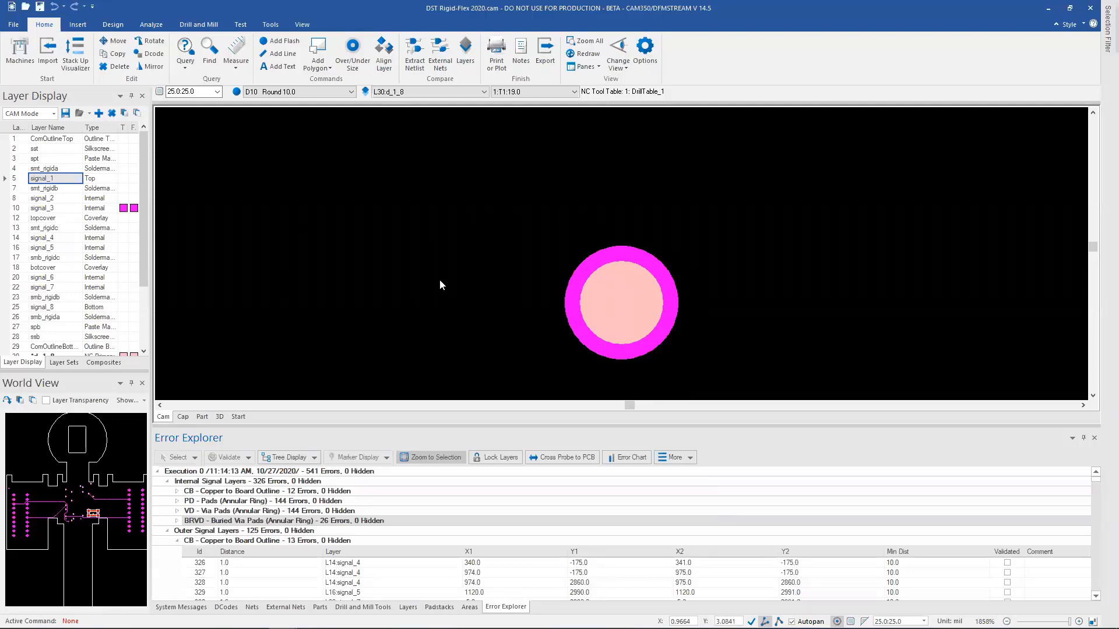
Step: Close the rigid-flex design by starting a new blank document
left_click(14, 25)
left_click(242, 100)
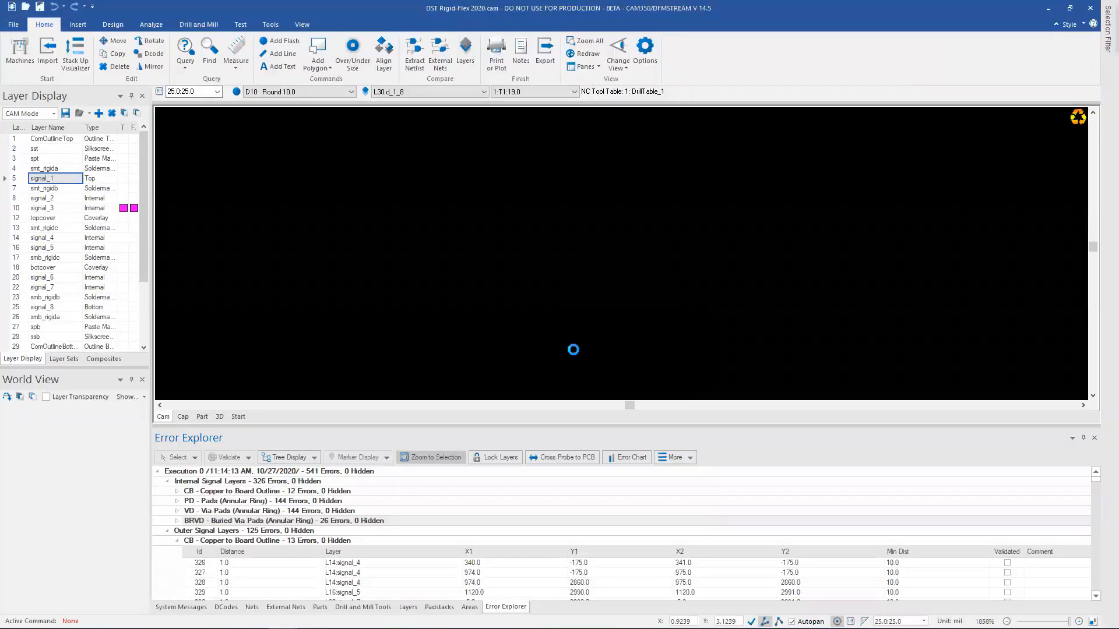
left_click(580, 345)
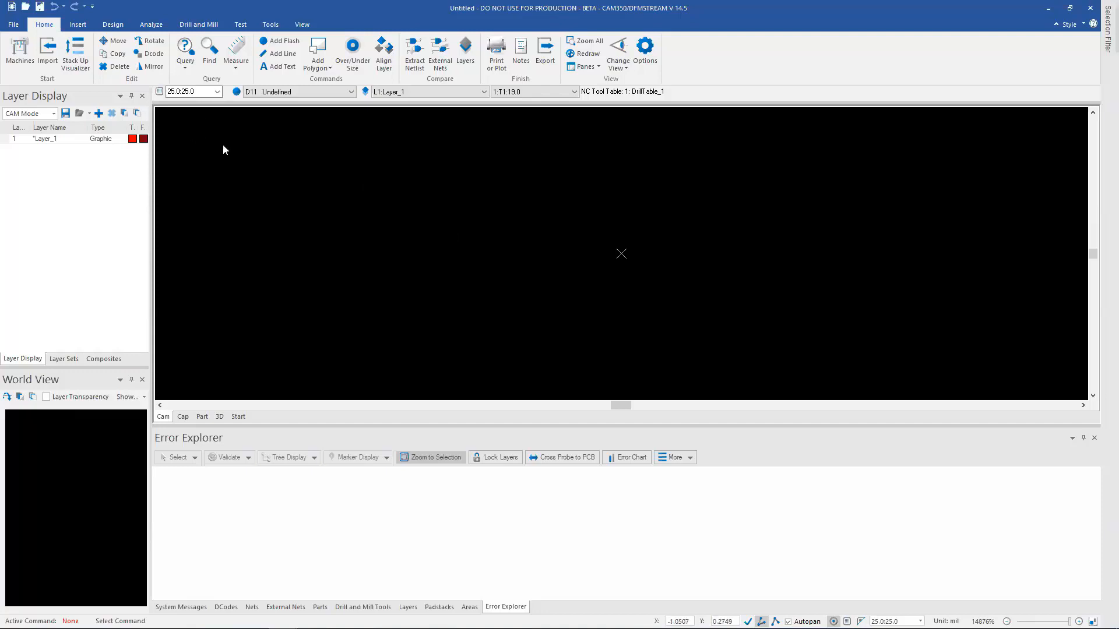
Step: Set up an automatic import of the 274x DST Demo folder with the best matching template, accepting the layer types up to the stackup definition
left_click(12, 25)
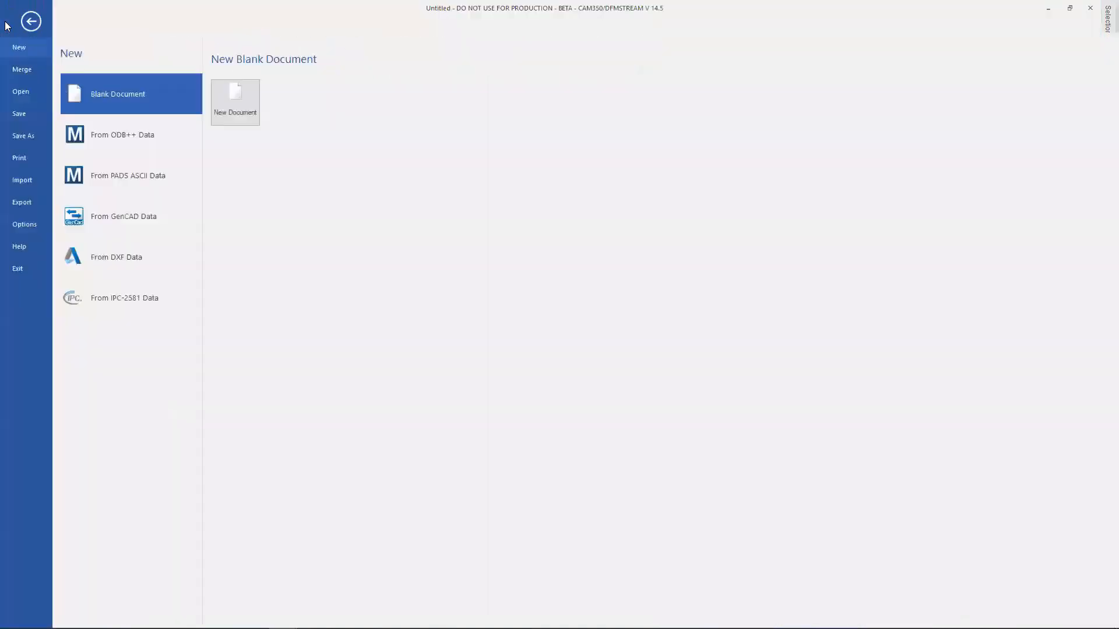
left_click(24, 180)
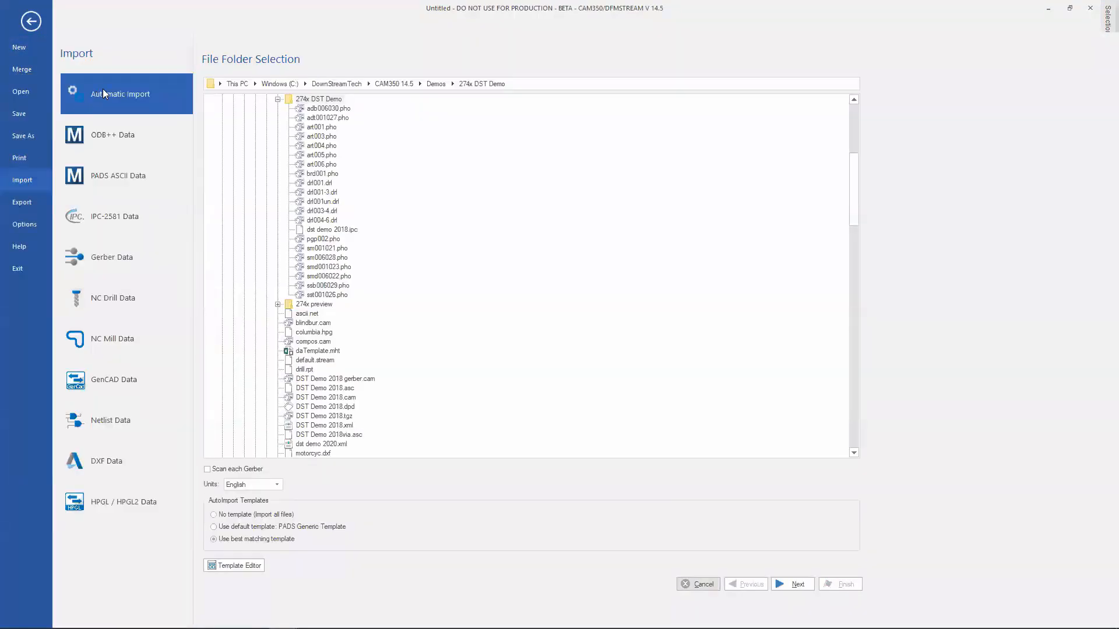
left_click(315, 101)
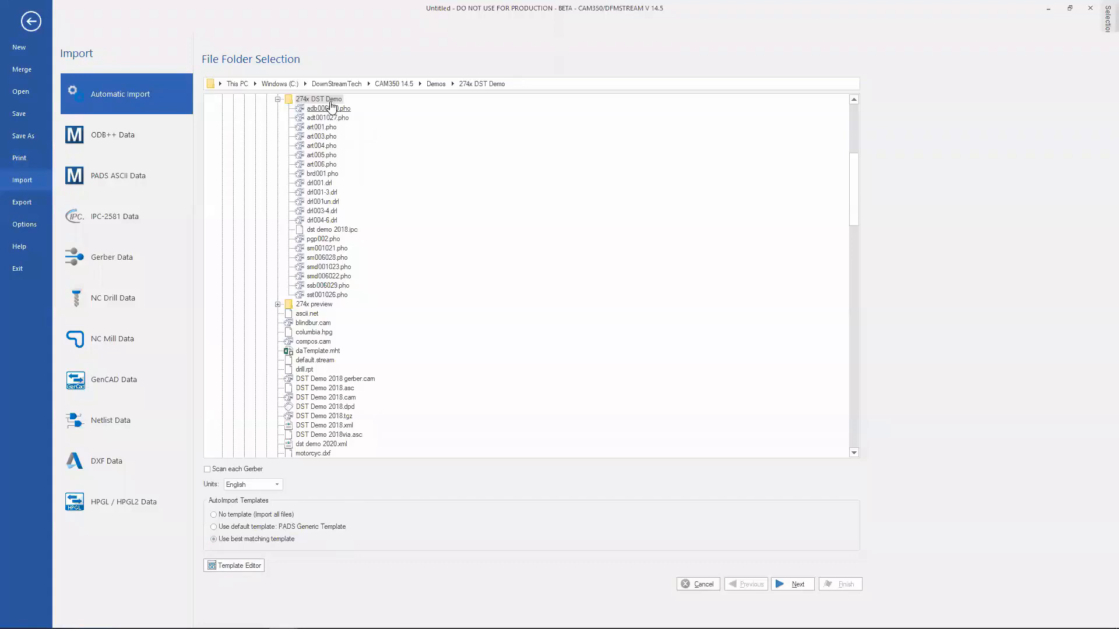
left_click(795, 584)
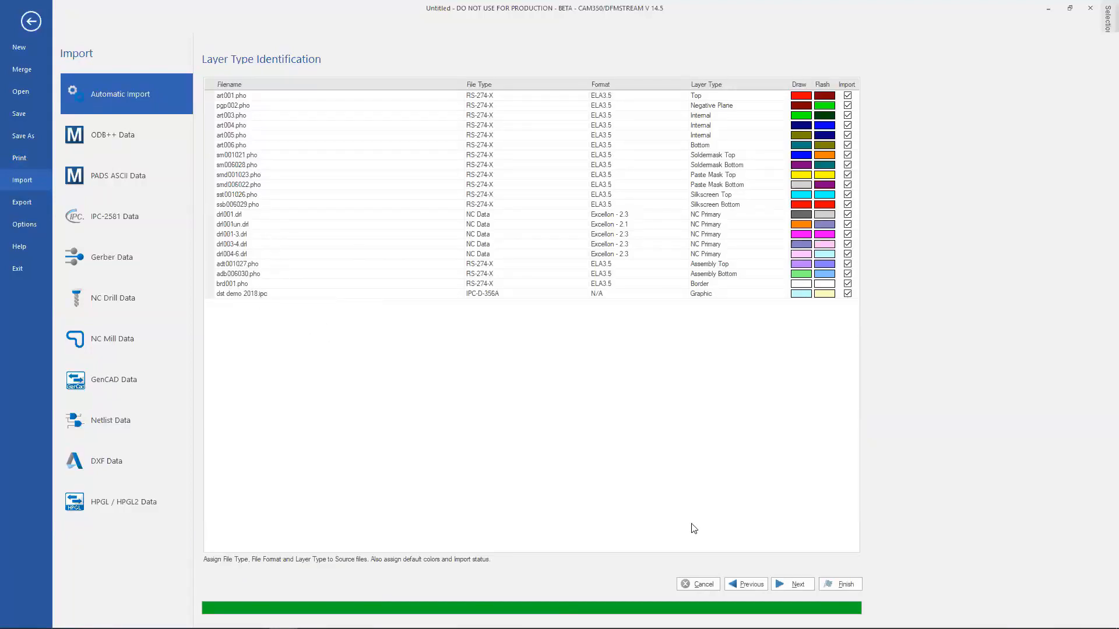
left_click(787, 584)
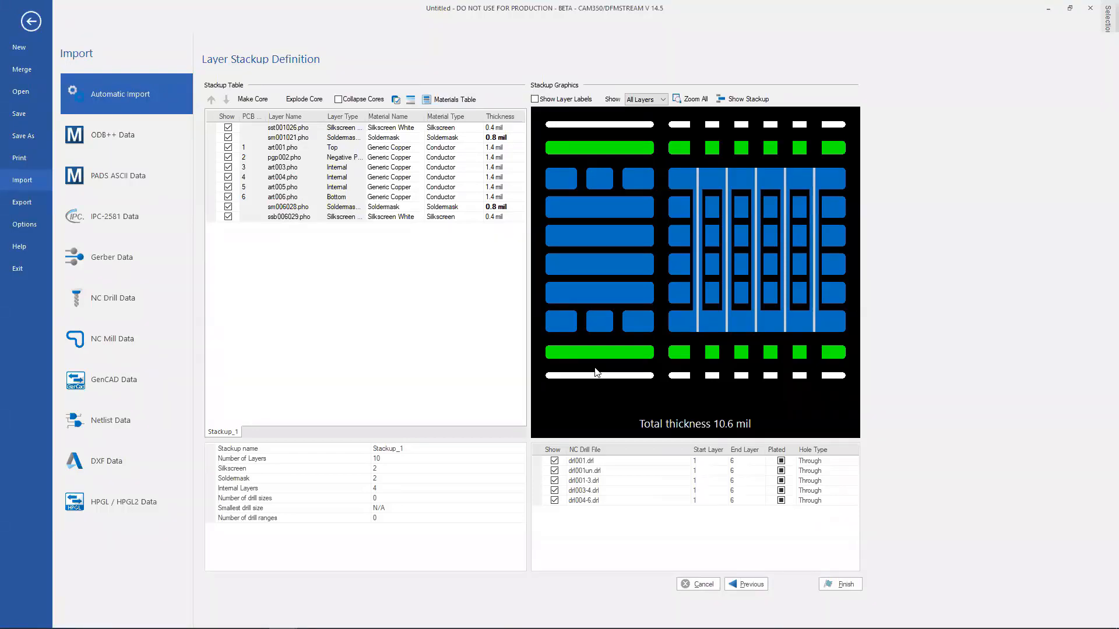
Step: In the stackup graphics, set drl001-3.drl to span layers 1 to 3 and drl003-4.drl to span layers 3 to 4
left_click(617, 480)
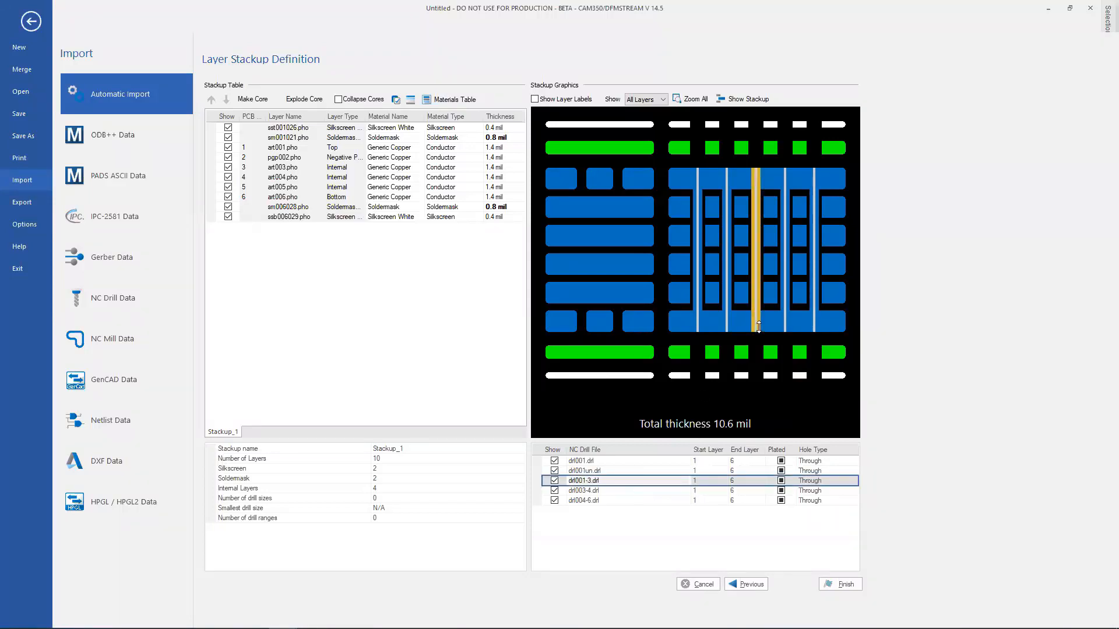
left_click_drag(763, 256, 762, 247)
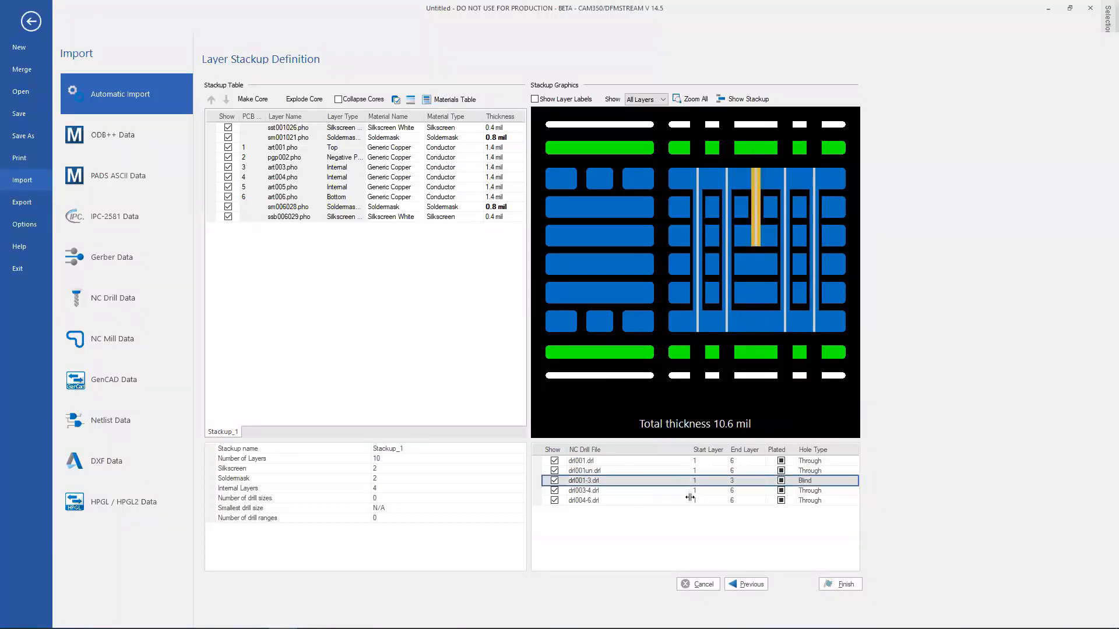
left_click(611, 492)
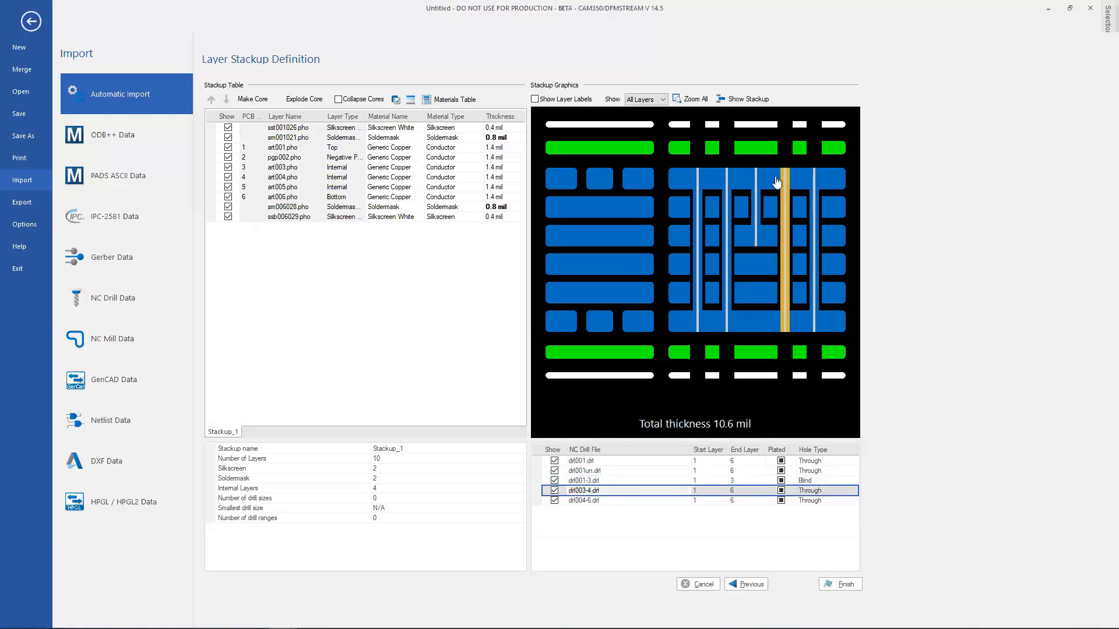
left_click_drag(784, 169, 781, 244)
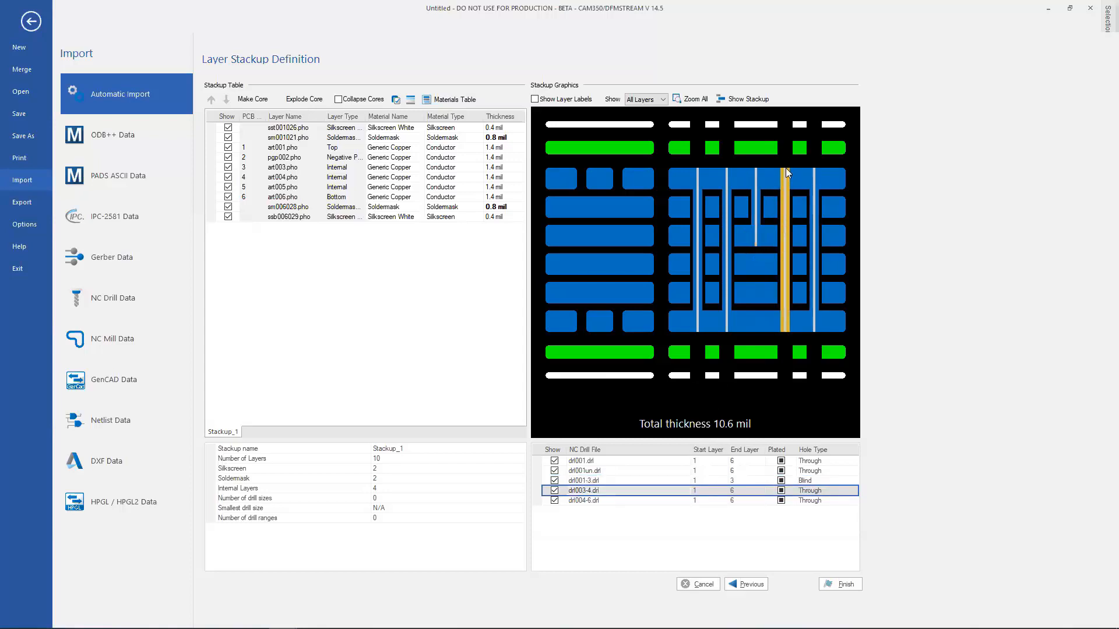
left_click_drag(785, 176, 784, 226)
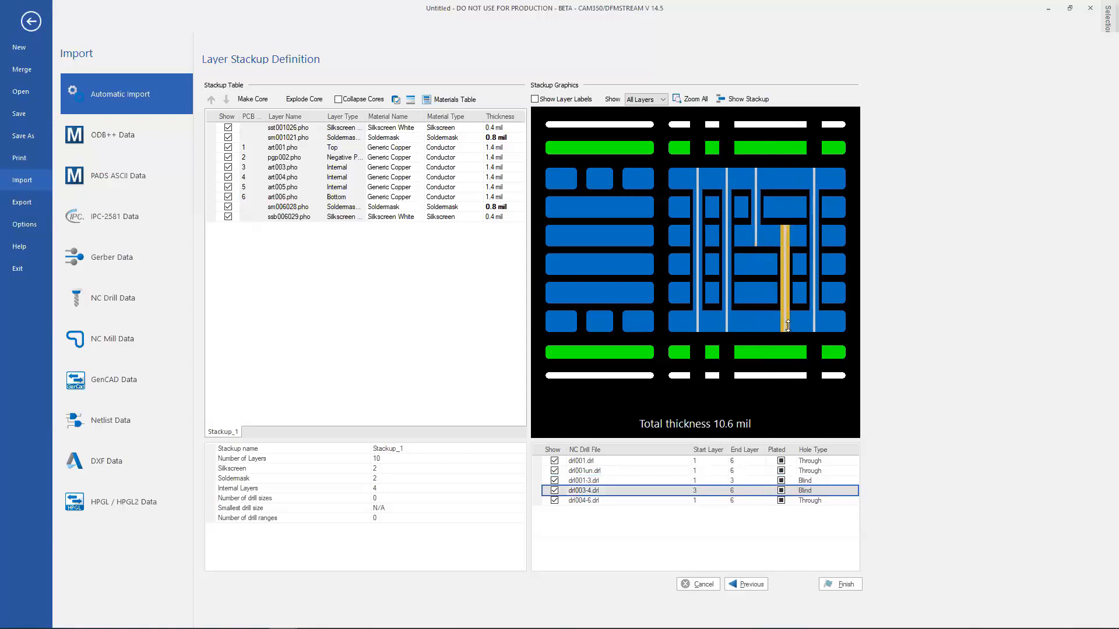
left_click_drag(784, 330, 785, 268)
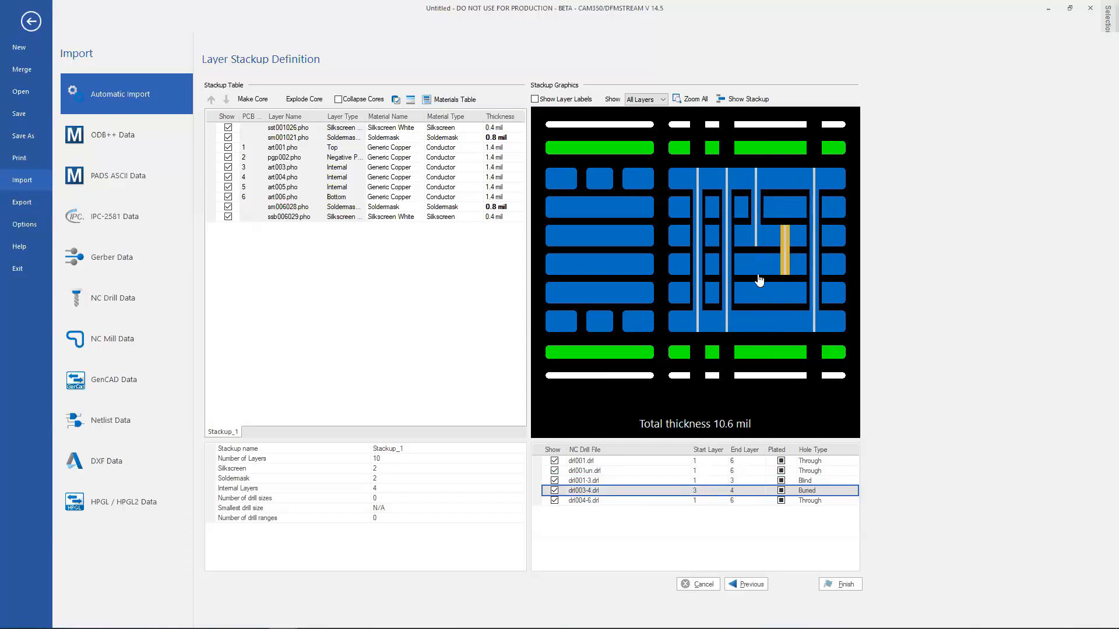
Step: Set drl004-6.drl to span layers 4 to 6 in the stackup graphics
left_click(589, 501)
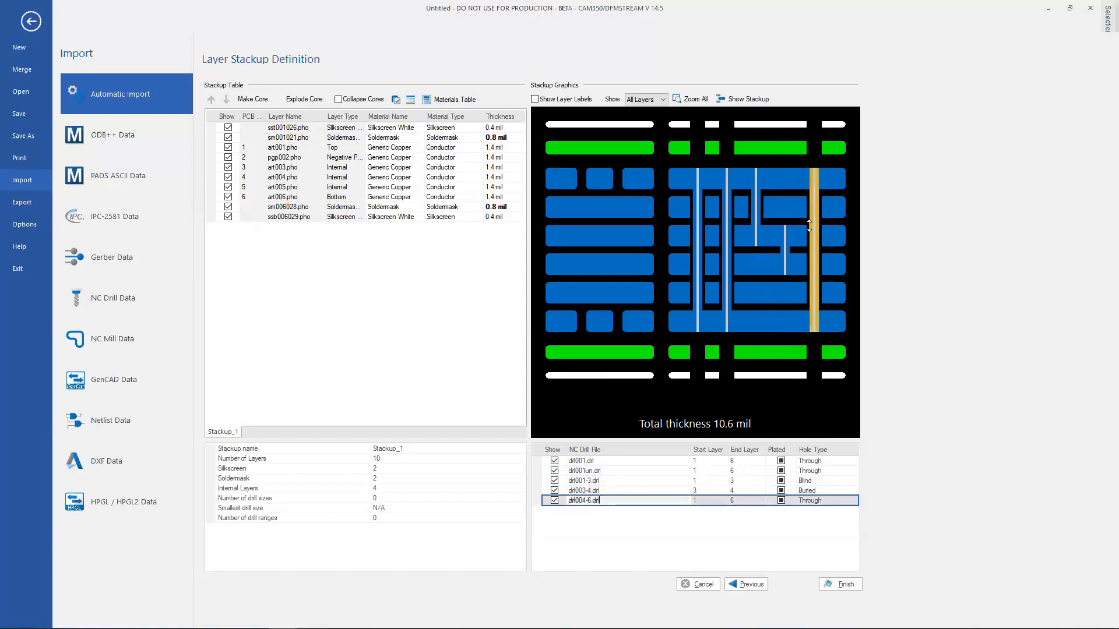
left_click_drag(815, 170, 813, 256)
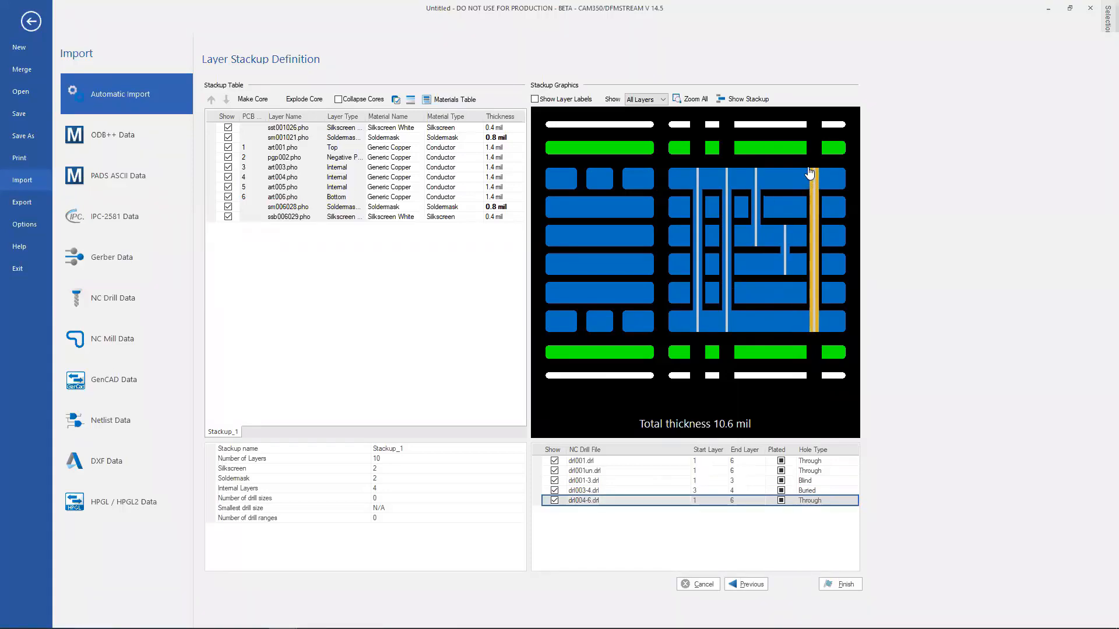
left_click_drag(810, 174, 801, 270)
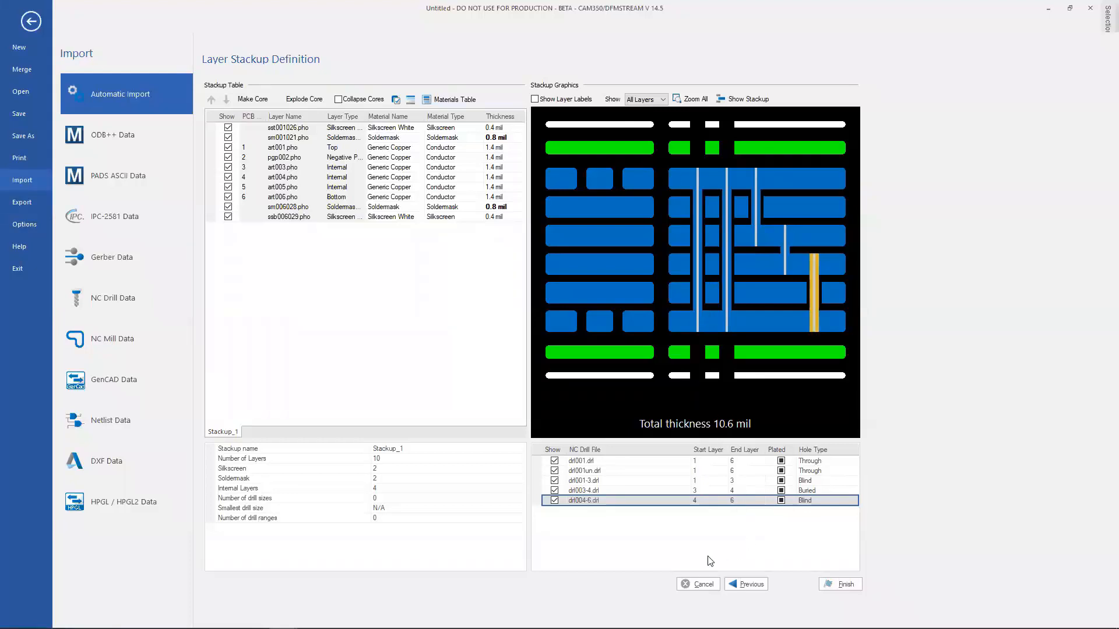
Step: Complete the automatic import with the defined layer stackup and run Netlist Extract on the imported design
left_click(841, 584)
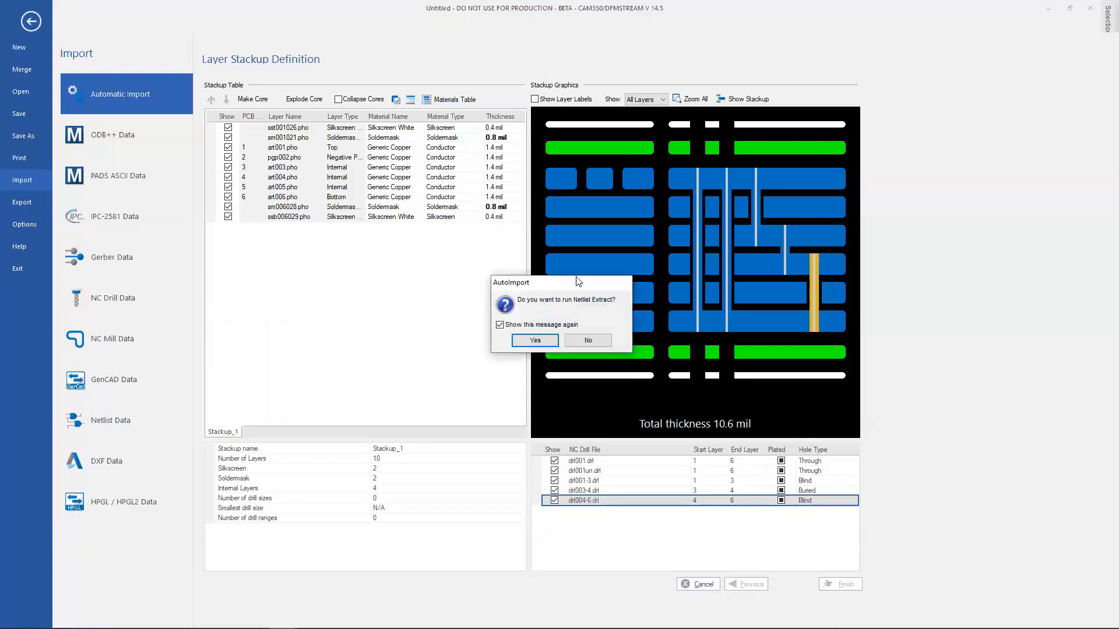
left_click(520, 340)
left_click(468, 449)
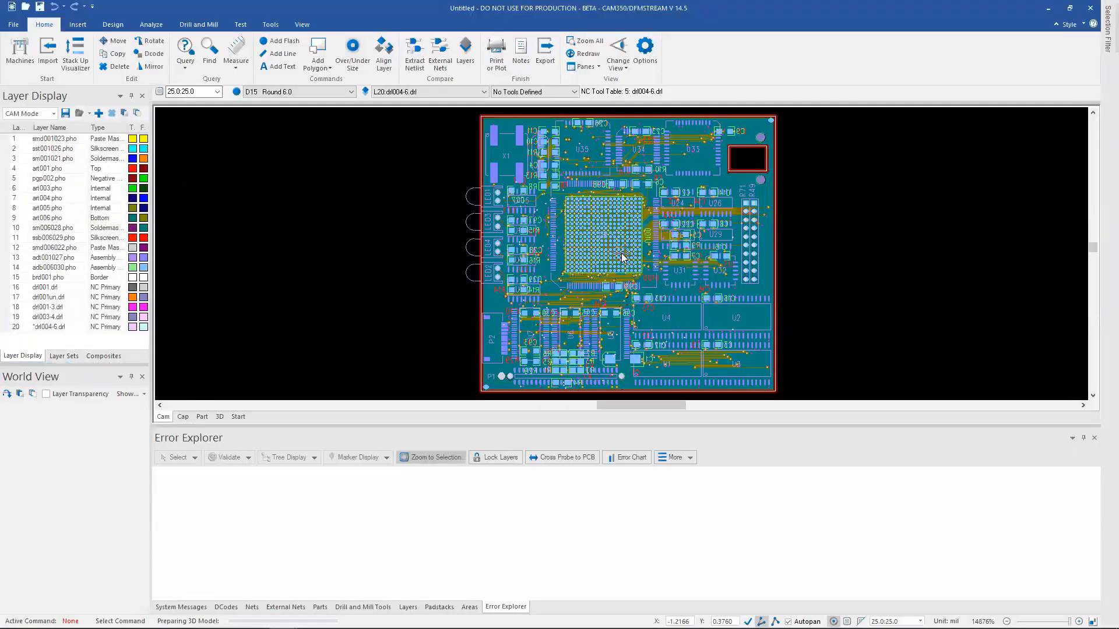
Step: Run the External Nets analysis inside the board outline only, with IPC-D-356 comparison and CAM netlist extraction enabled, continuing without a netlist file
left_click(152, 25)
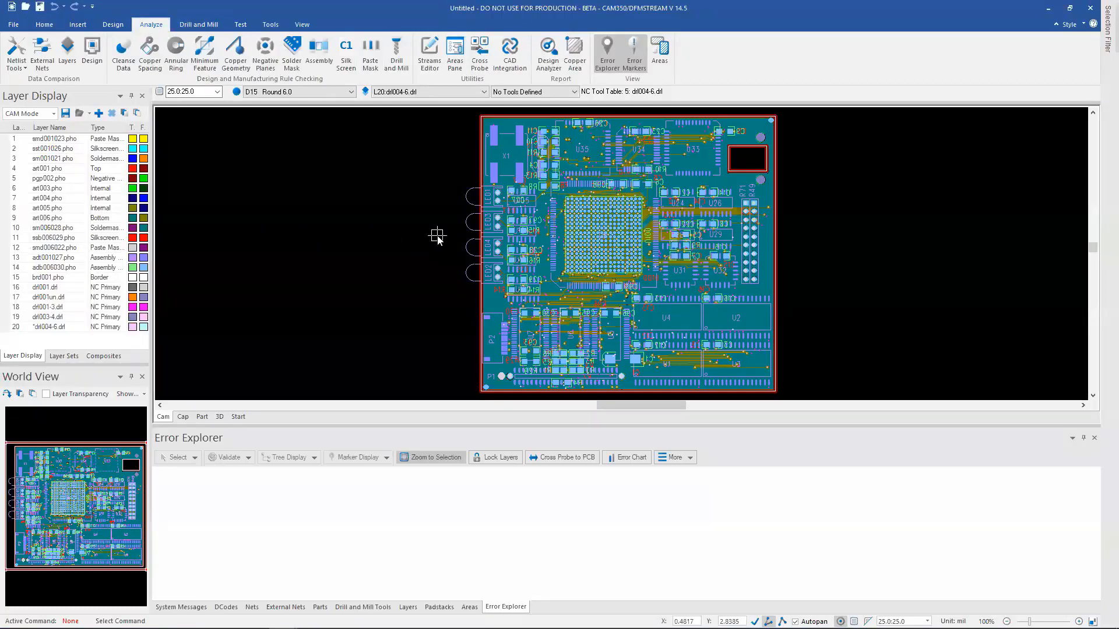
left_click(40, 61)
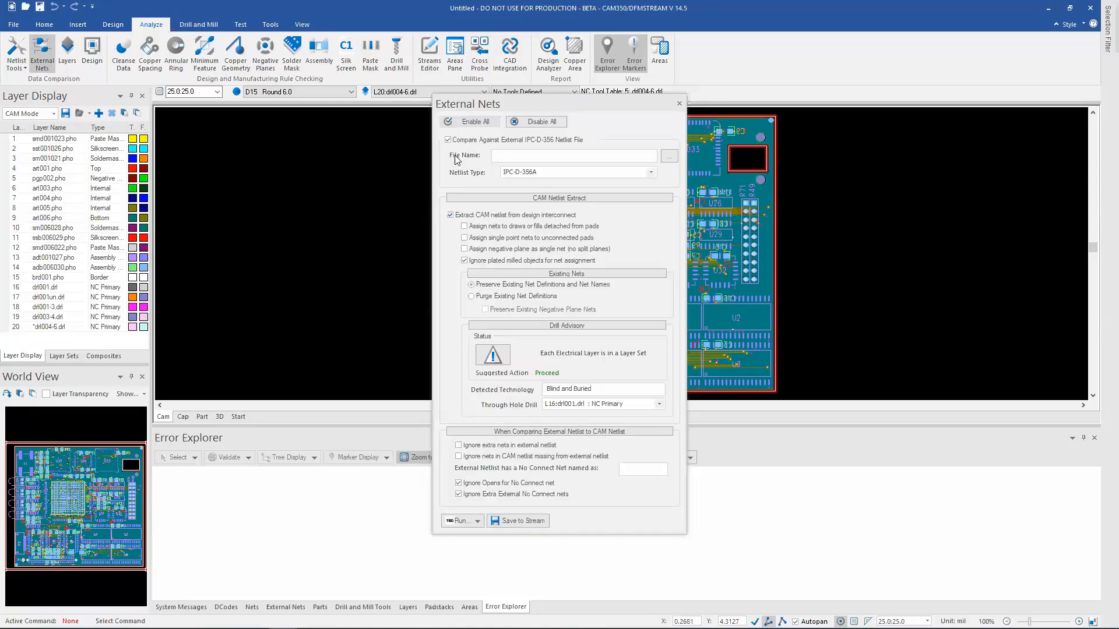
left_click(447, 140)
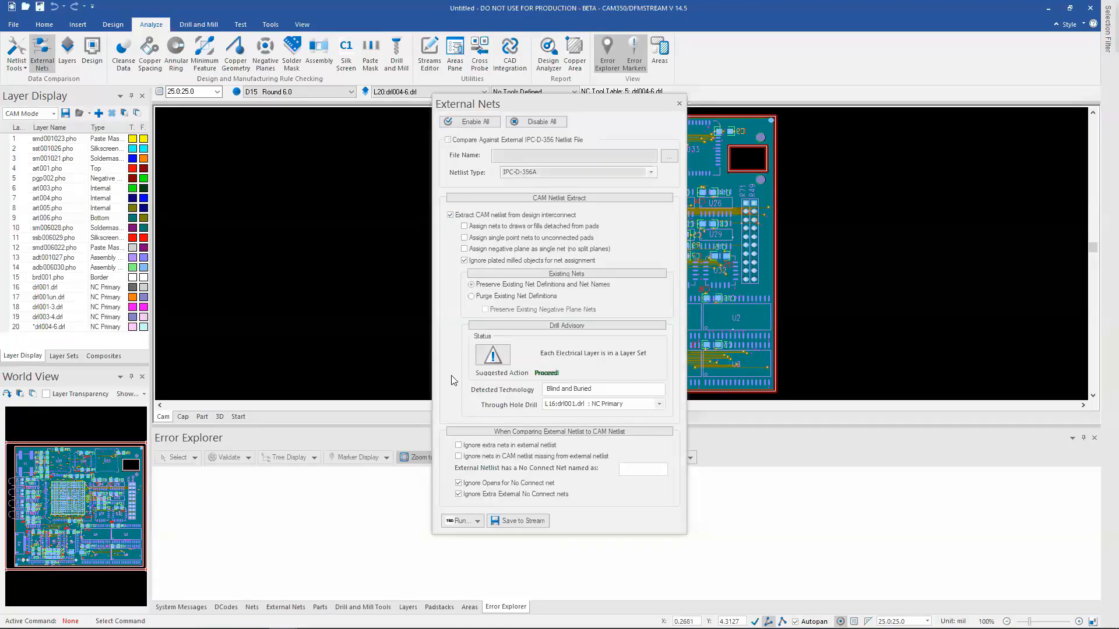
left_click(451, 214)
left_click(449, 140)
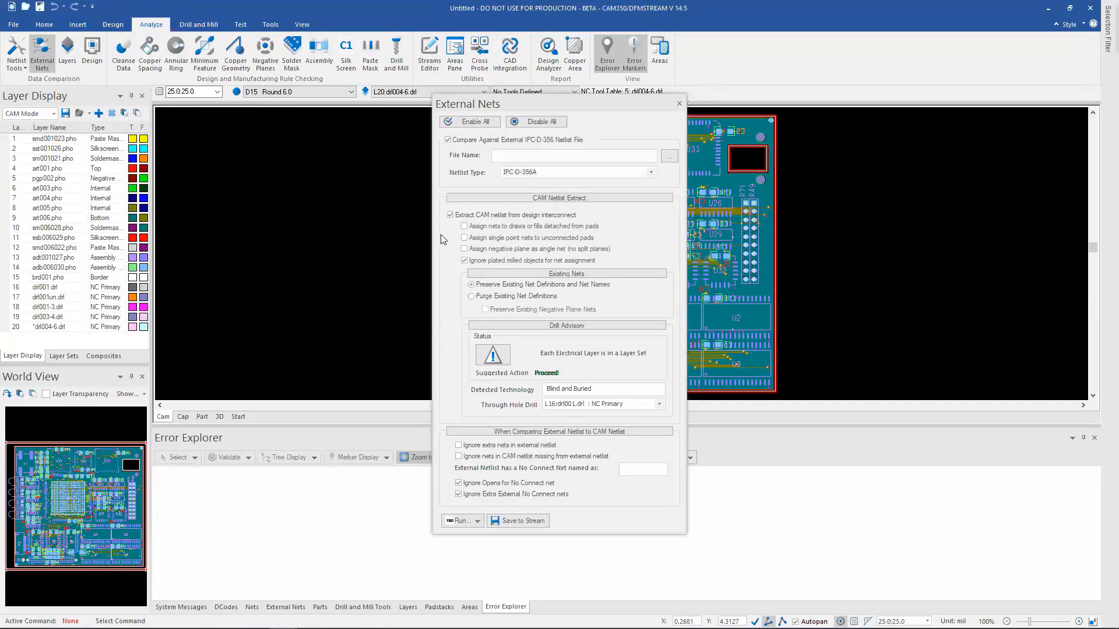
left_click(478, 522)
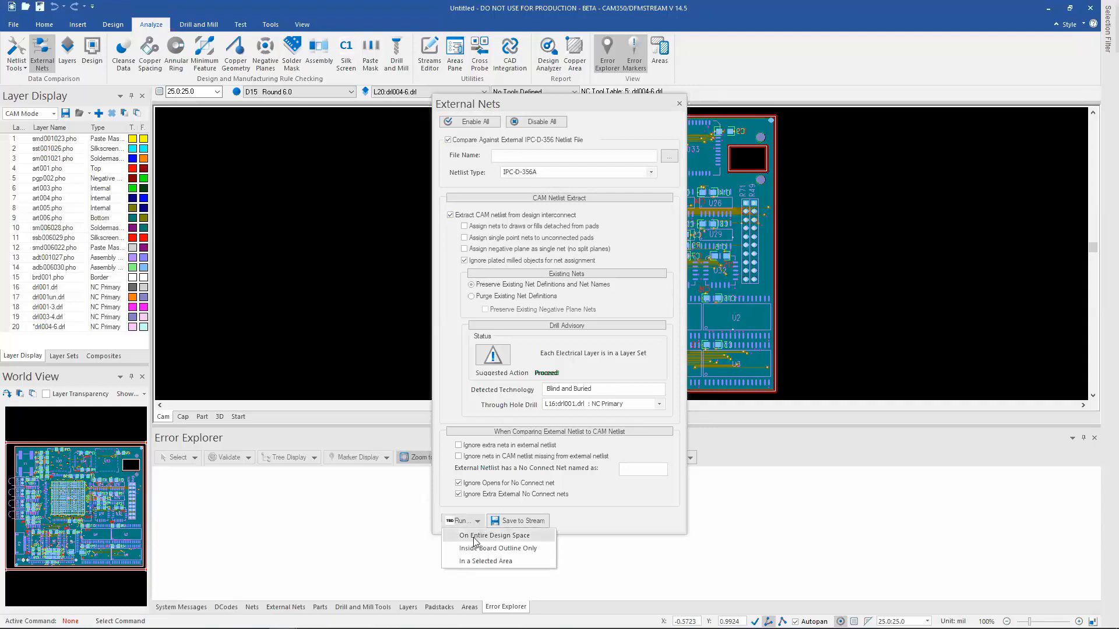
left_click(476, 549)
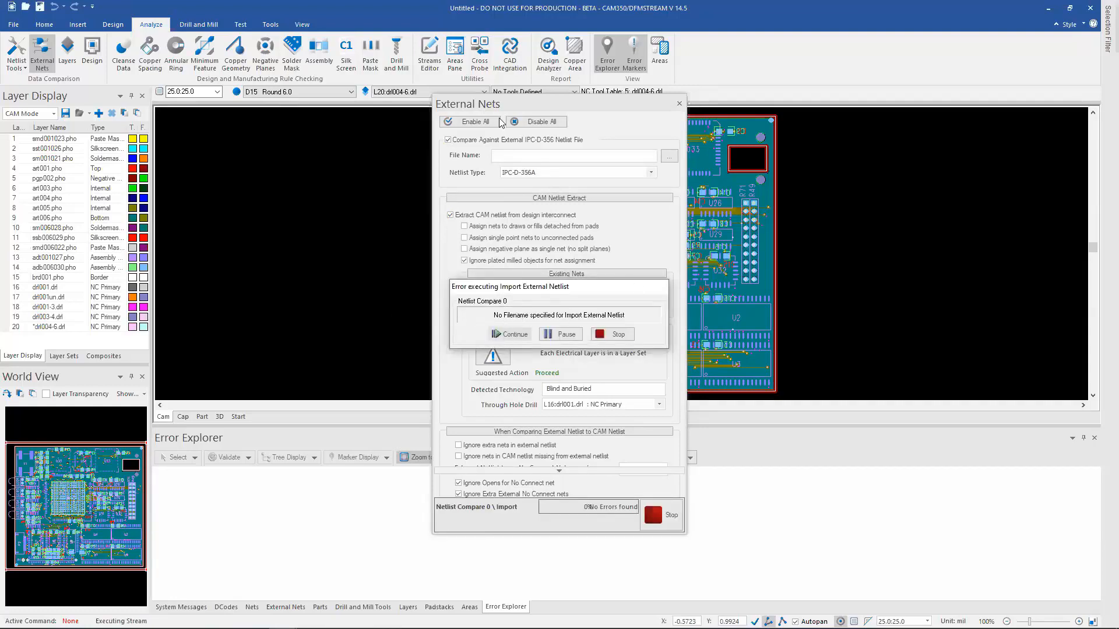
left_click(515, 335)
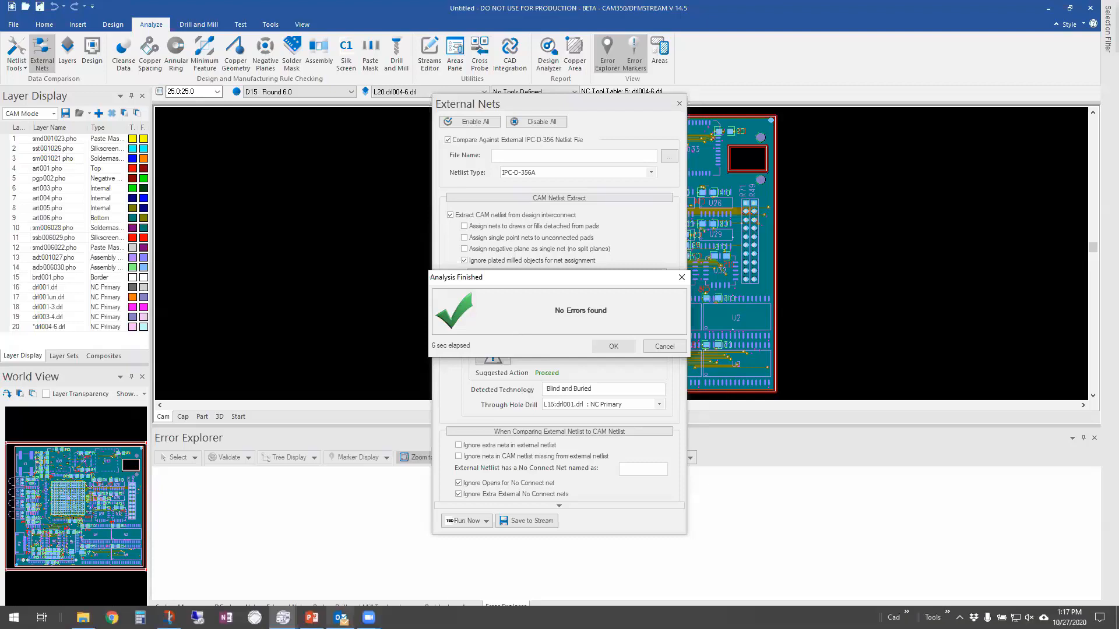
Step: Switch to the Cam350 User Group Rev. A presentation in PowerPoint
mouse_move(341, 618)
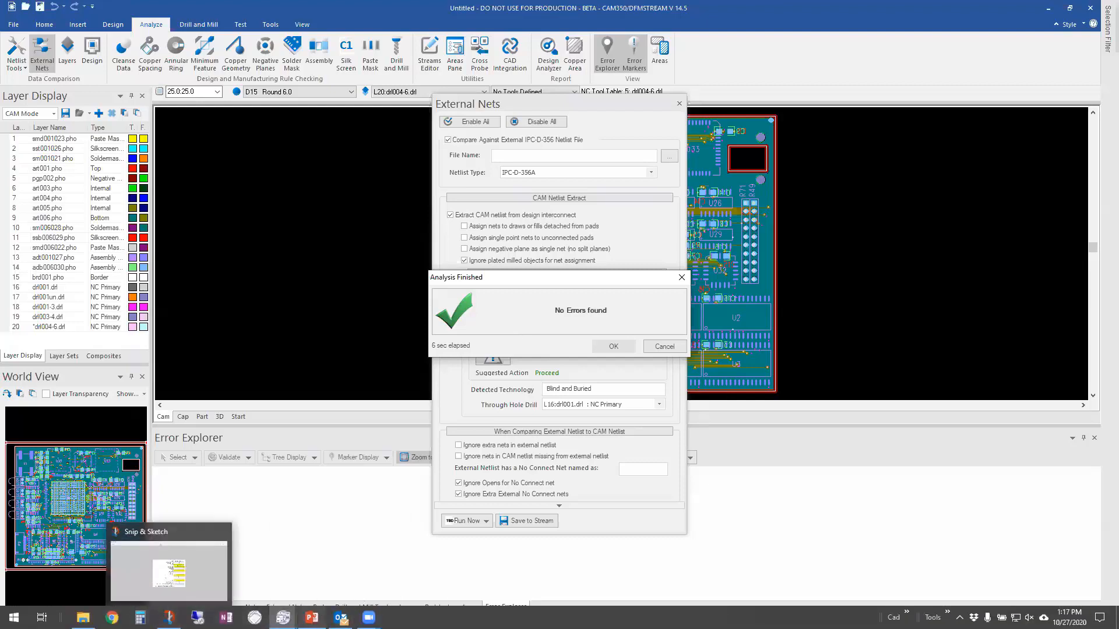
left_click(312, 618)
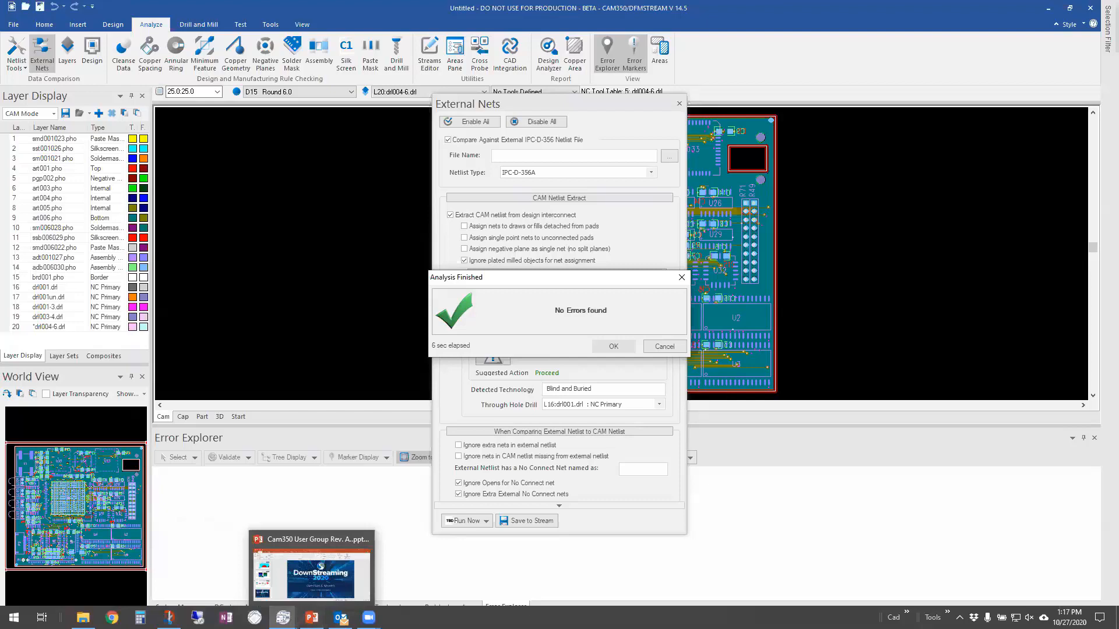